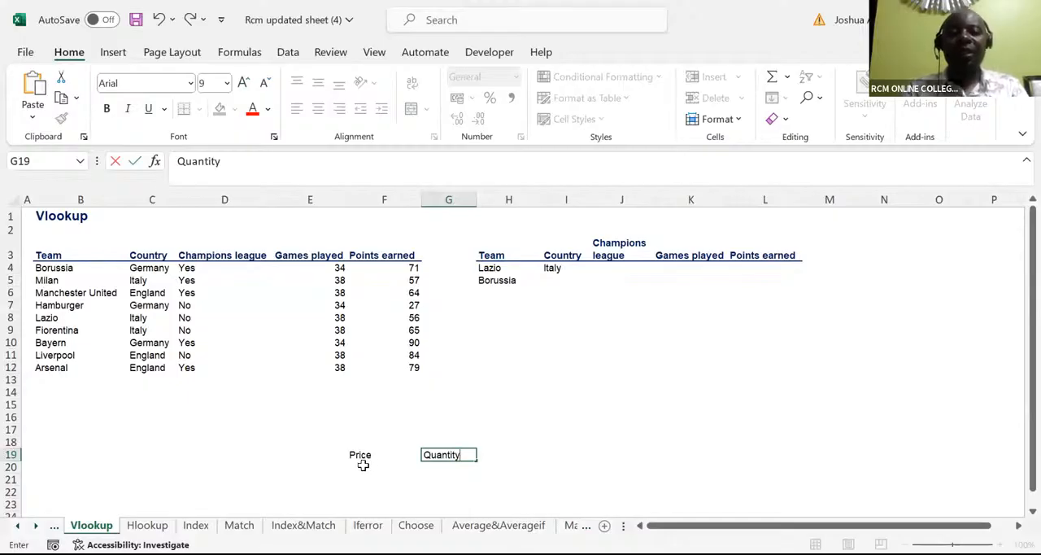
# Step: Enter the prices 23, 24, 26 and 27 in cells F20 to F23 under the Price header
pyautogui.click(363, 464)
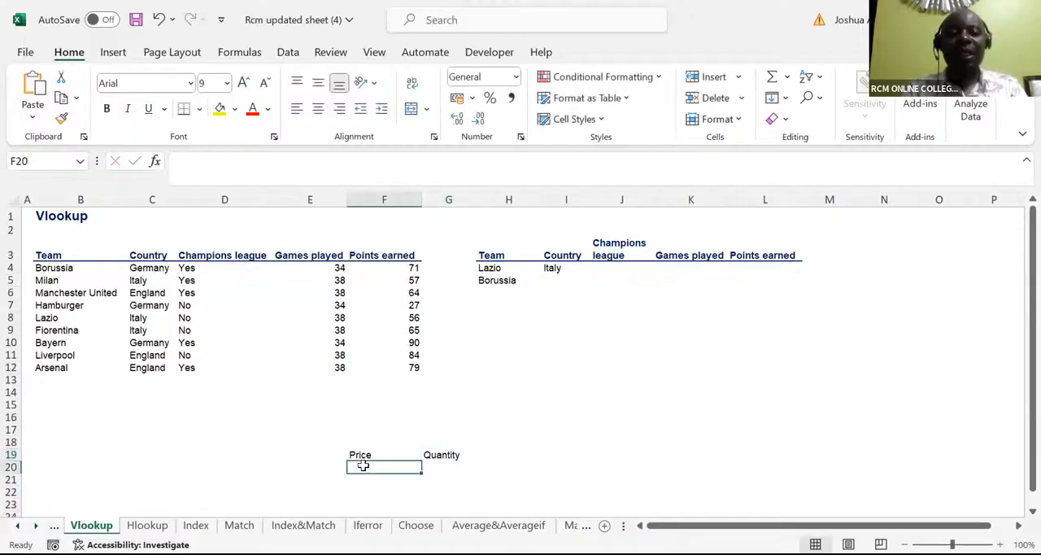
pyautogui.write('23')
pyautogui.press('Return')
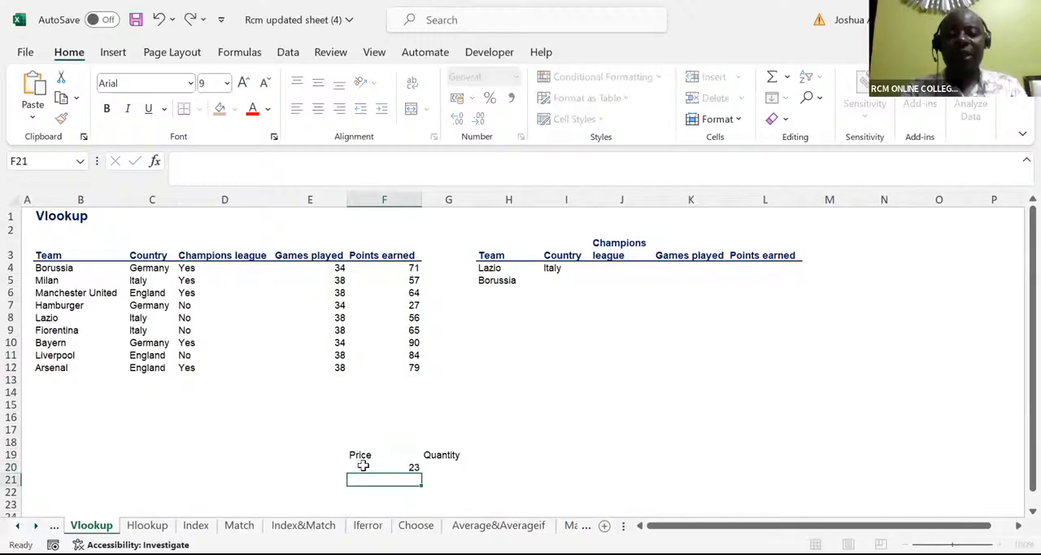
pyautogui.write('24')
pyautogui.press('Return')
pyautogui.write('2')
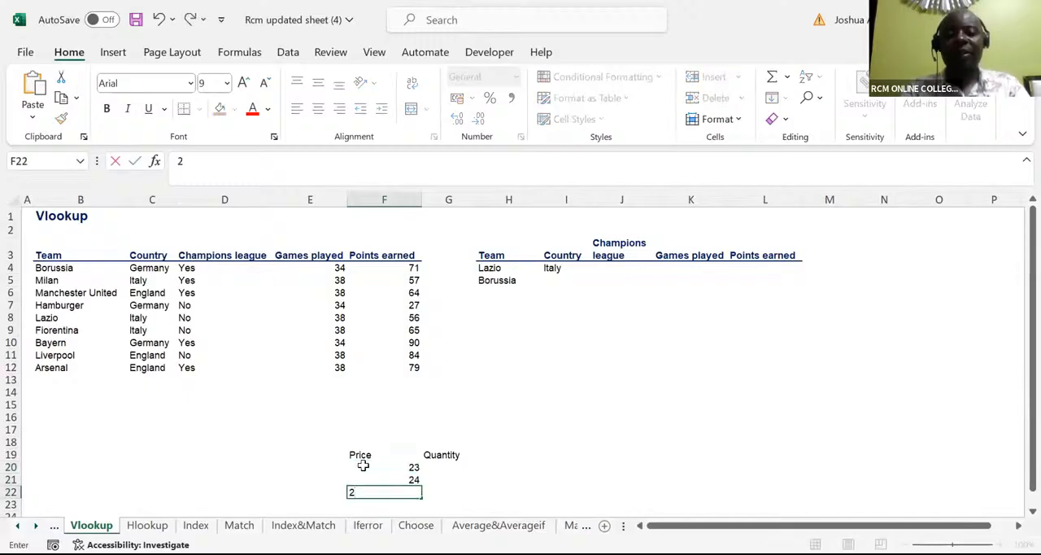
pyautogui.write('6')
pyautogui.press('Return')
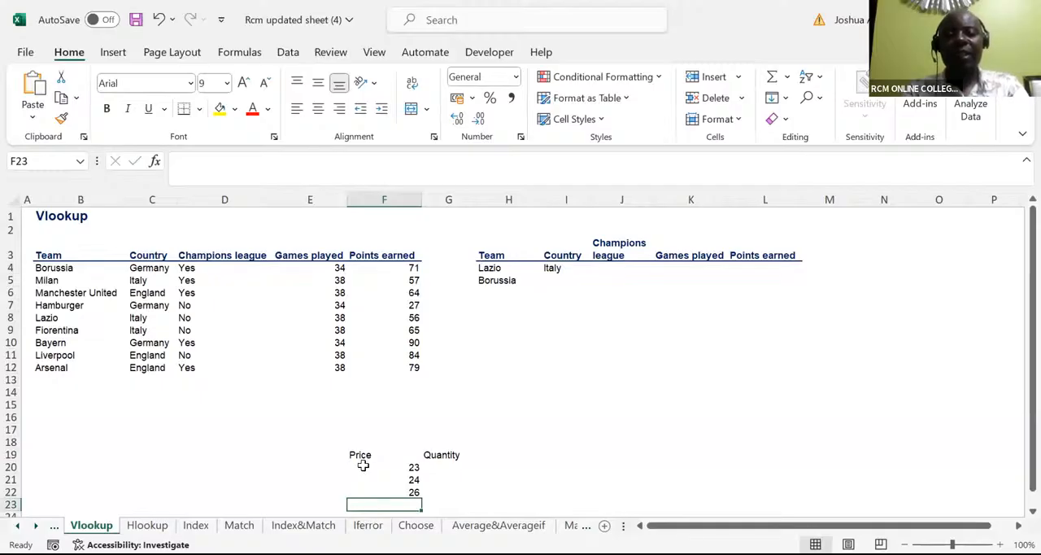
pyautogui.write('27')
pyautogui.press('Return')
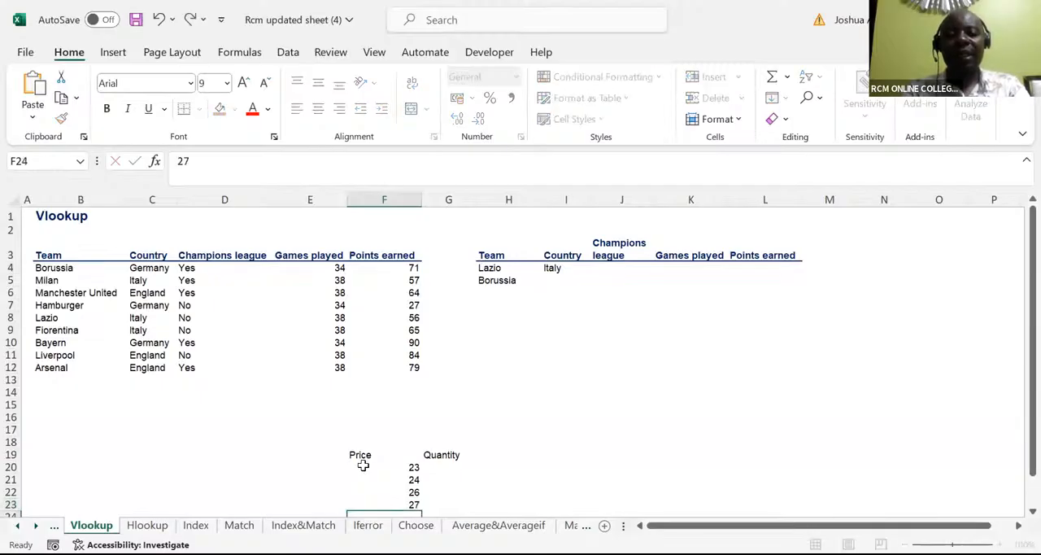
# Step: Enter the quantities 4500, 5000, 5003 and 6007 in cells G20 to G23 under the Quantity header
pyautogui.click(441, 451)
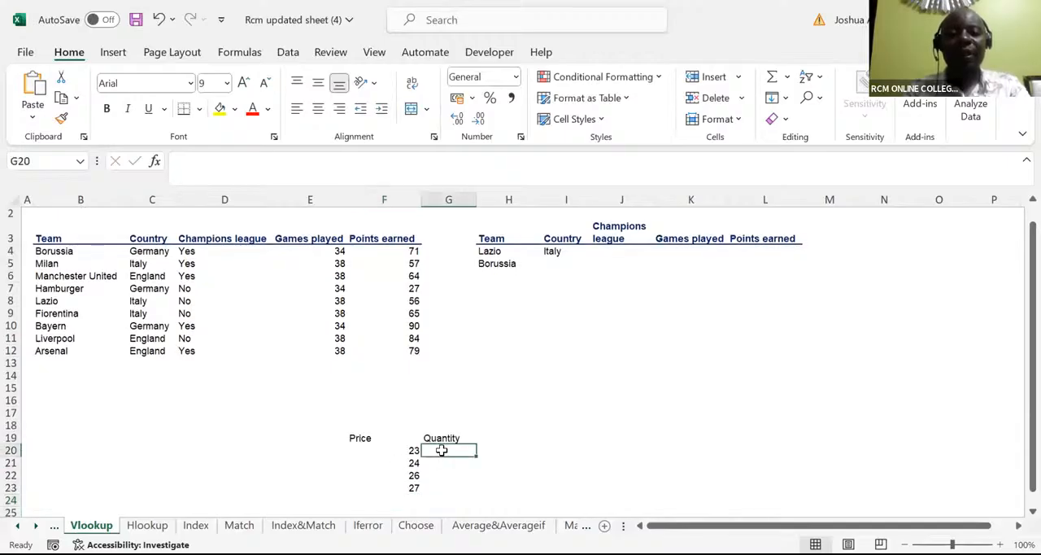
pyautogui.write('4500')
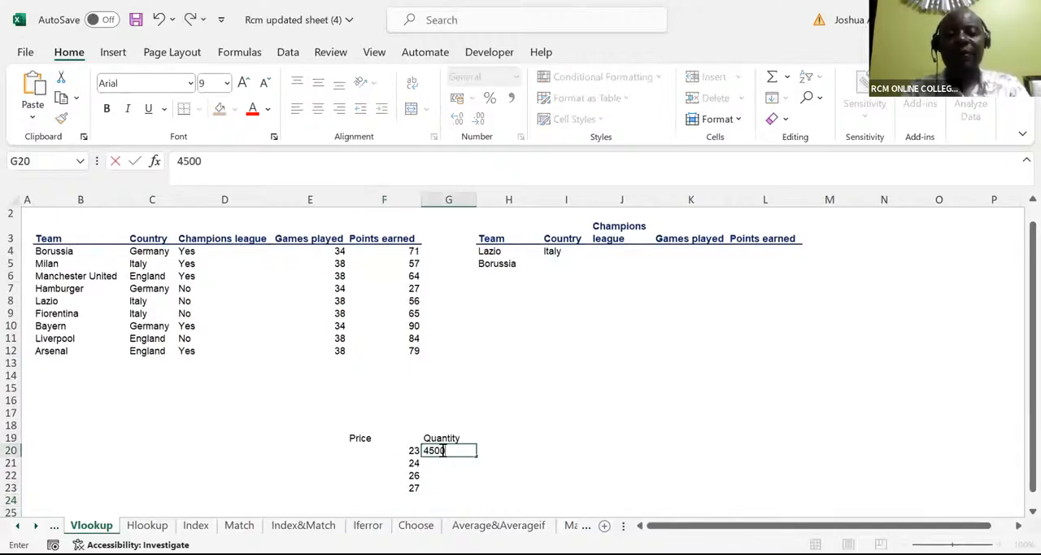
pyautogui.press('Return')
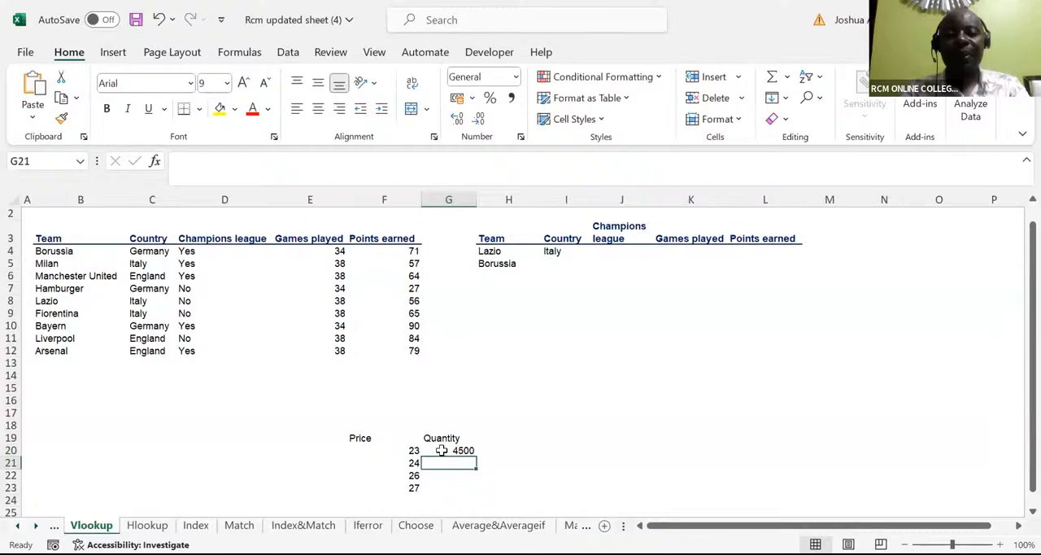
pyautogui.write('5000')
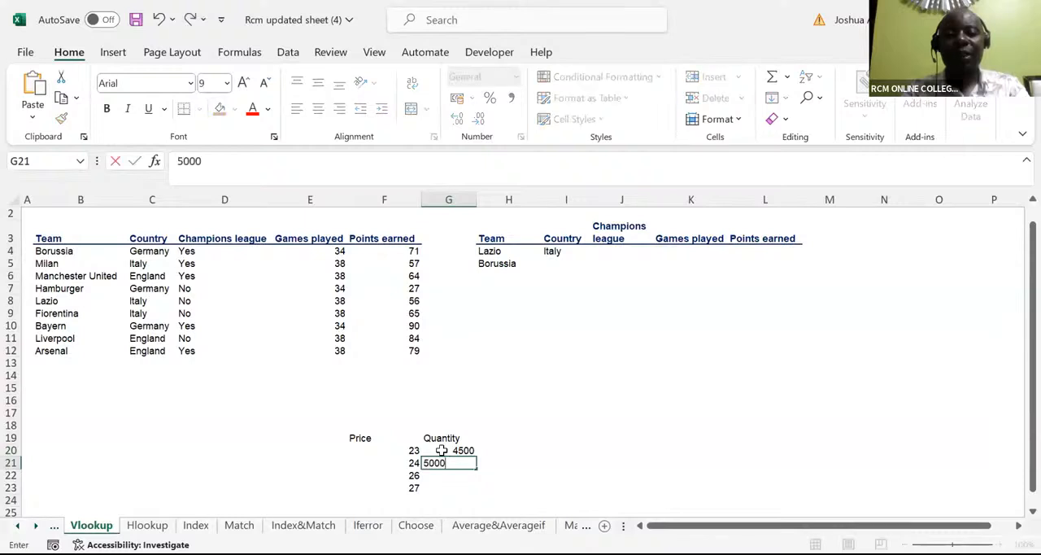
pyautogui.press('Return')
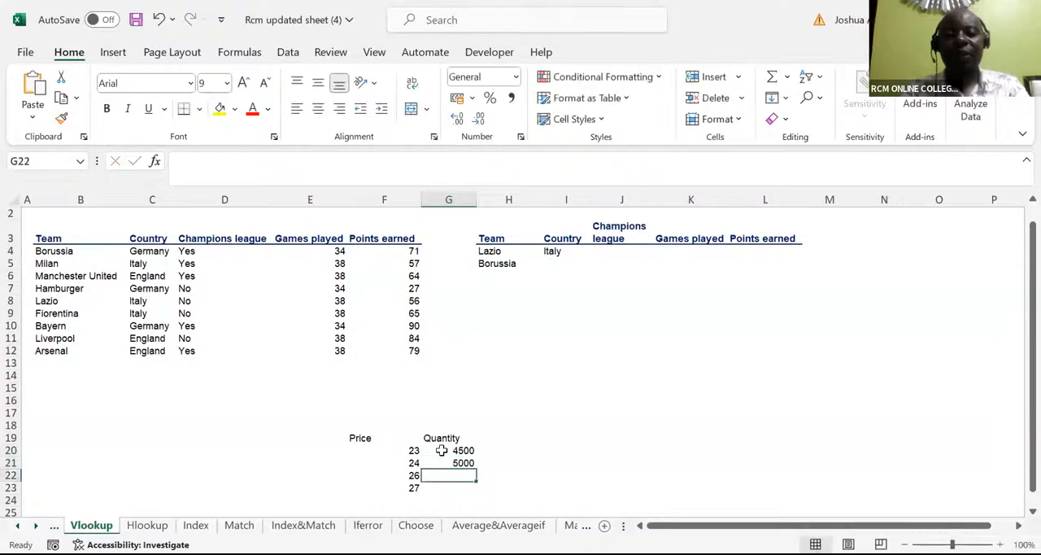
pyautogui.write('500')
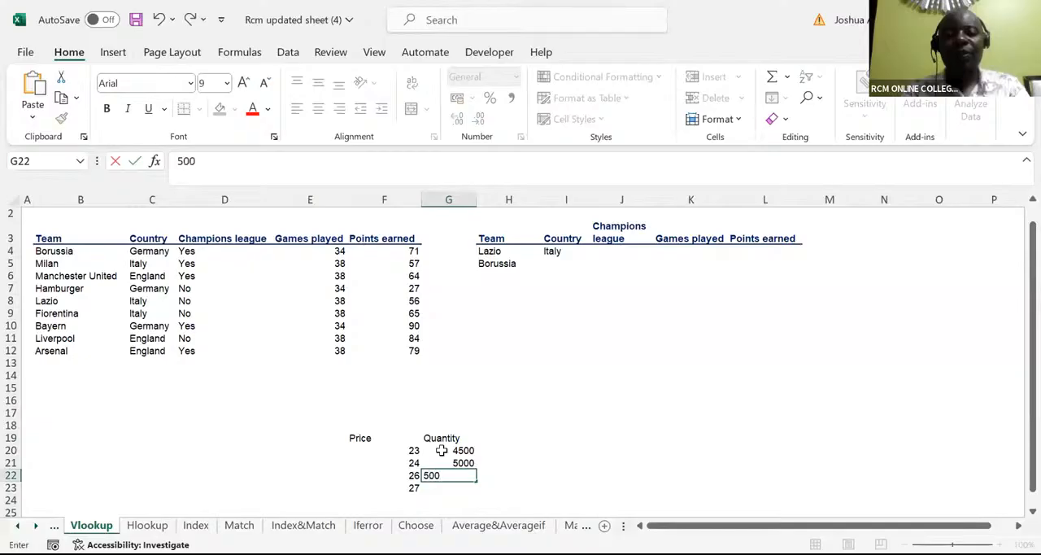
pyautogui.write('3')
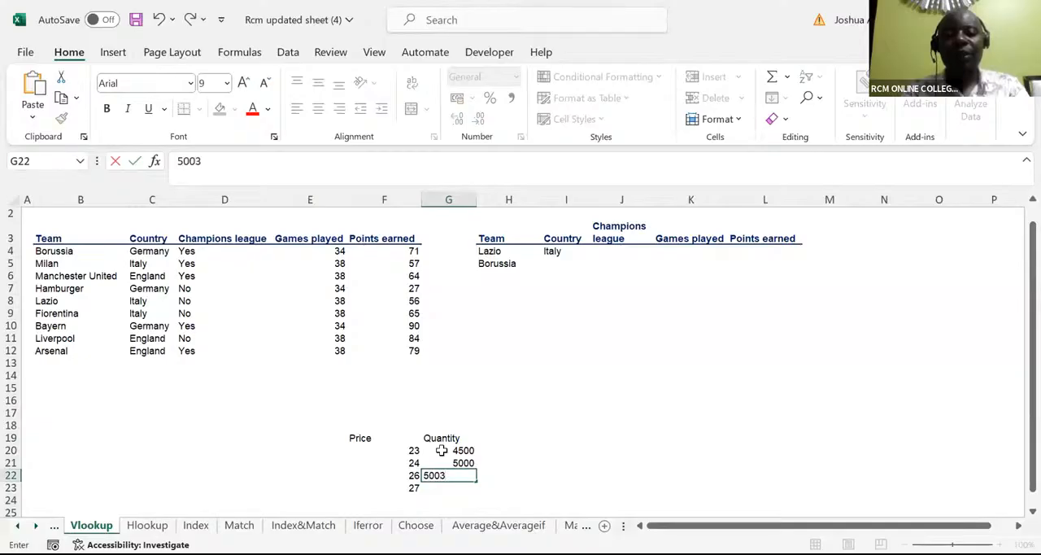
pyautogui.press('Return')
pyautogui.write('6')
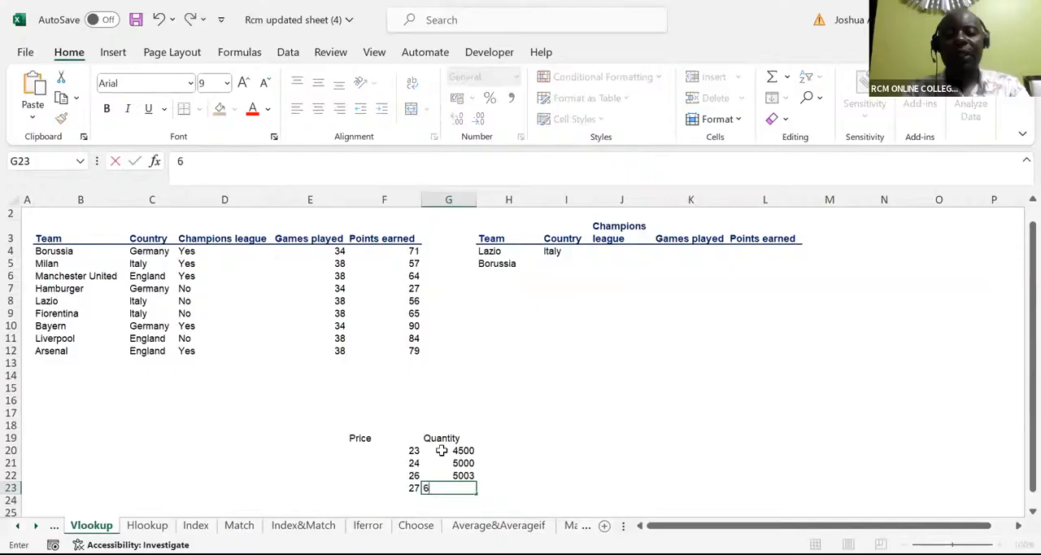
pyautogui.write('007')
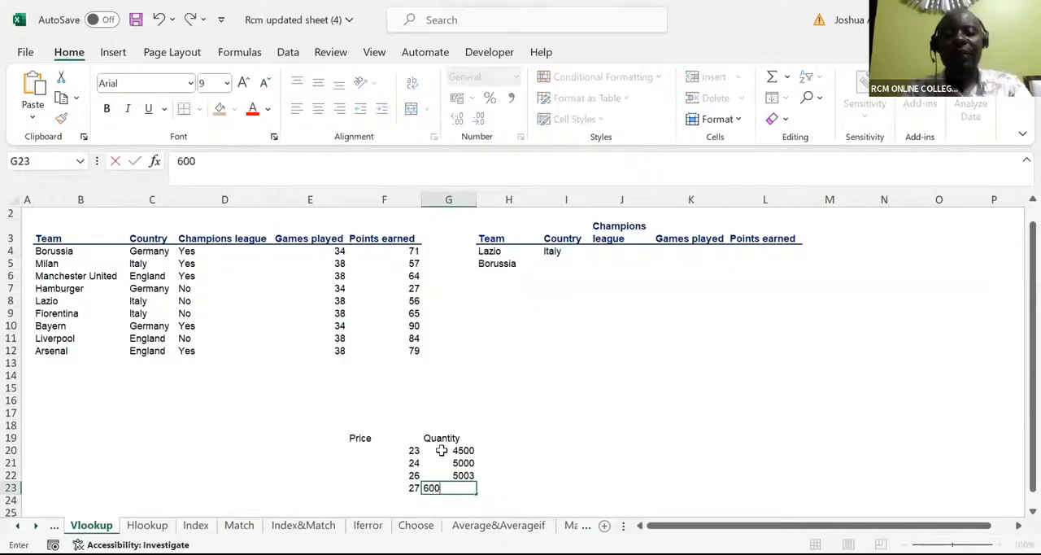
# Step: Add the column header "Revenue=P*Q" in cell H19, beside the Quantity header
pyautogui.click(503, 438)
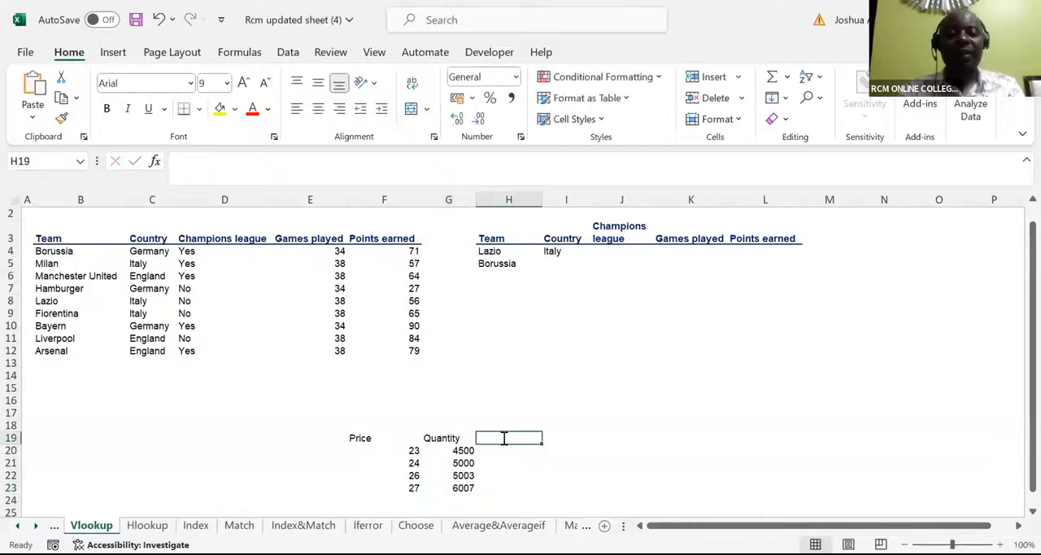
pyautogui.write('Revenue=')
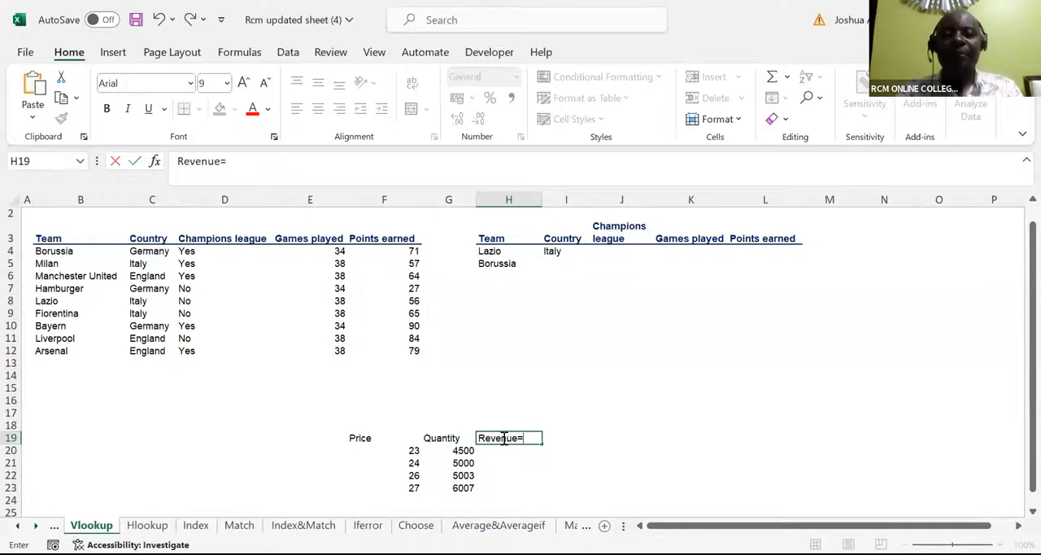
pyautogui.write('P')
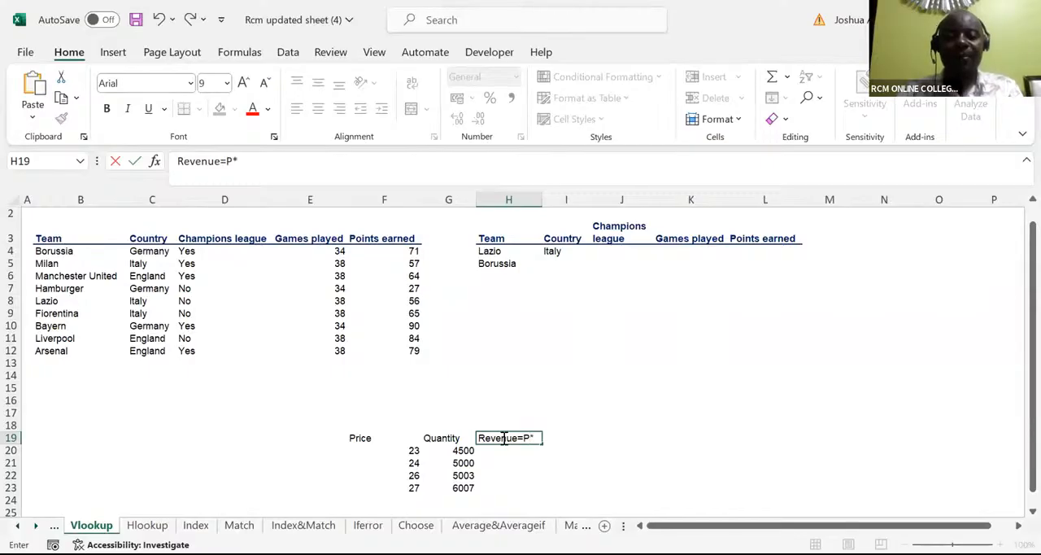
pyautogui.write('*q')
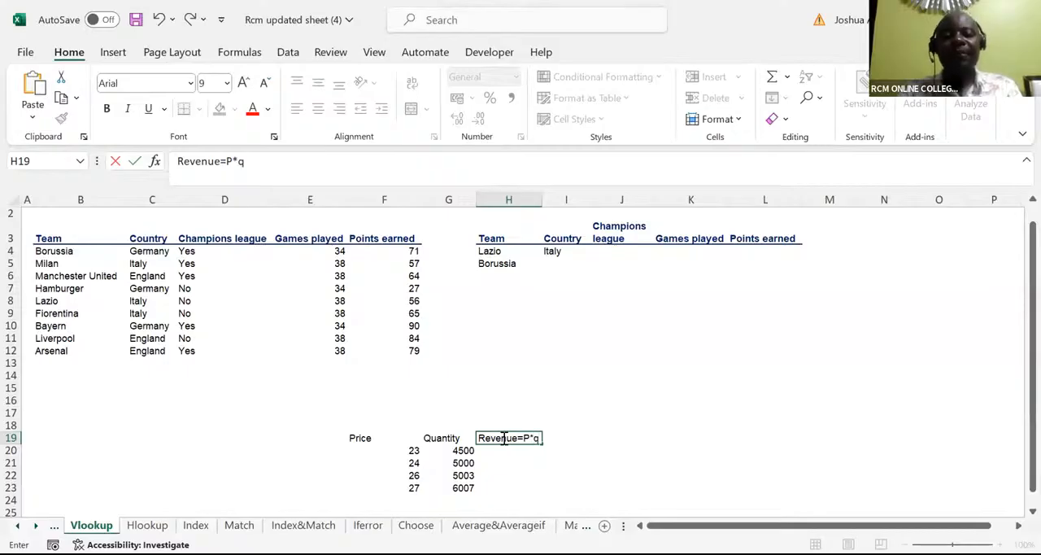
pyautogui.press('BackSpace')
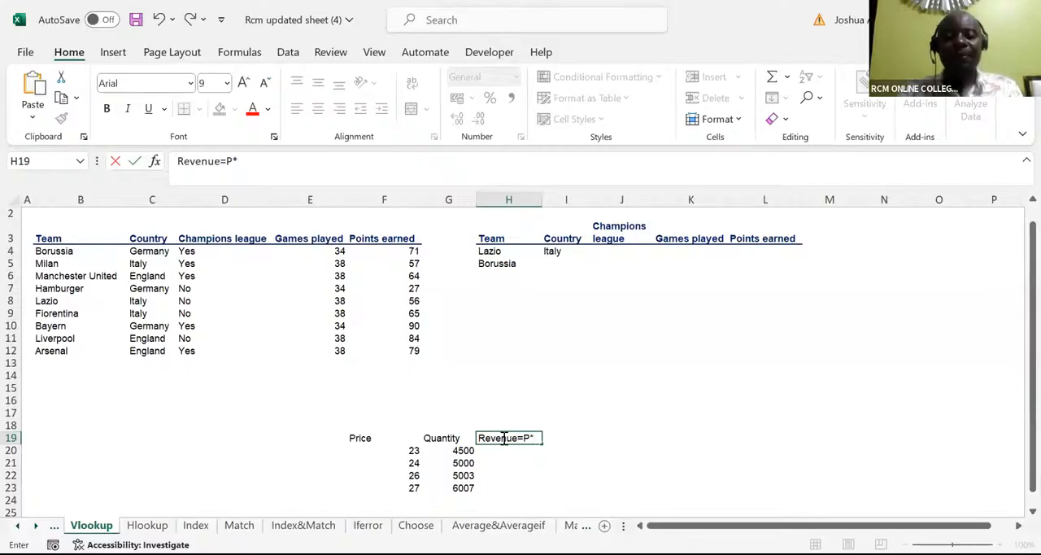
pyautogui.write('Q')
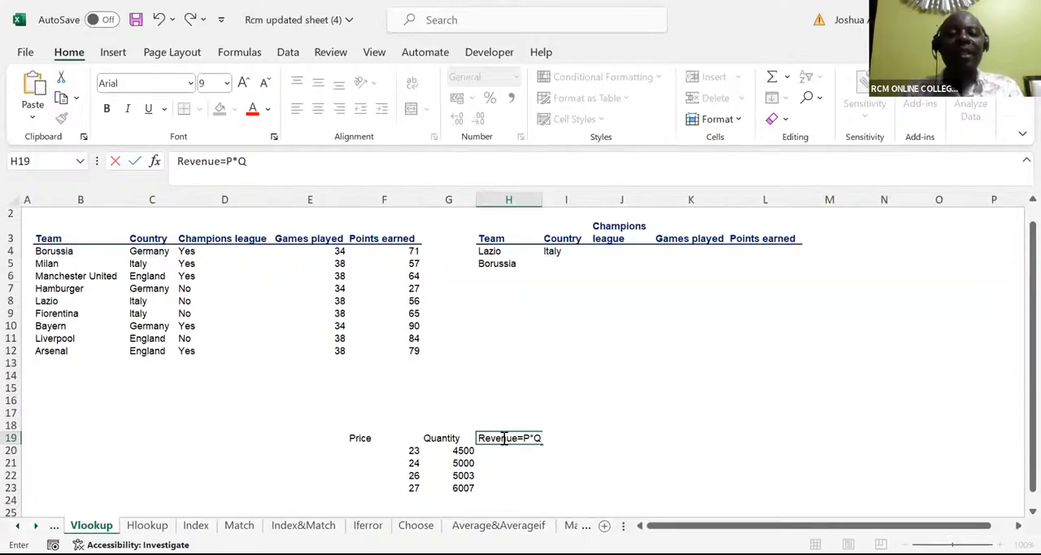
# Step: Try the revenue formula =F20*G20 in cell H20, and clear the cell again
pyautogui.click(499, 452)
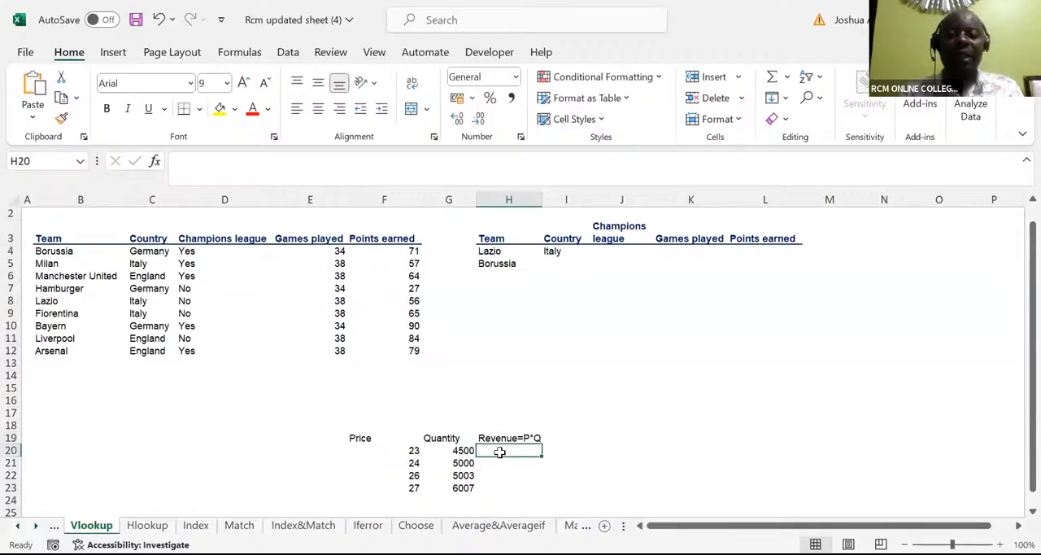
pyautogui.doubleClick(500, 453)
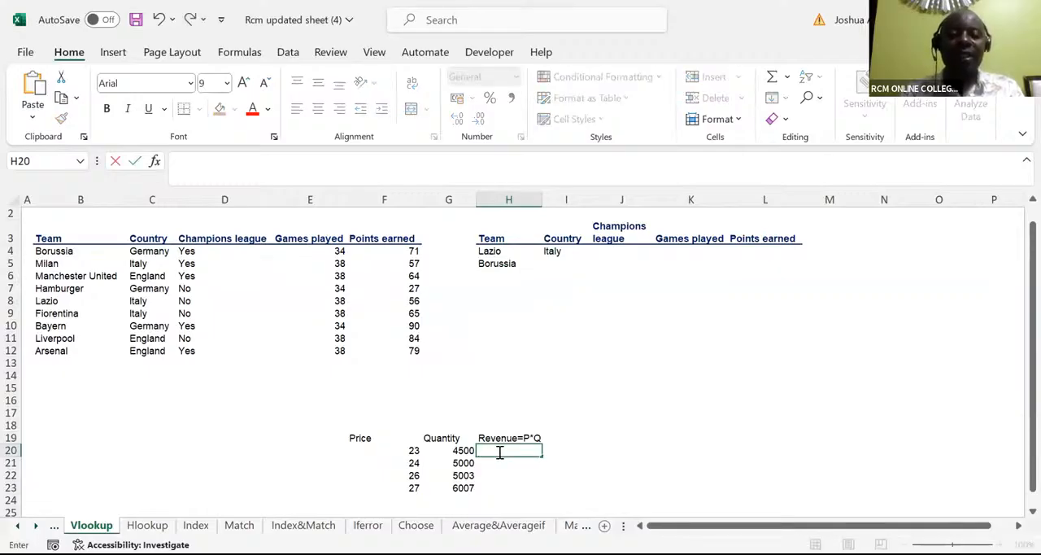
pyautogui.write('=')
pyautogui.click(409, 450)
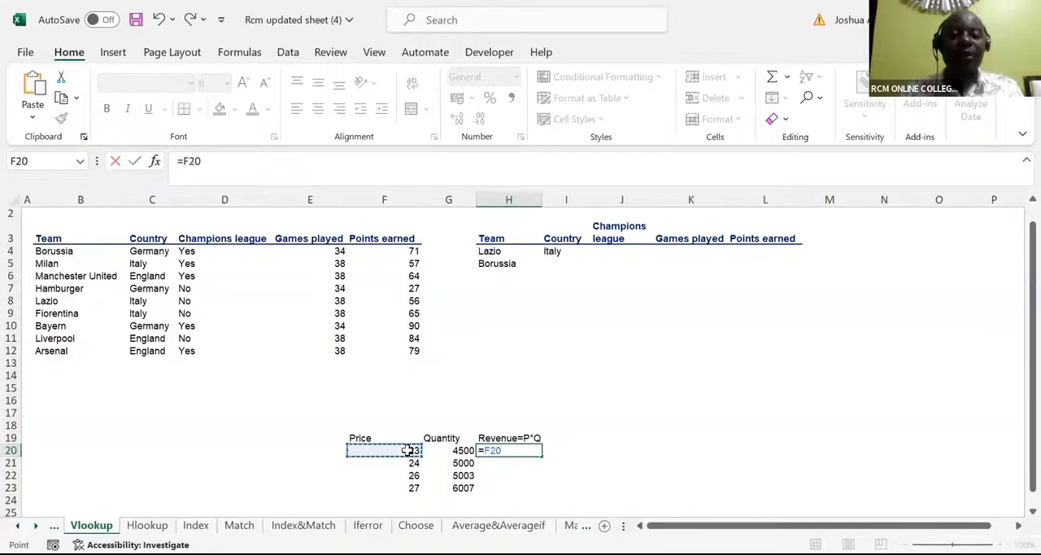
pyautogui.write('*')
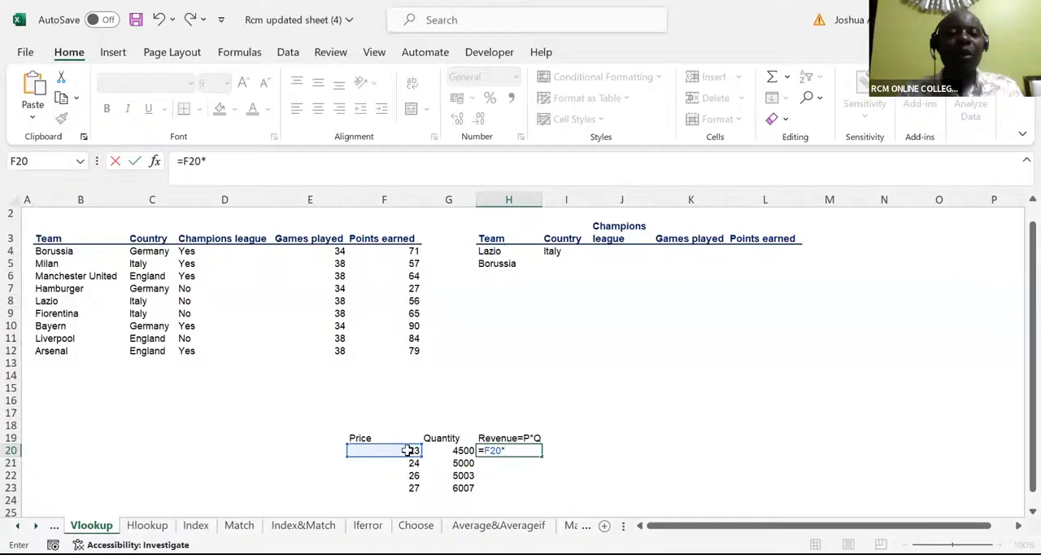
pyautogui.click(461, 450)
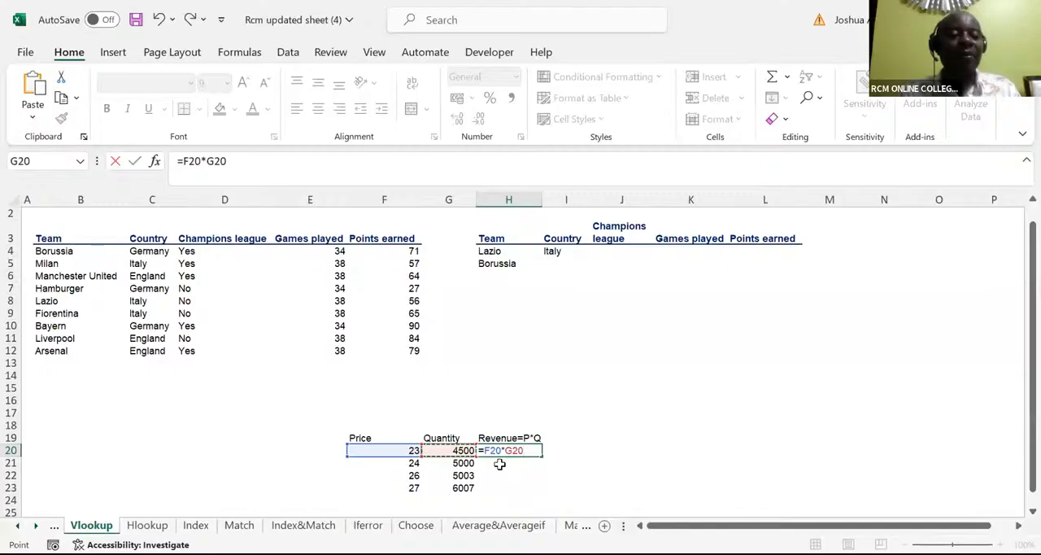
pyautogui.press('Return')
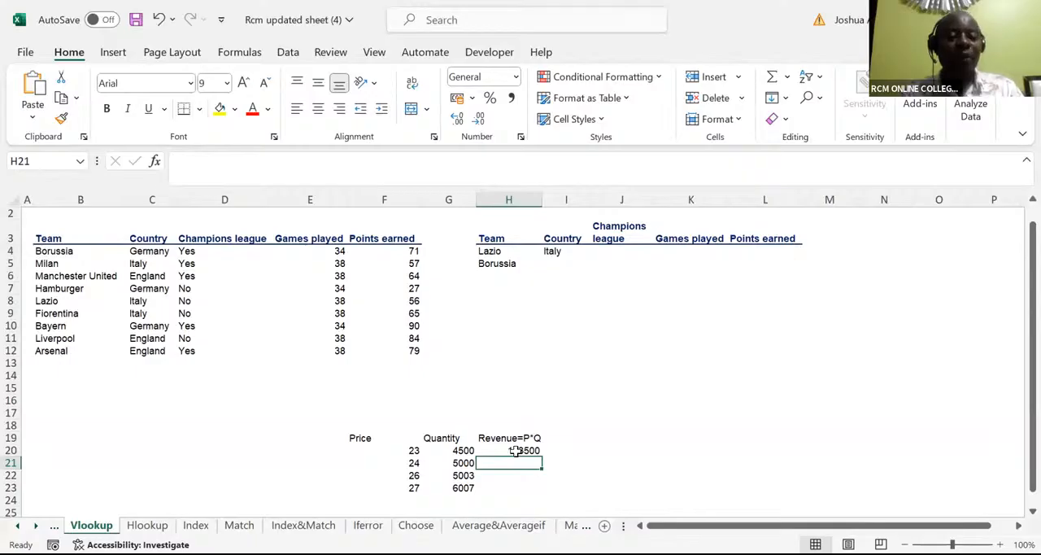
pyautogui.click(514, 451)
pyautogui.press('Delete')
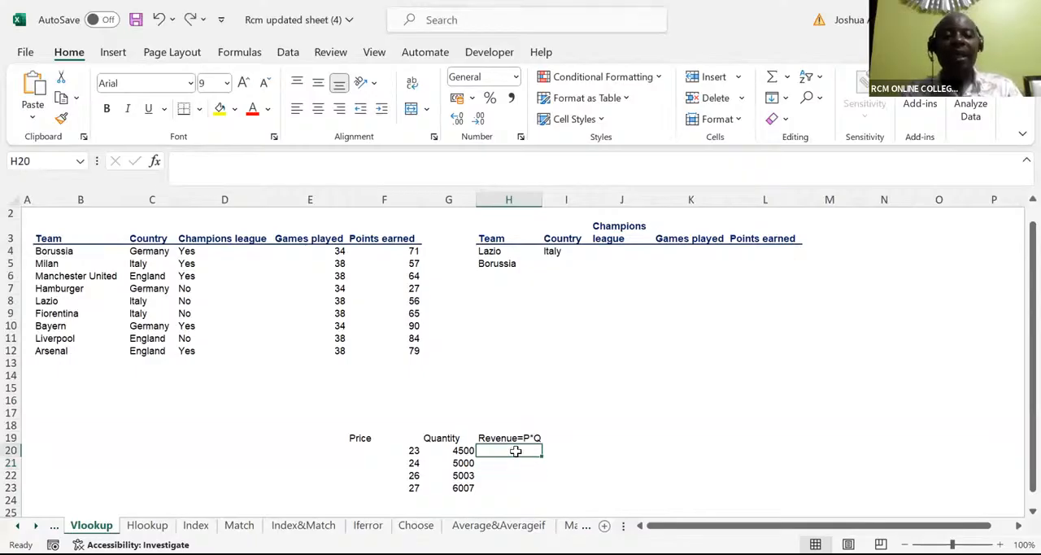
# Step: Calculate the first row's revenue in H20 with =F20*G20, keeping that cell selected
pyautogui.write('=')
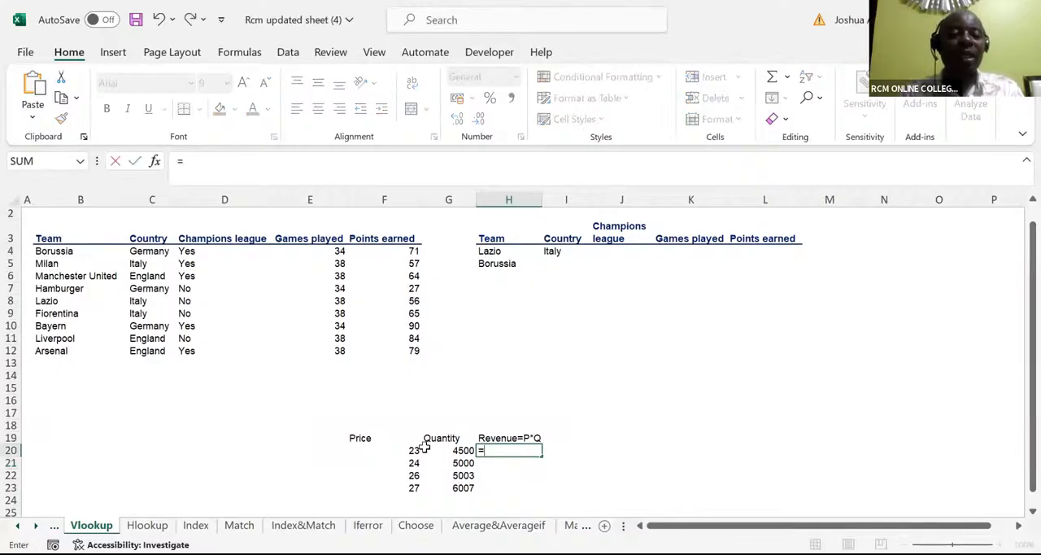
pyautogui.click(415, 450)
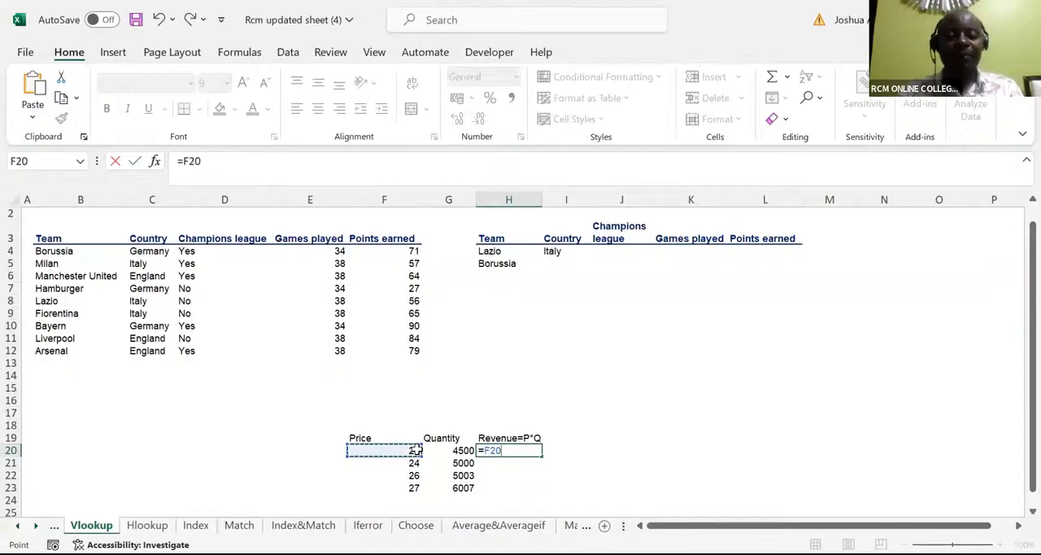
pyautogui.write('*')
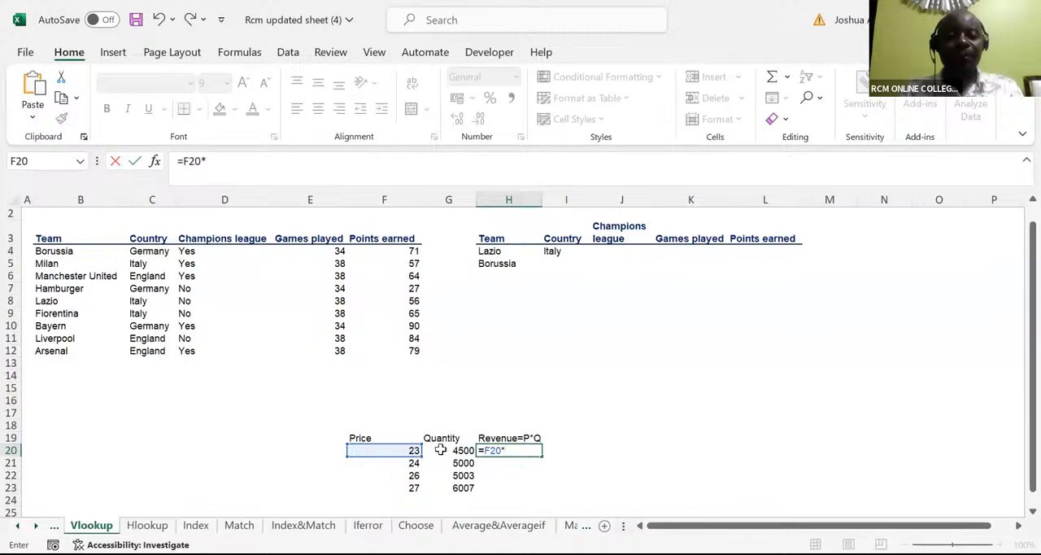
pyautogui.click(449, 449)
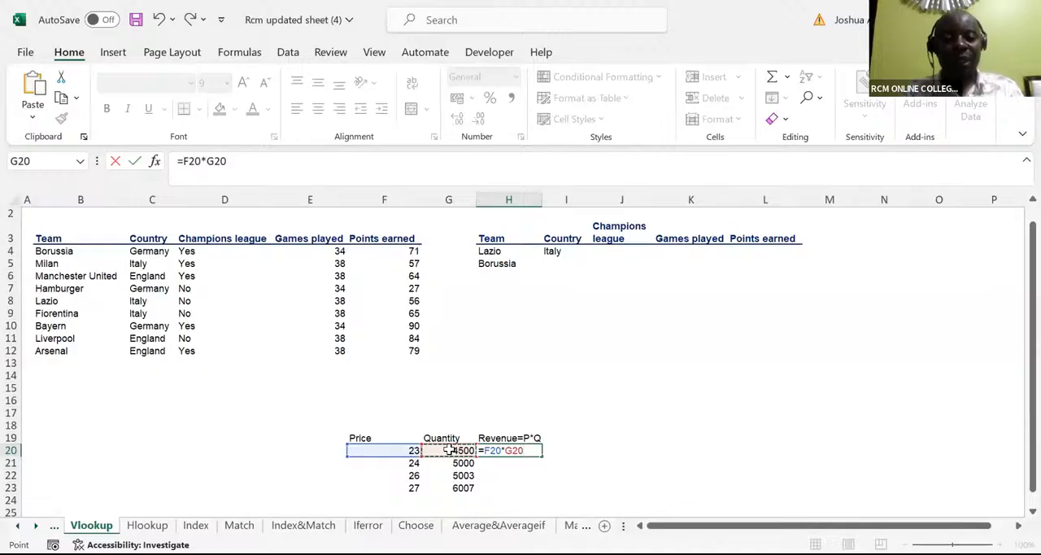
pyautogui.hotkey('ctrl', 'Return')
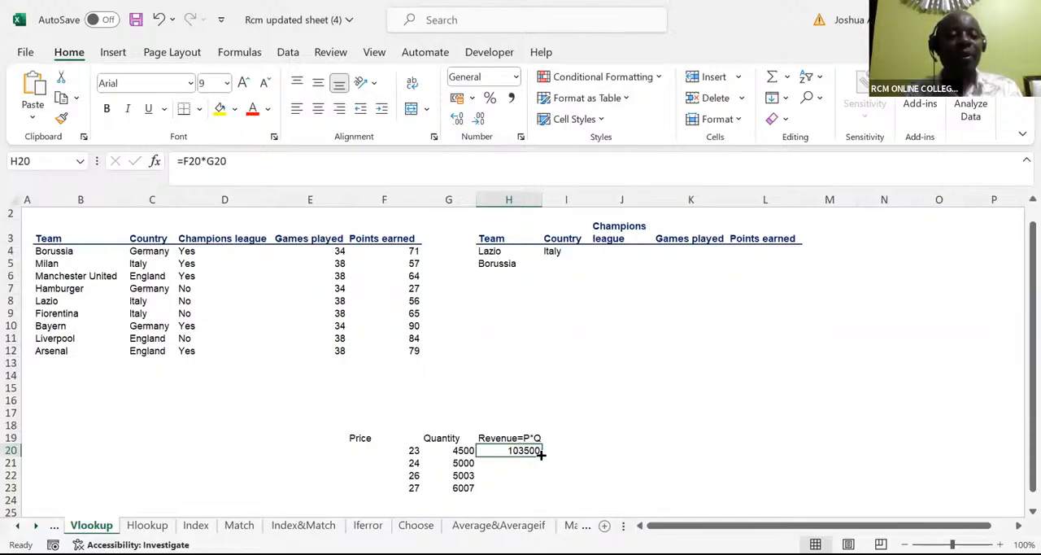
# Step: Fill the revenue formula from H20 down to H23, and undo the fill
pyautogui.moveTo(540, 454); pyautogui.dragTo(525, 491)
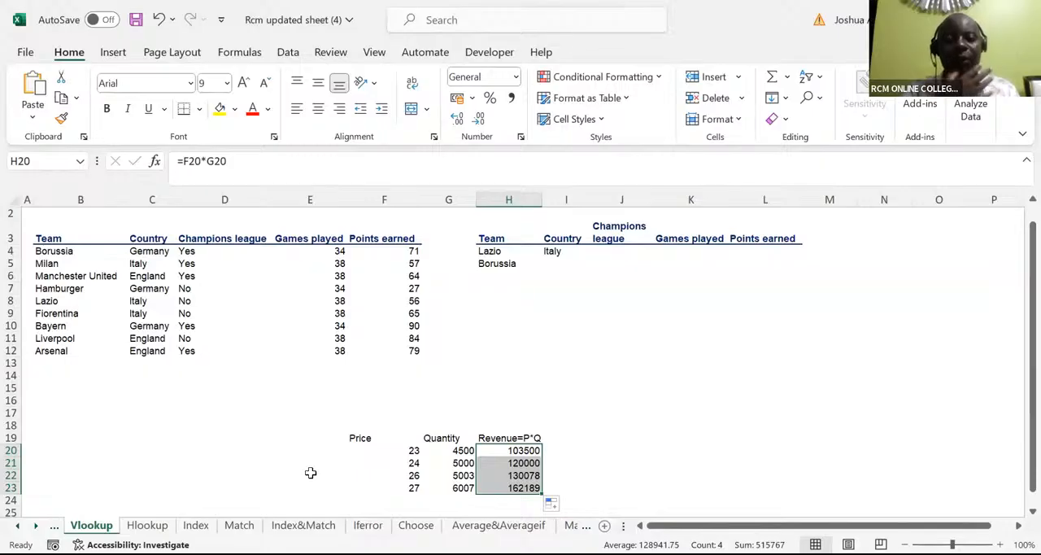
pyautogui.click(361, 136)
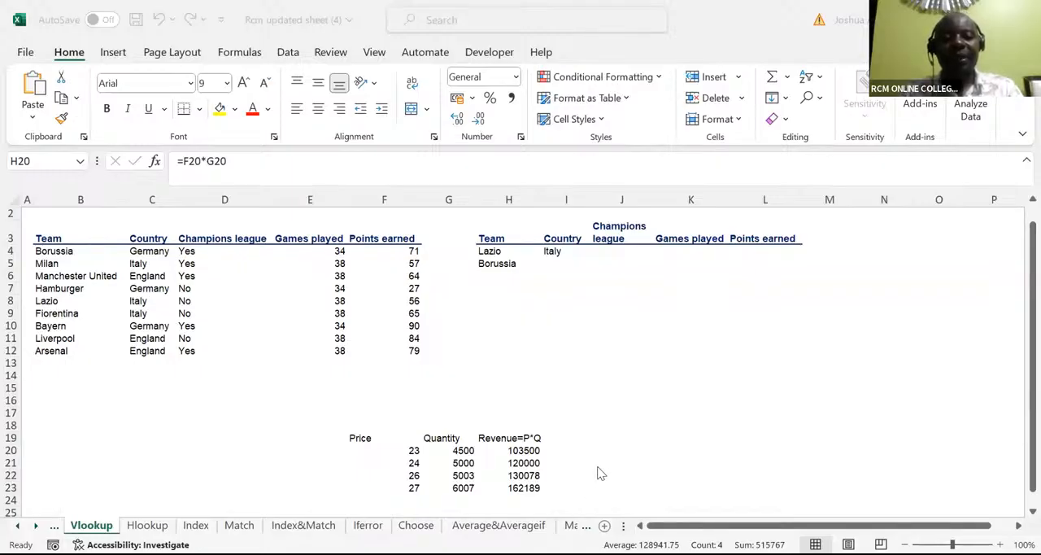
pyautogui.hotkey('ctrl', 'z')
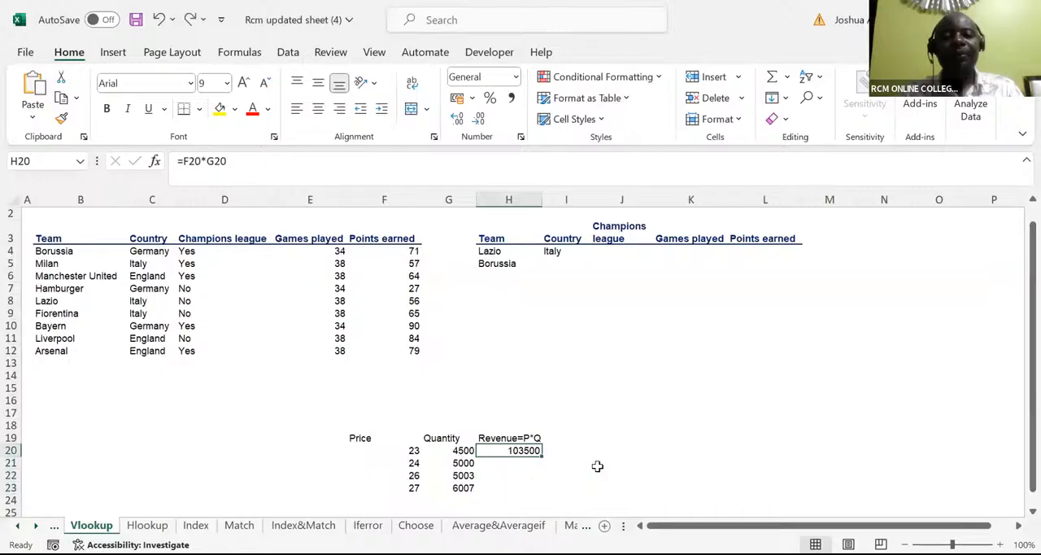
# Step: Clear H20 and re-enter the first row's revenue formula as =F20*G20, keeping the cell selected
pyautogui.press('Delete')
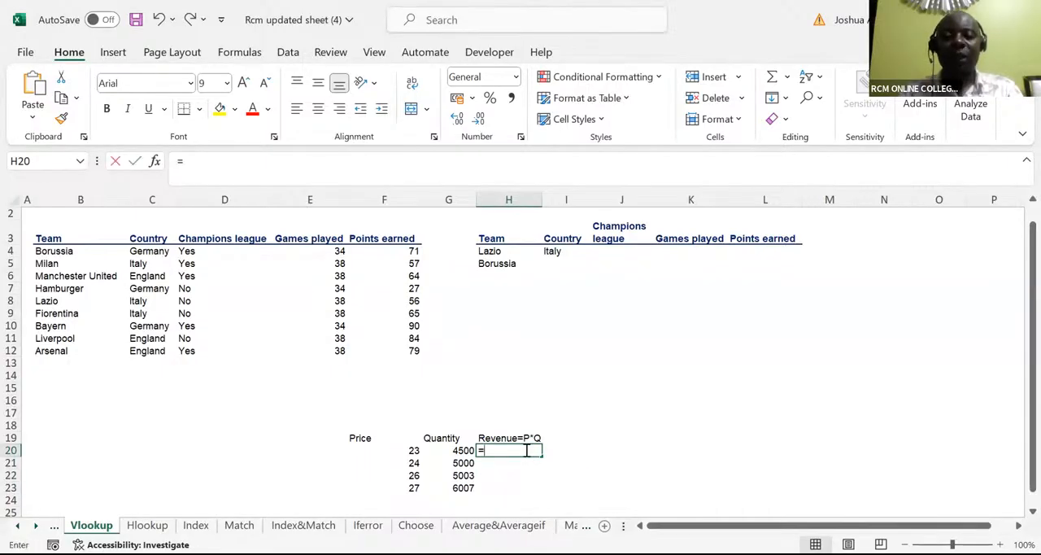
pyautogui.write('=')
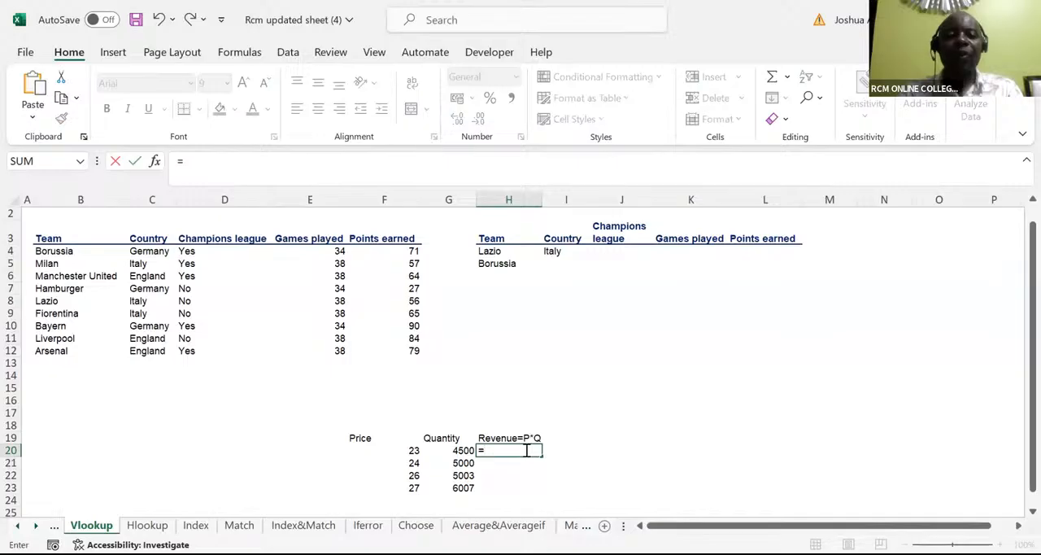
pyautogui.click(407, 452)
pyautogui.write('*')
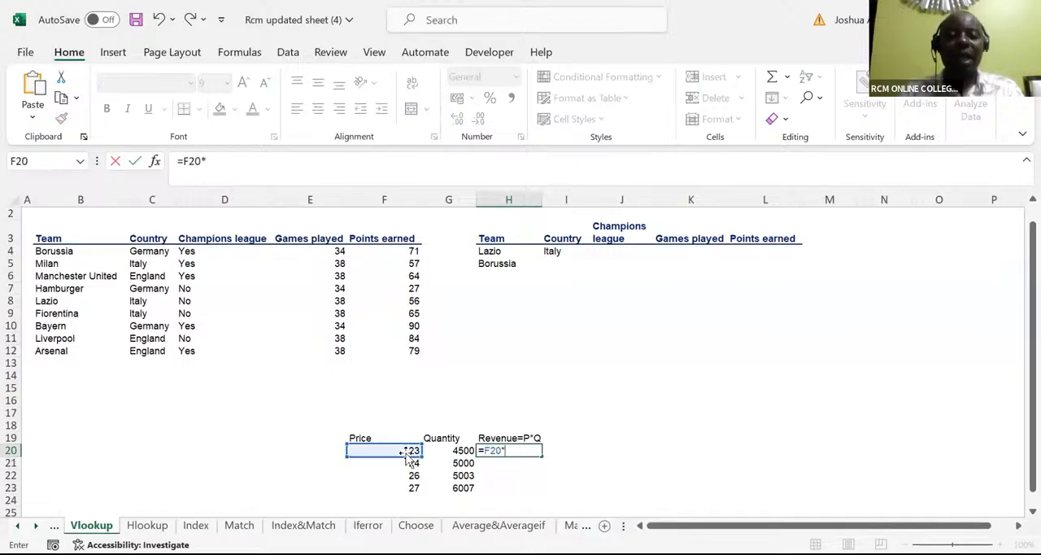
pyautogui.click(456, 450)
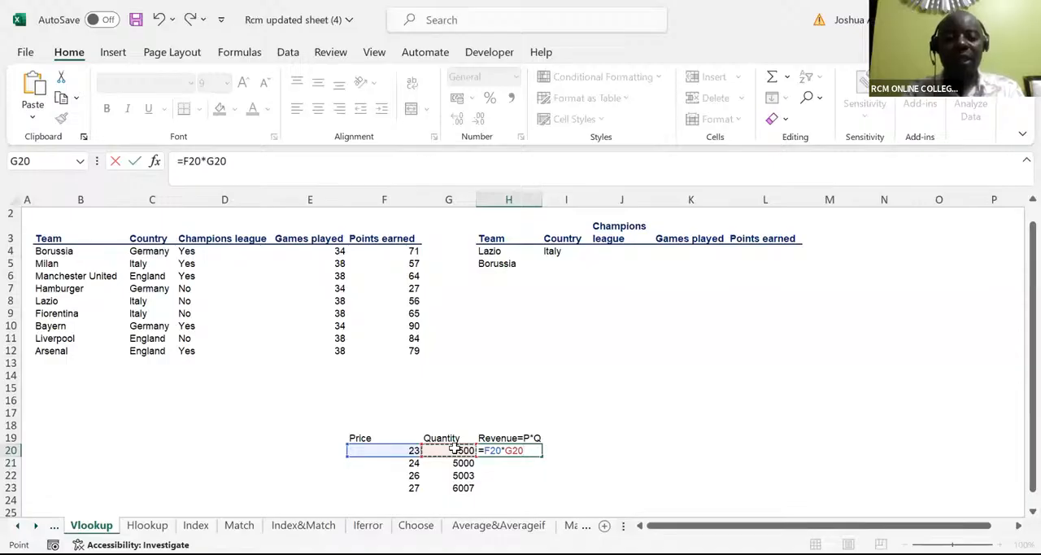
pyautogui.hotkey('ctrl', 'Return')
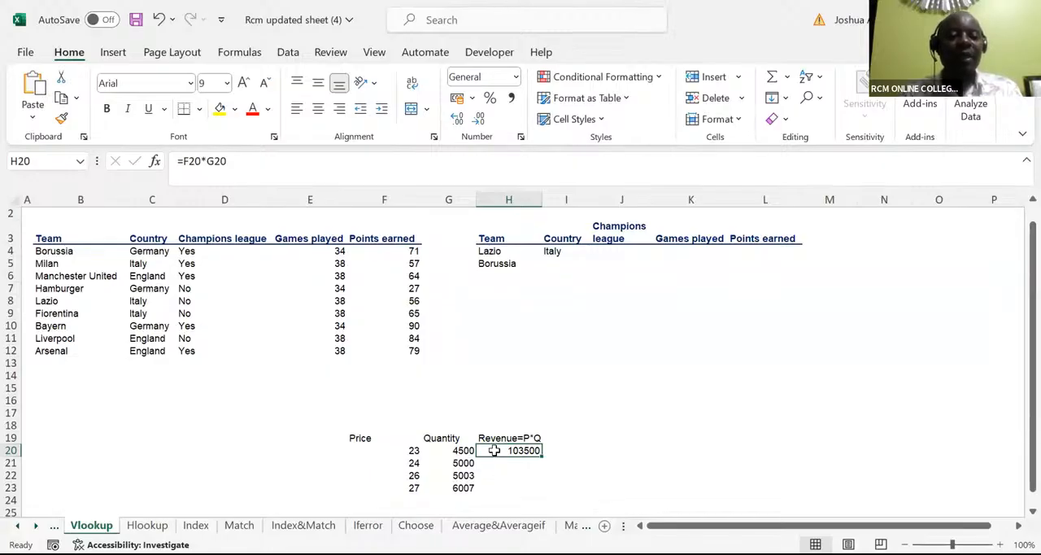
# Step: Fill the revenue formula from H20 down to H23, and open H20's formula to show its cell references
pyautogui.doubleClick(541, 456)
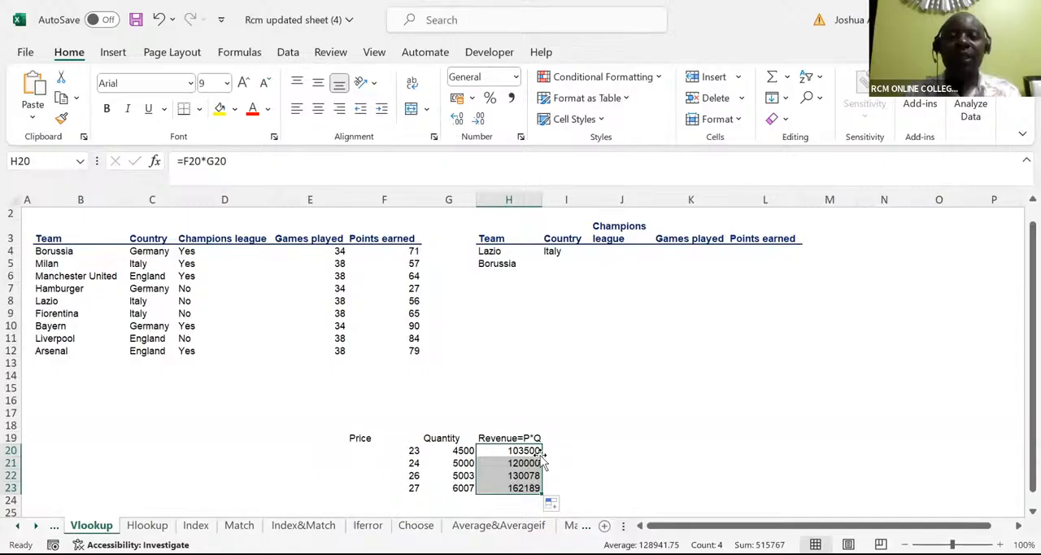
pyautogui.click(387, 96)
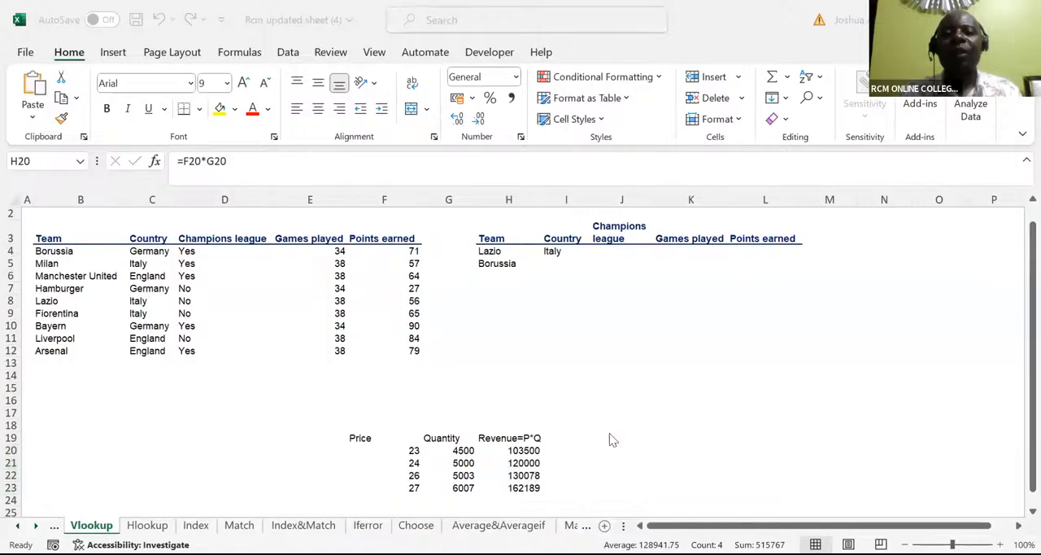
pyautogui.press('F2')
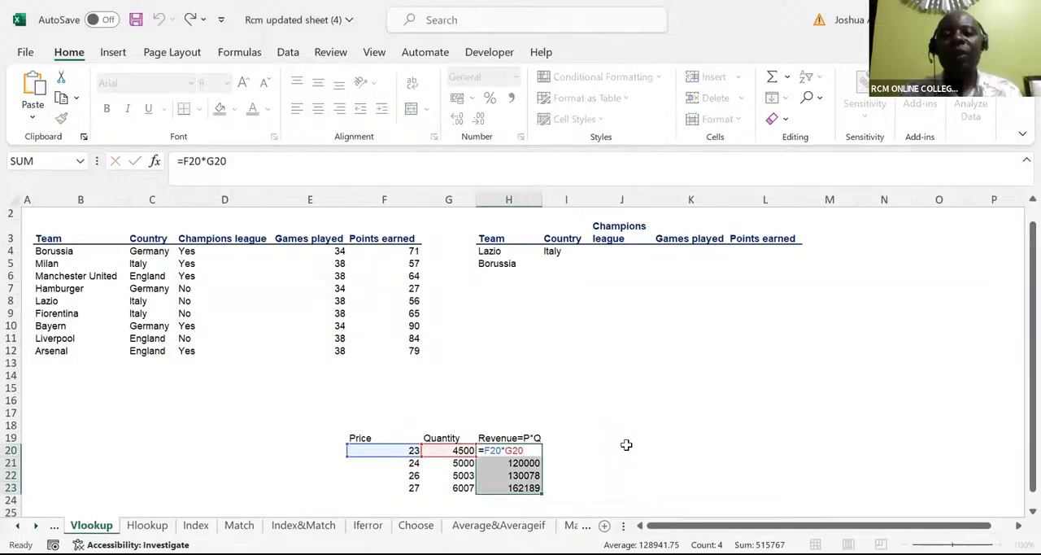
# Step: Start a second table with the header "PRICE" in cell J20 and "QUANTITY" in K20
pyautogui.click(626, 446)
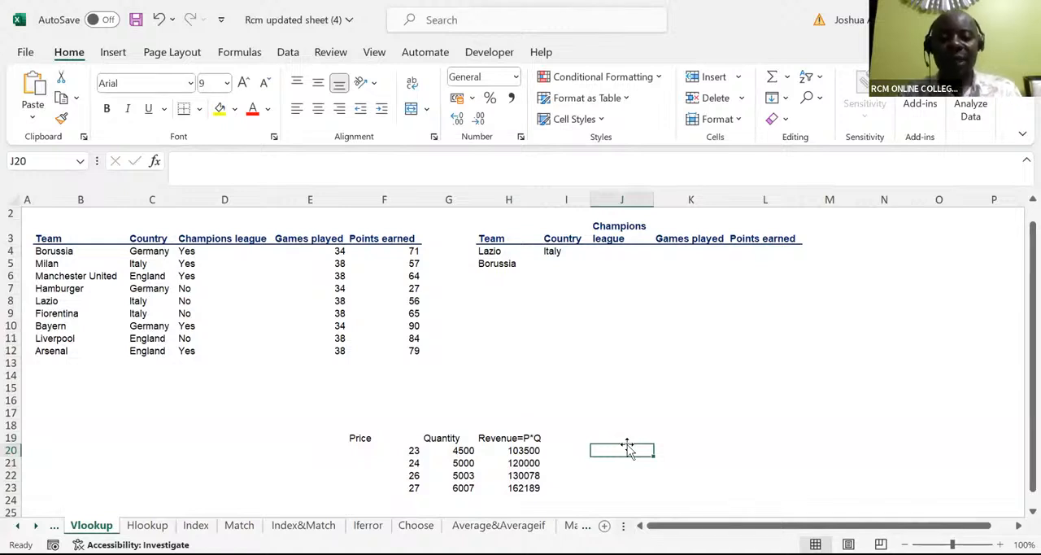
pyautogui.write('PRICE')
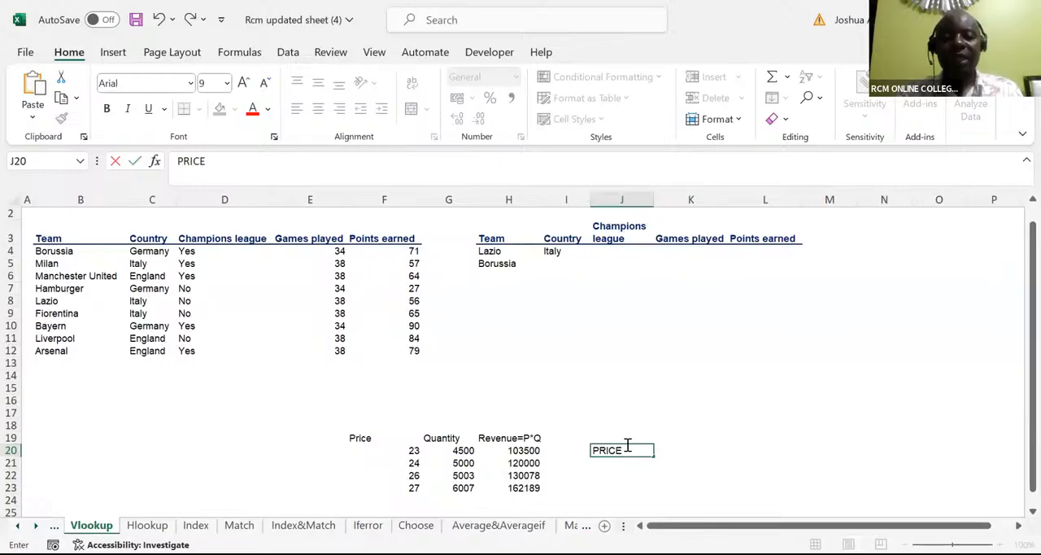
pyautogui.press('Tab')
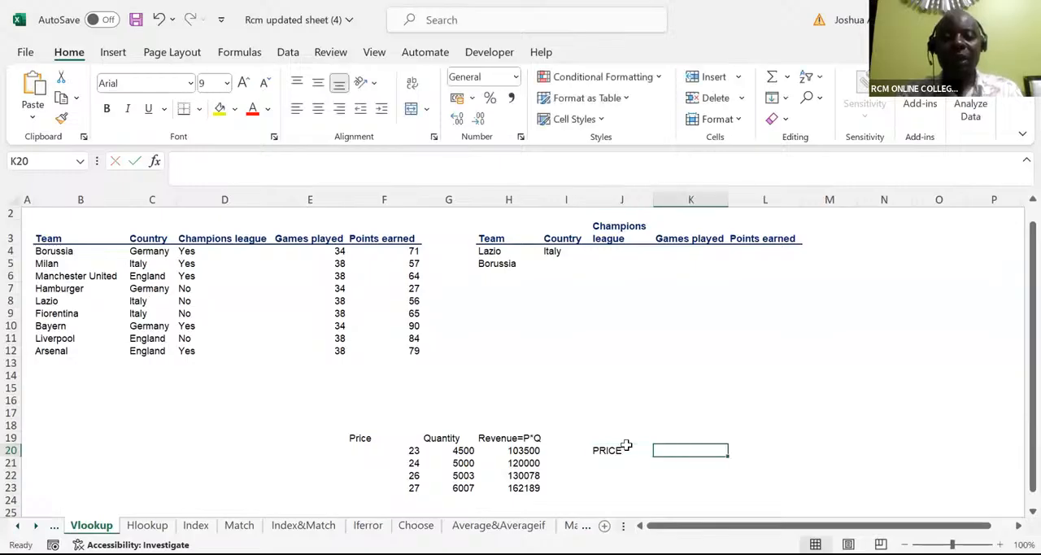
pyautogui.write('QUANTIT')
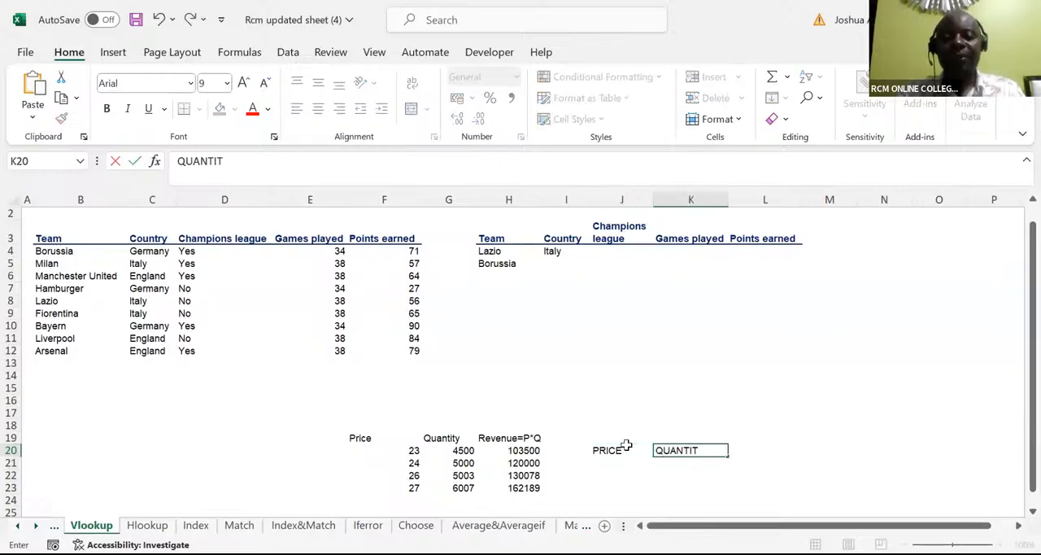
pyautogui.write('Y')
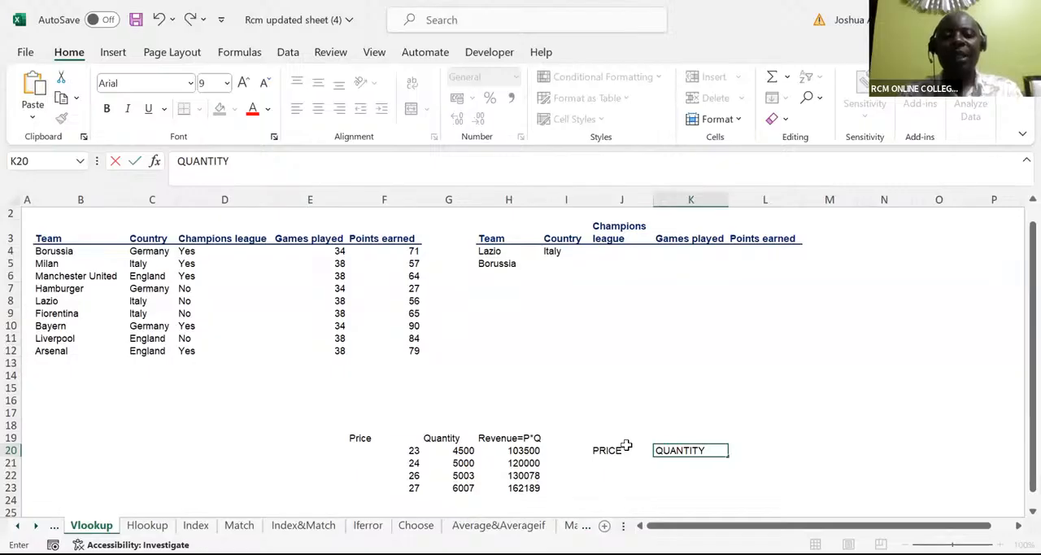
# Step: Enter a price of 10 in each of the cells J21 to J24, below the PRICE header
pyautogui.click(603, 458)
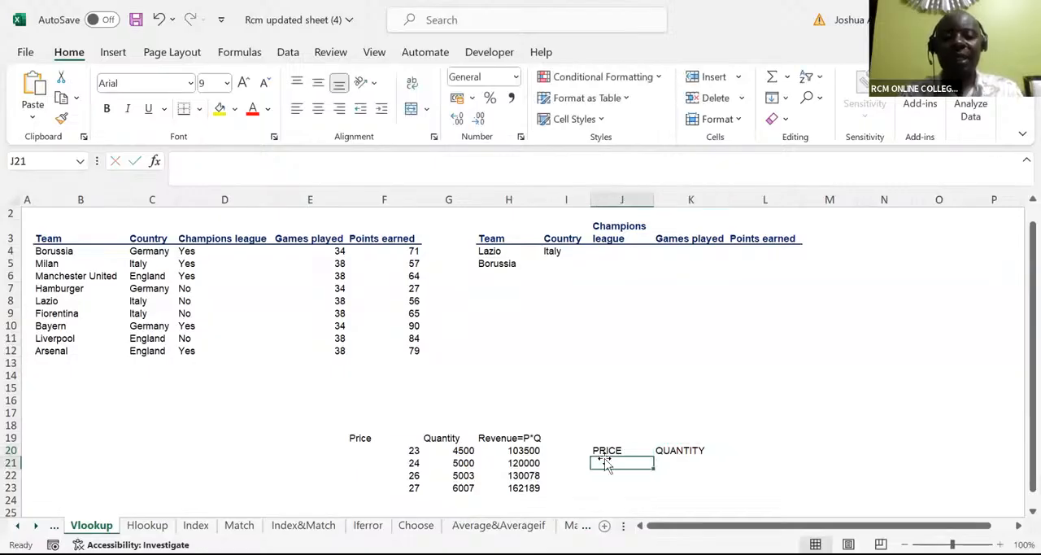
pyautogui.write('10')
pyautogui.press('Return')
pyautogui.write('10')
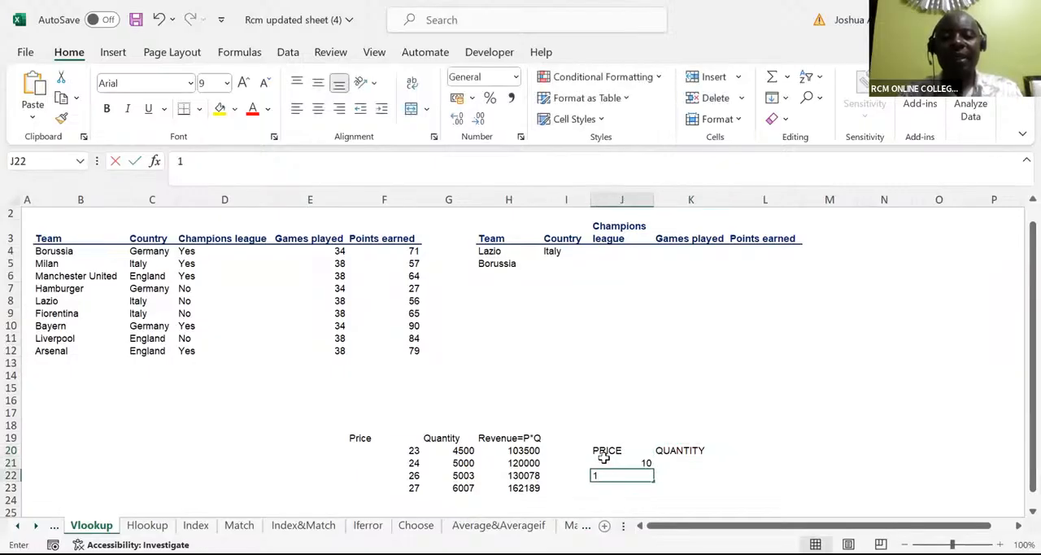
pyautogui.press('Return')
pyautogui.write('10')
pyautogui.press('Return')
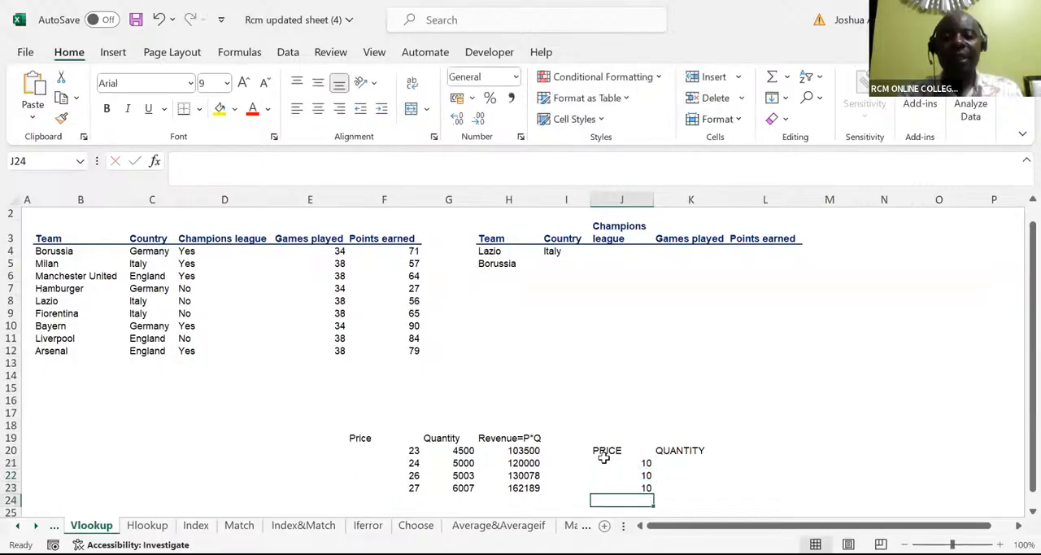
pyautogui.write('10')
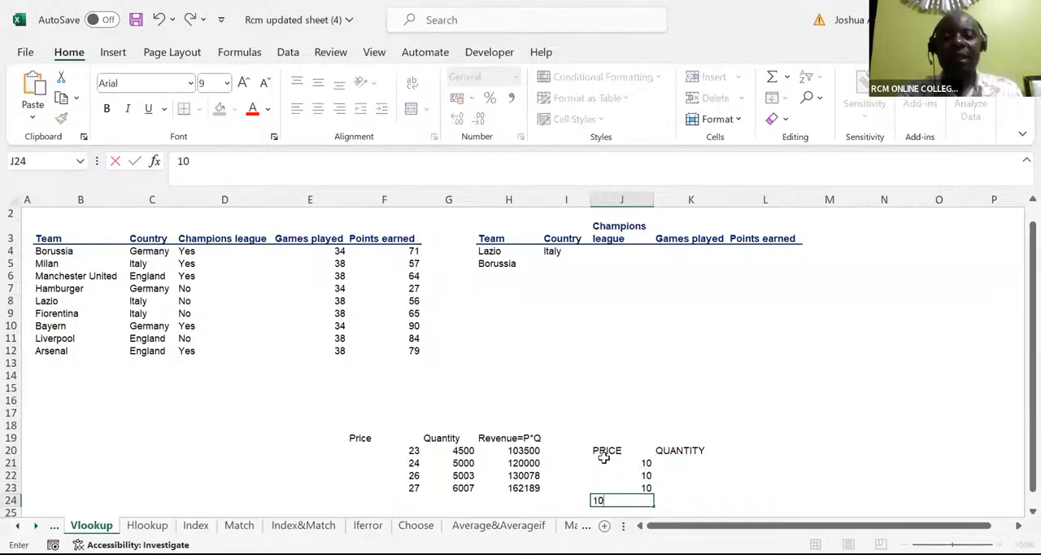
pyautogui.press('Return')
# Step: Enter the quantities 54, 45, 67 and 78 in cells K21 to K24
pyautogui.click(687, 451)
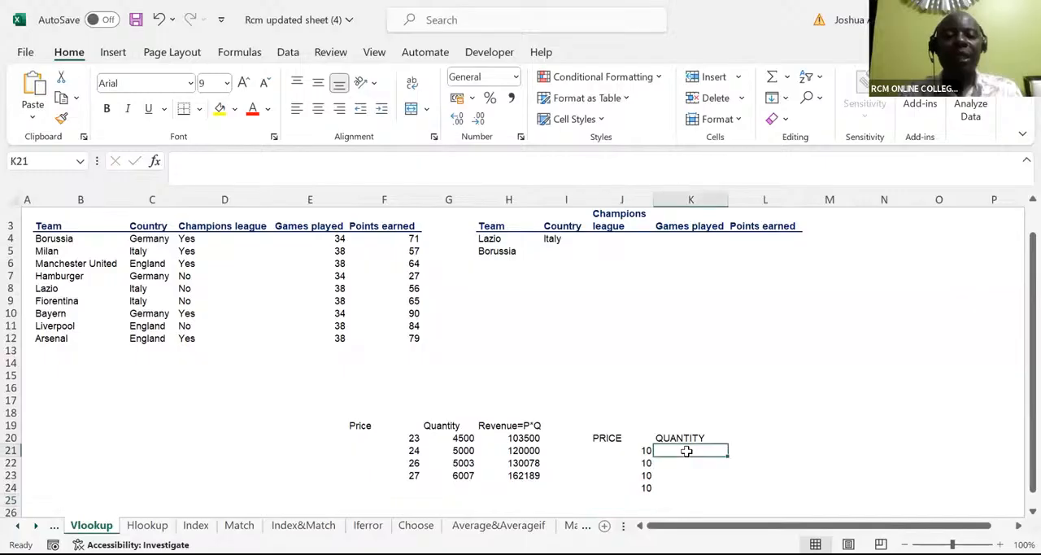
pyautogui.write('54')
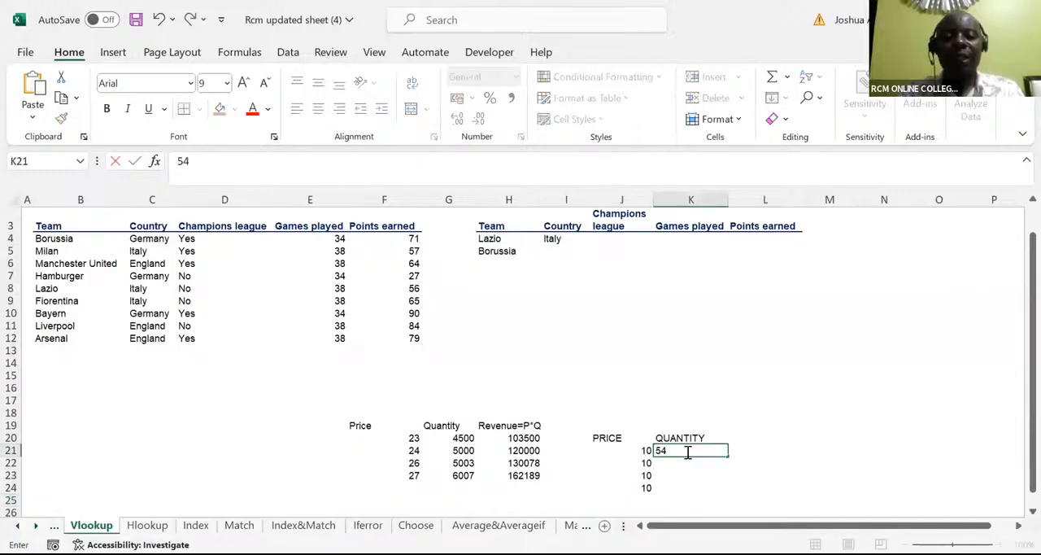
pyautogui.press('Return')
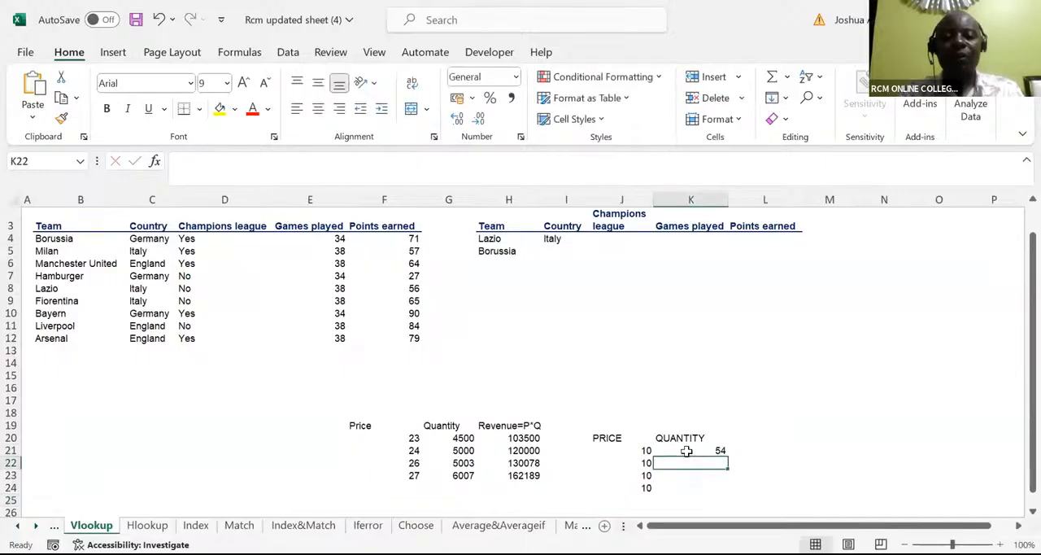
pyautogui.write('45')
pyautogui.press('Return')
pyautogui.write('67')
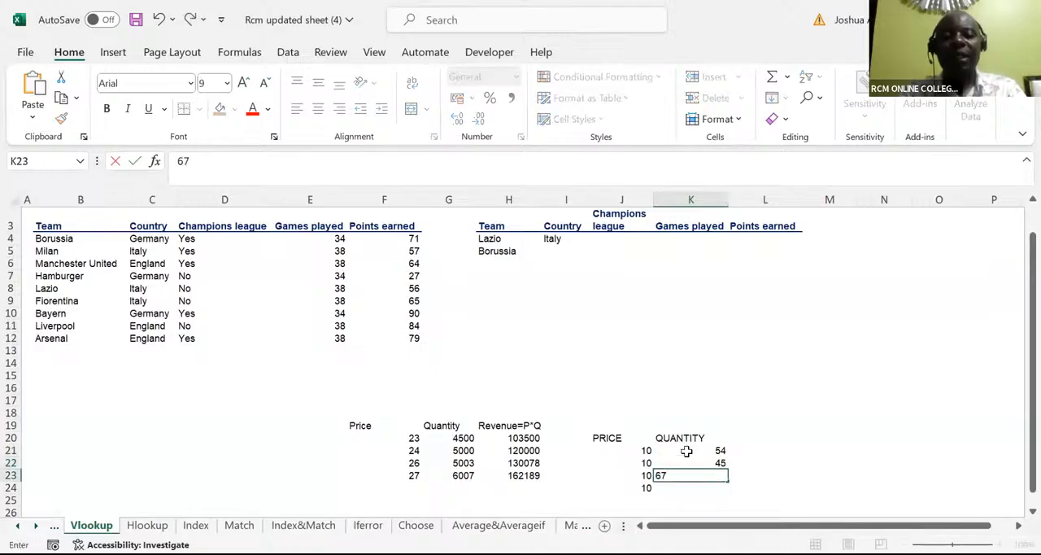
pyautogui.press('Return')
pyautogui.write('78')
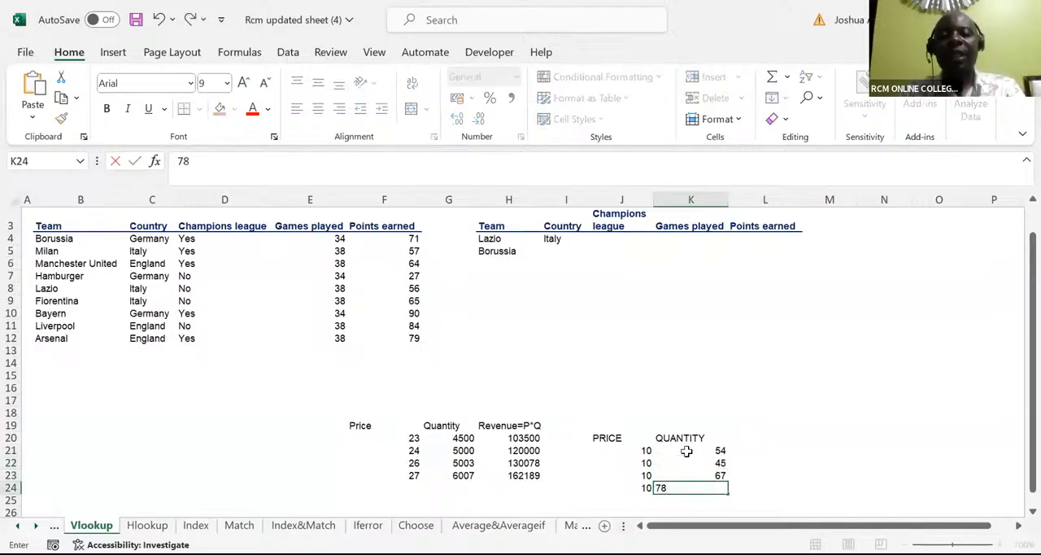
pyautogui.press('Return')
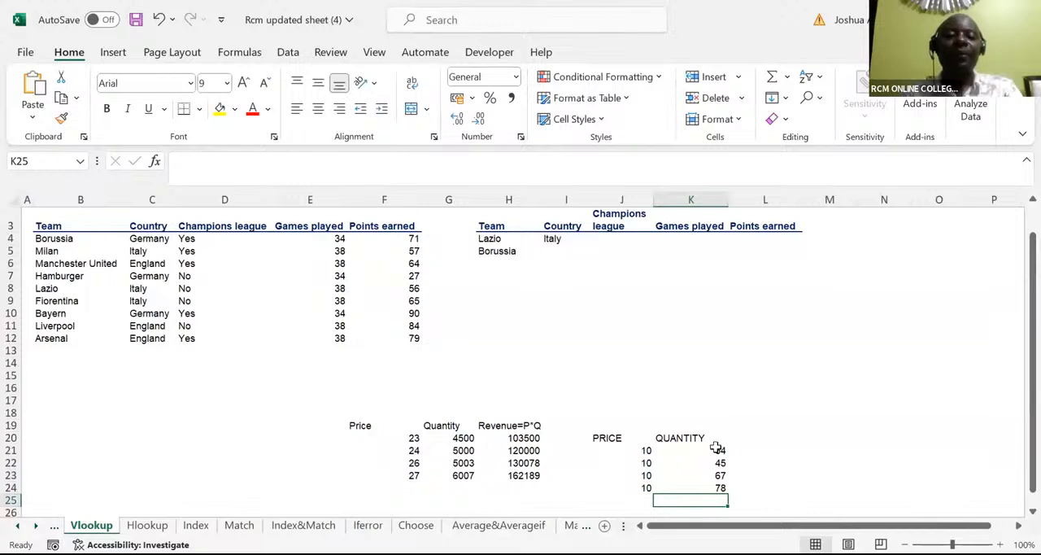
# Step: Add the column header "Revenue" in cell L20, beside the QUANTITY header
pyautogui.click(741, 437)
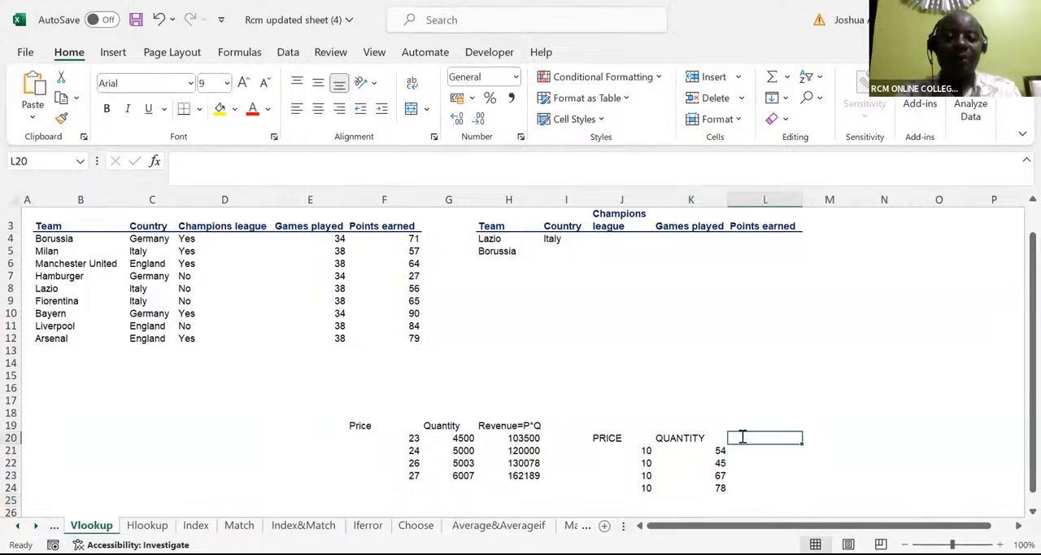
pyautogui.write('Revenue')
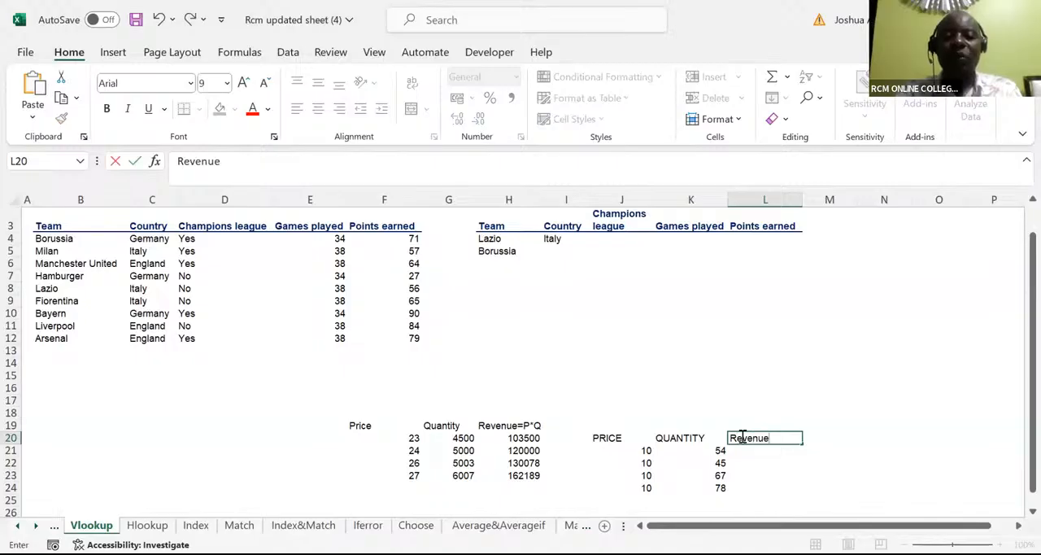
# Step: Calculate the first row's revenue in L21 with =J21*K21, and fill the formula down to L24
pyautogui.click(745, 452)
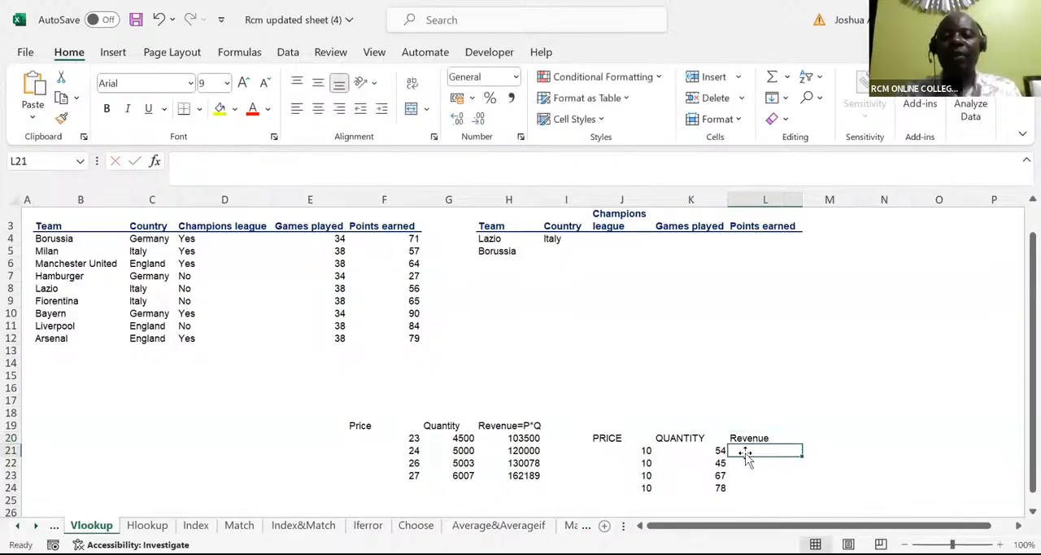
pyautogui.write('=')
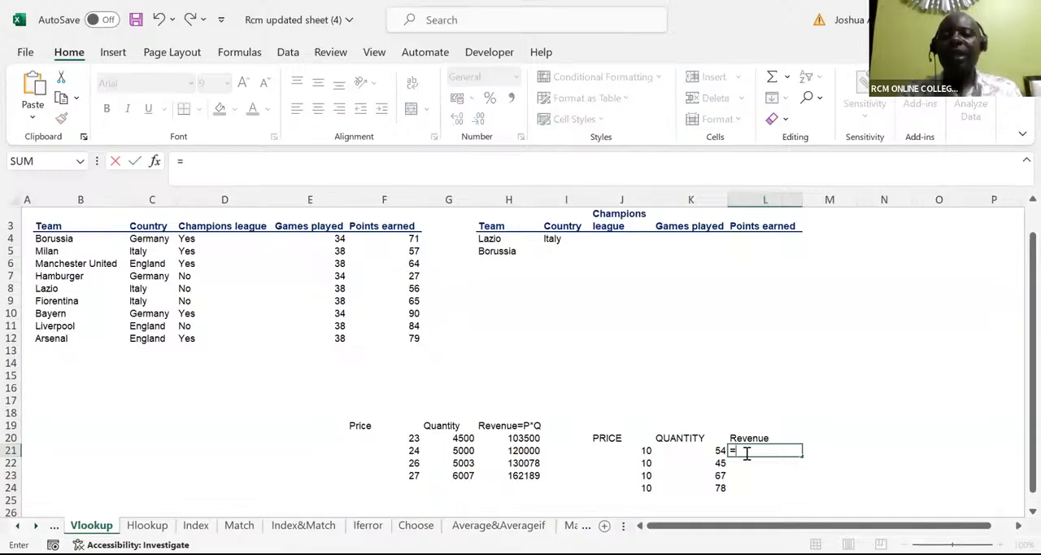
pyautogui.click(644, 451)
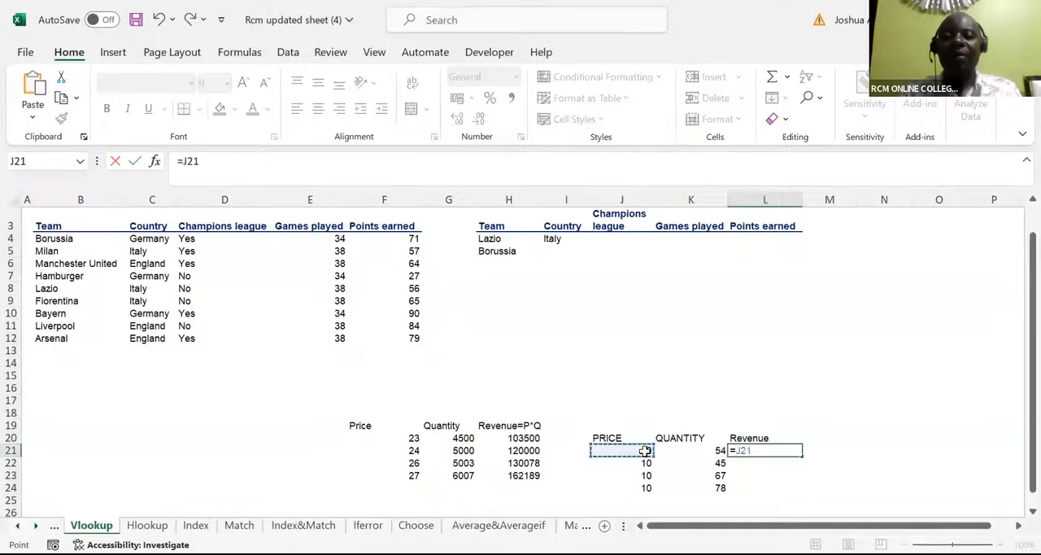
pyautogui.write('*')
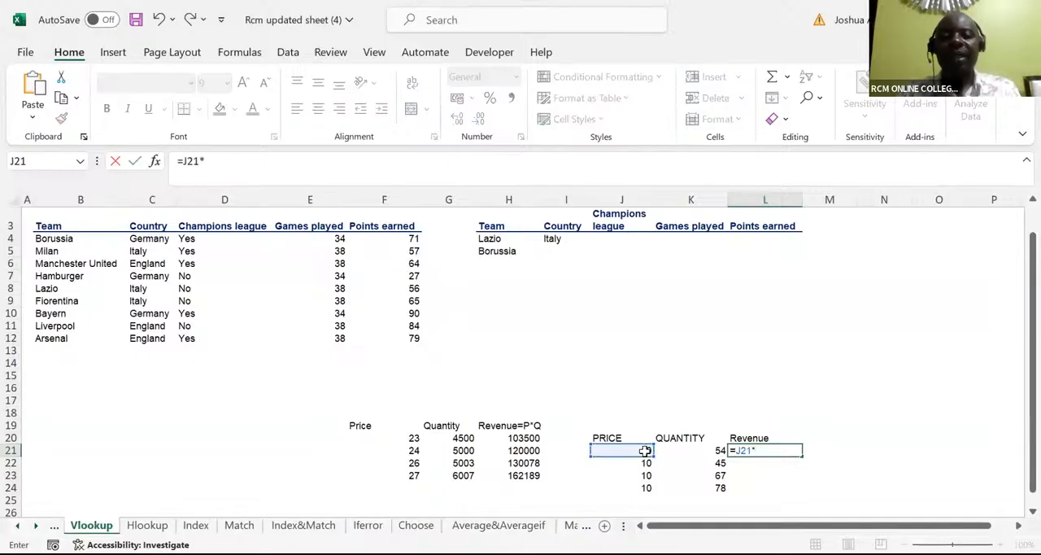
pyautogui.click(686, 450)
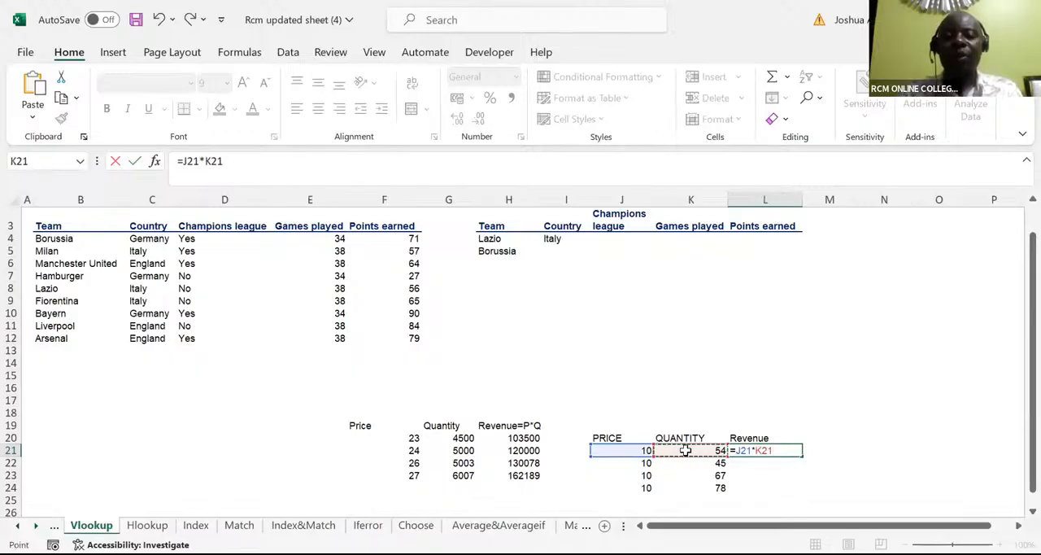
pyautogui.hotkey('ctrl', 'Return')
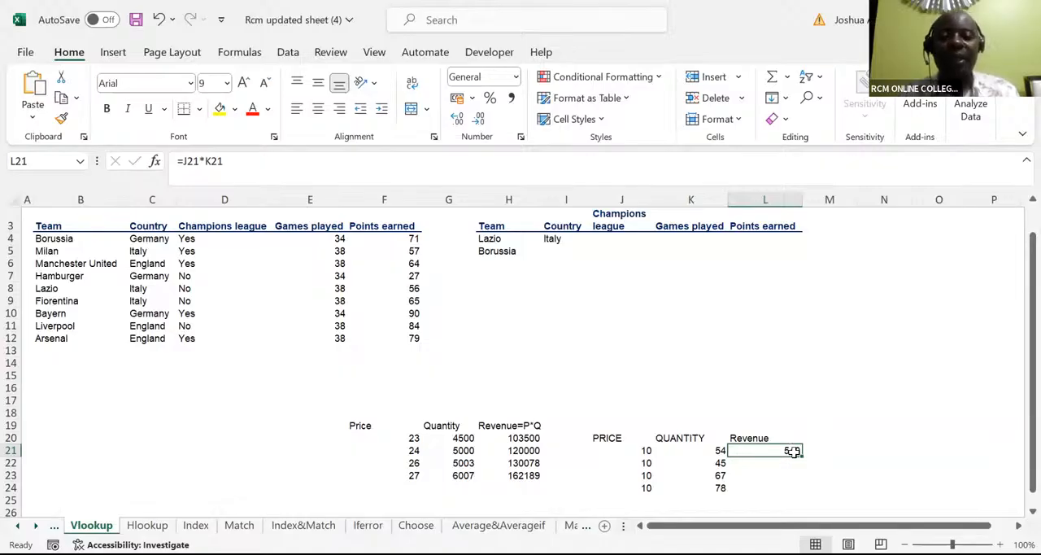
pyautogui.moveTo(799, 454); pyautogui.dragTo(793, 488)
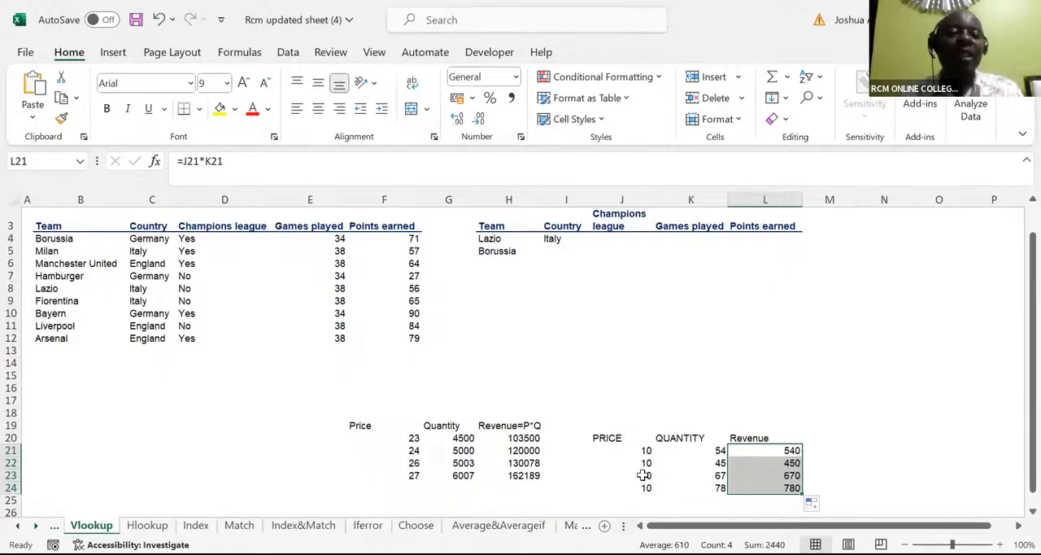
# Step: Clear the second table's PRICE column, including its header, in cells J20 to J24
pyautogui.click(620, 433)
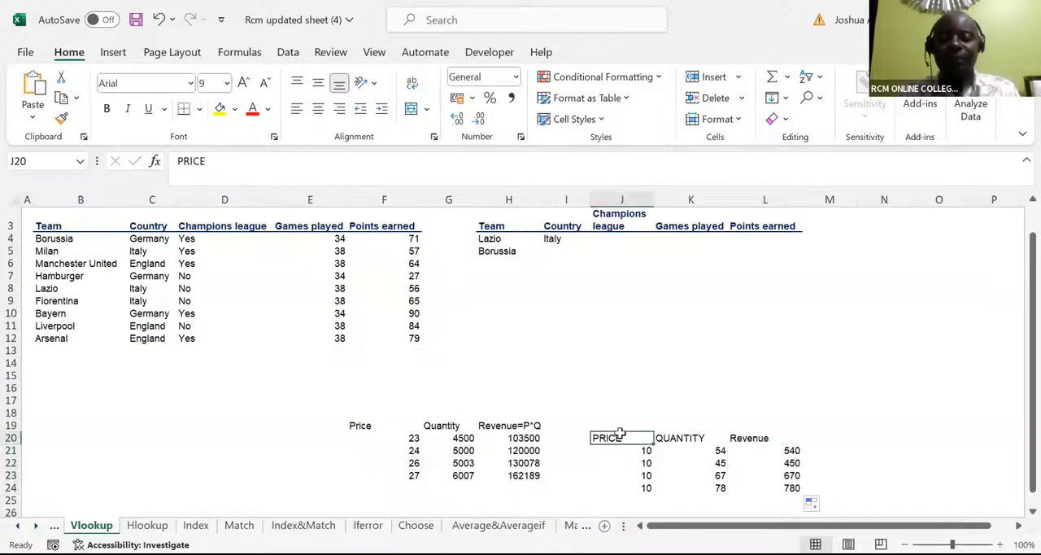
pyautogui.hotkey('ctrl', 'shift', 'Down')
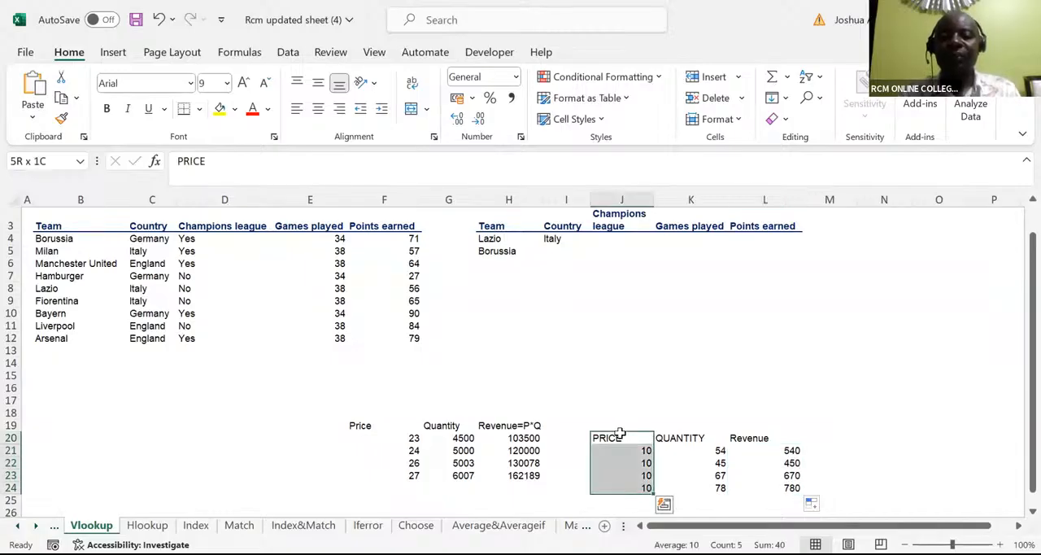
pyautogui.press('Delete')
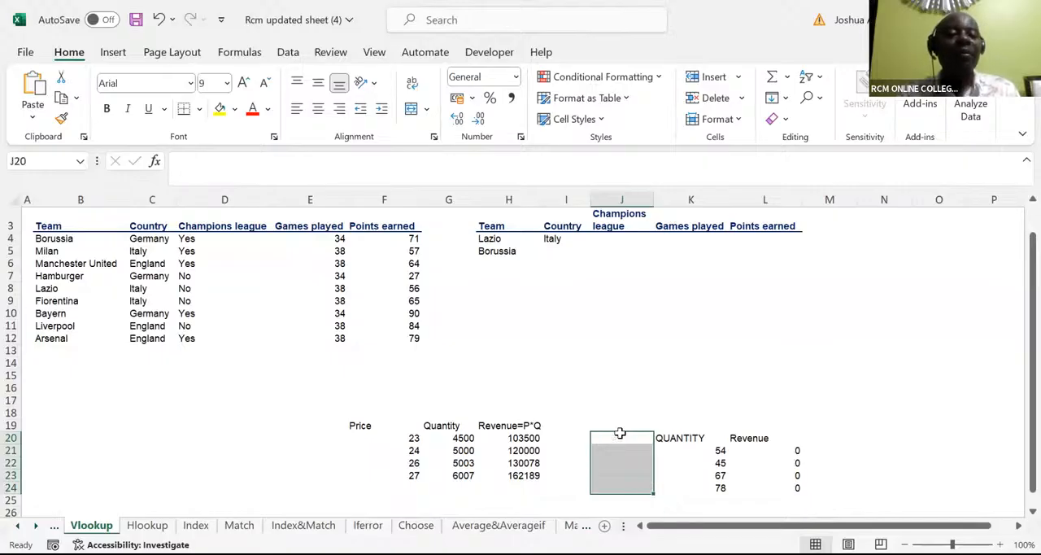
# Step: Add the label "Price" in K19 above the QUANTITY header and enter the single price 10 in L19
pyautogui.click(671, 420)
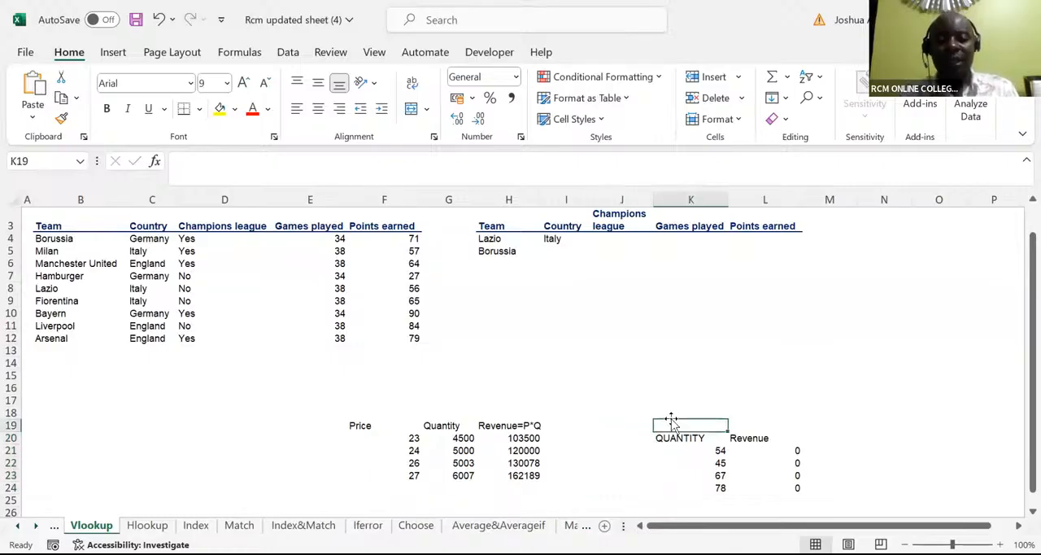
pyautogui.write('Price')
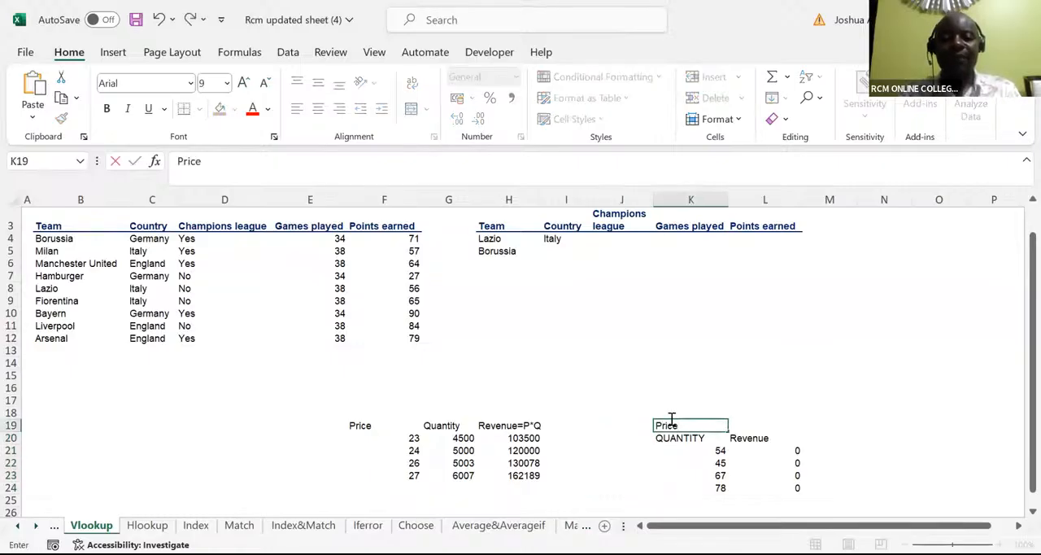
pyautogui.press('Tab')
pyautogui.write('1')
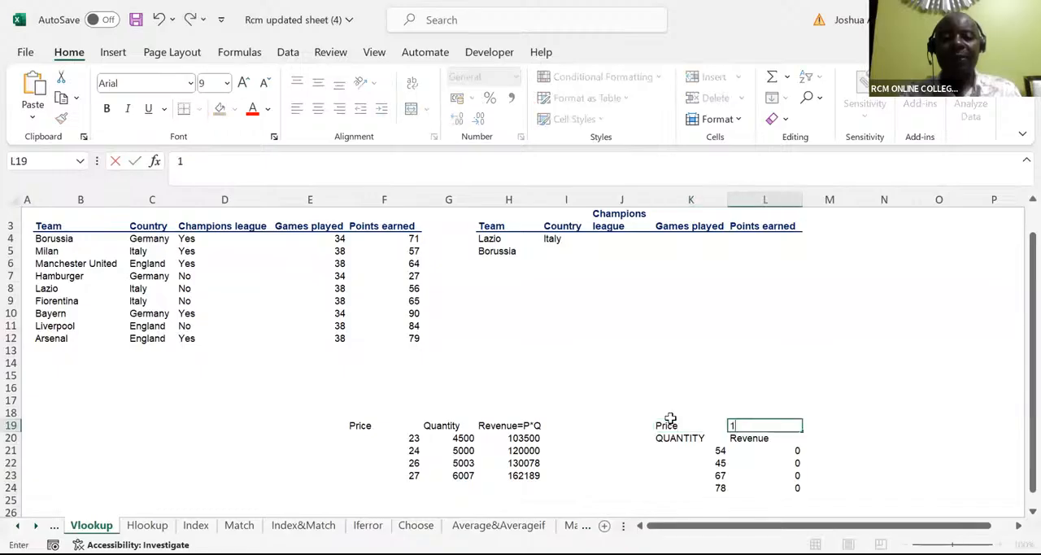
pyautogui.write('0')
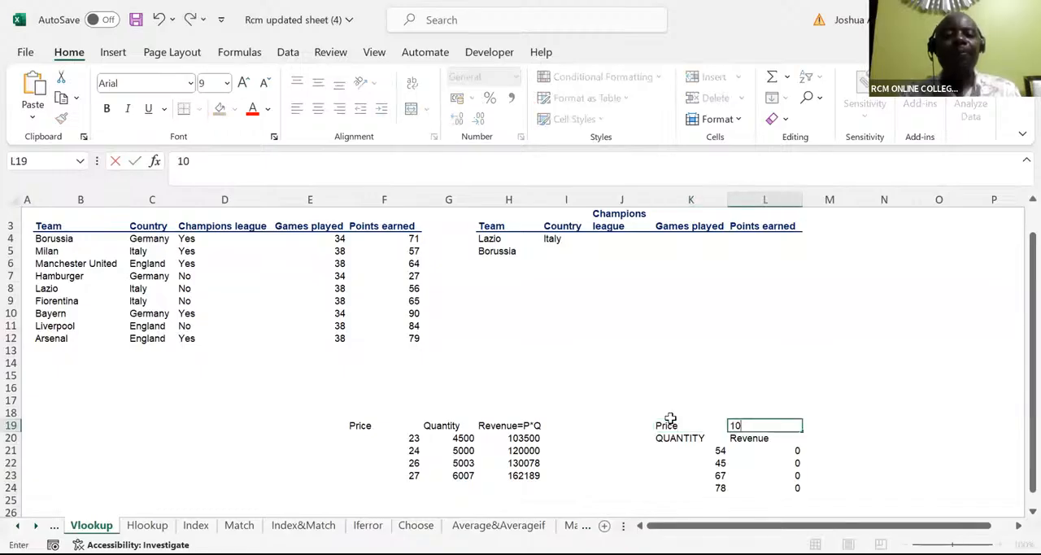
# Step: Try calculating revenue in L21 with the relative formula =L19*K21 filled down to L24, and undo the fill
pyautogui.click(755, 449)
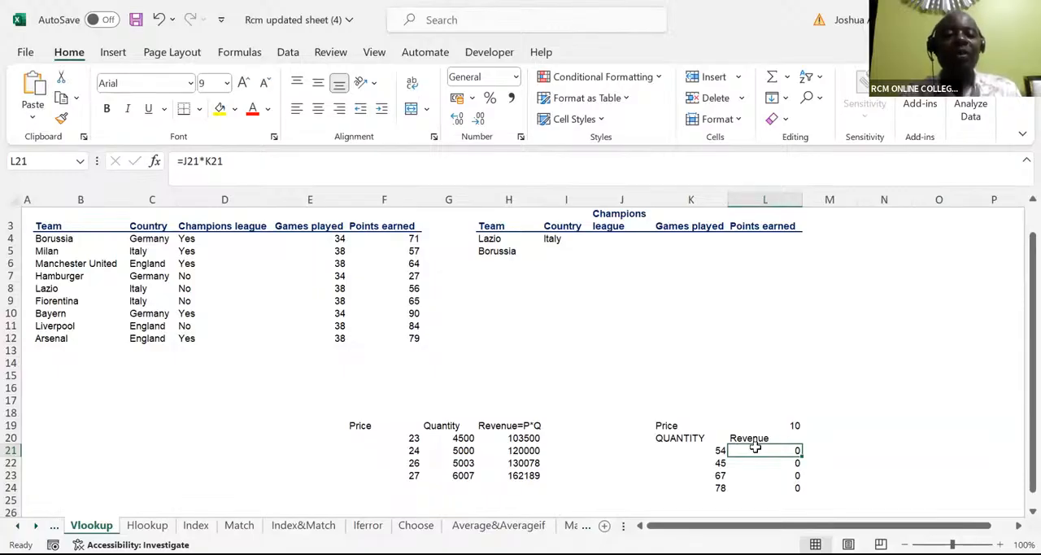
pyautogui.write('=')
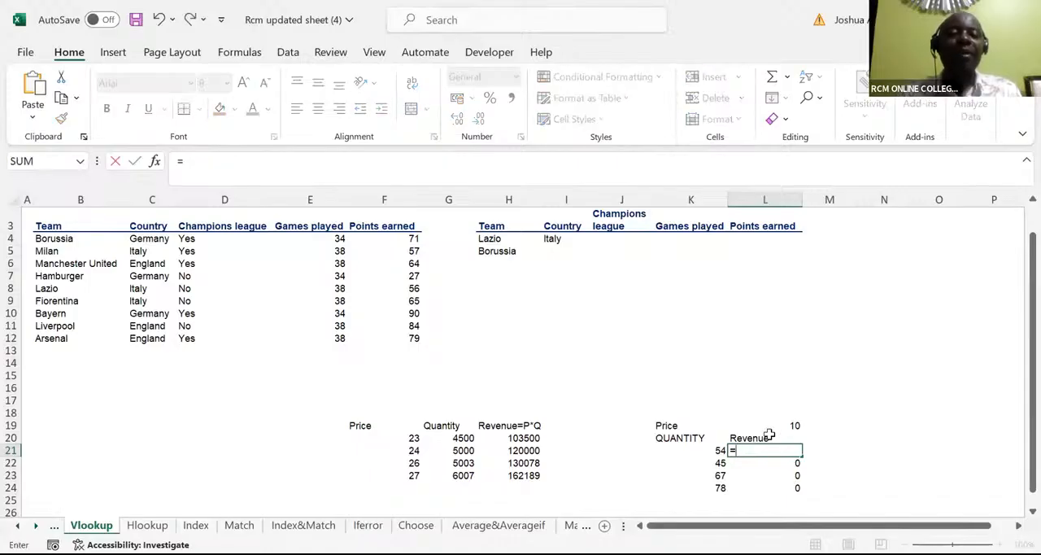
pyautogui.click(796, 423)
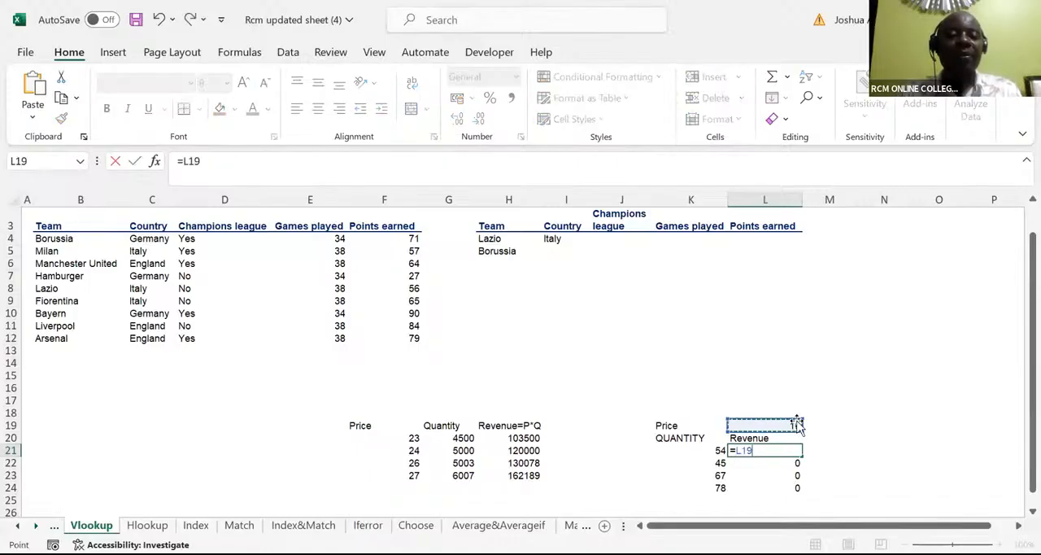
pyautogui.write('*')
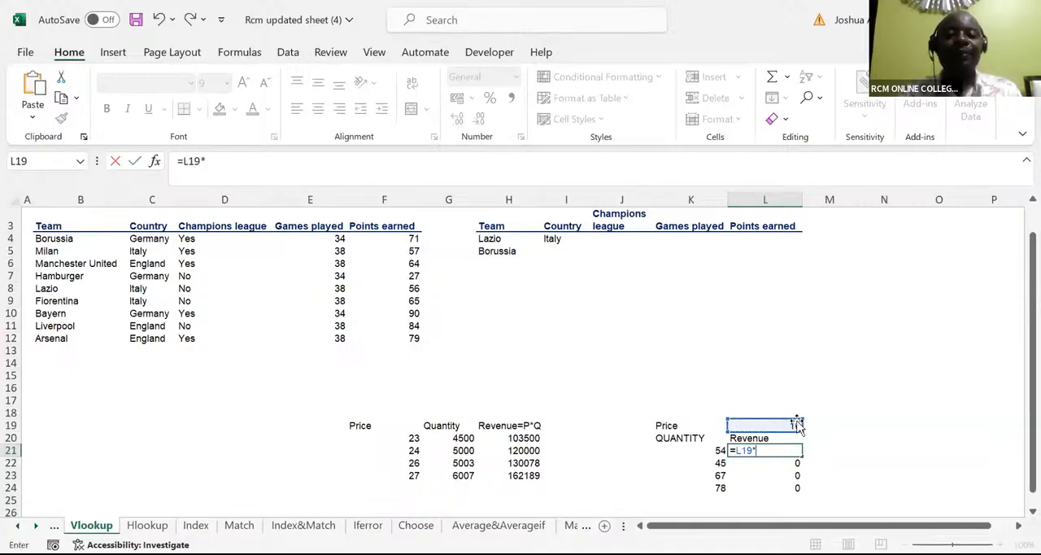
pyautogui.click(713, 449)
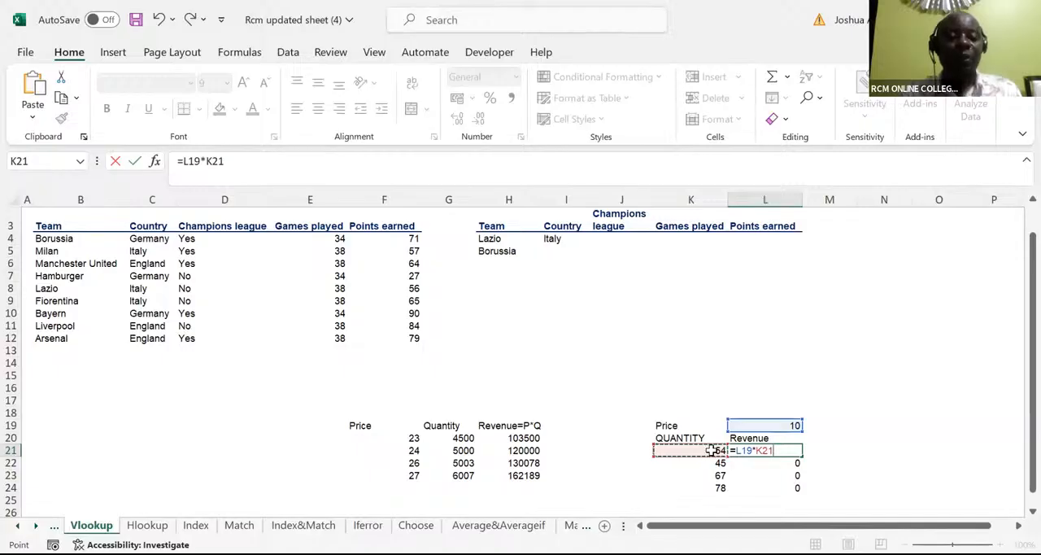
pyautogui.hotkey('ctrl', 'Return')
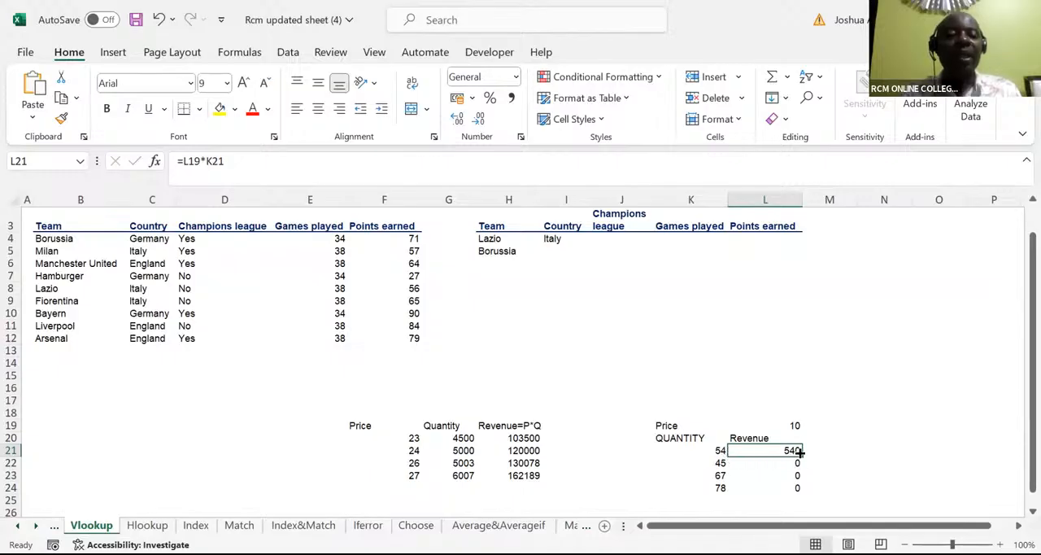
pyautogui.moveTo(801, 453); pyautogui.dragTo(800, 489)
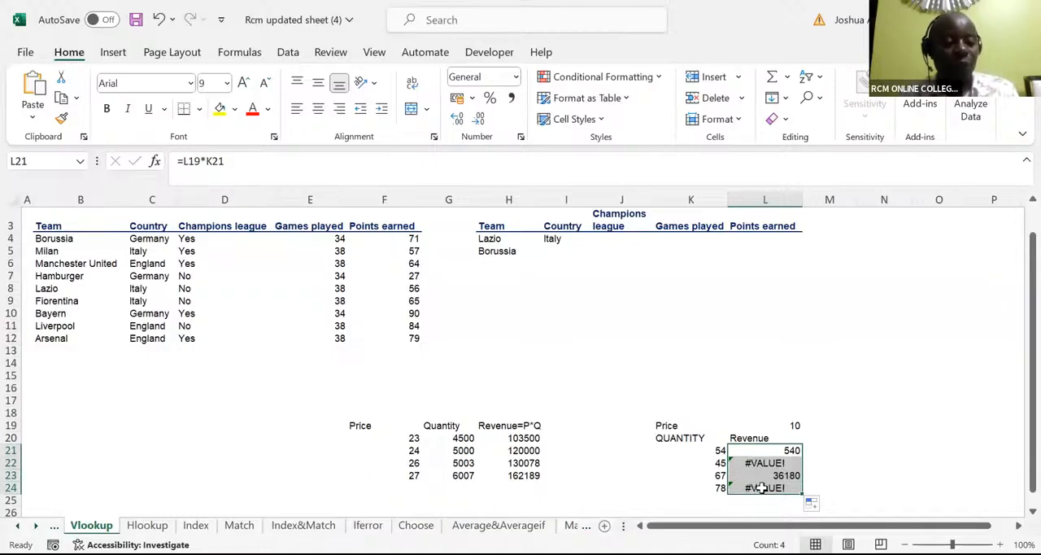
pyautogui.hotkey('ctrl', 'z')
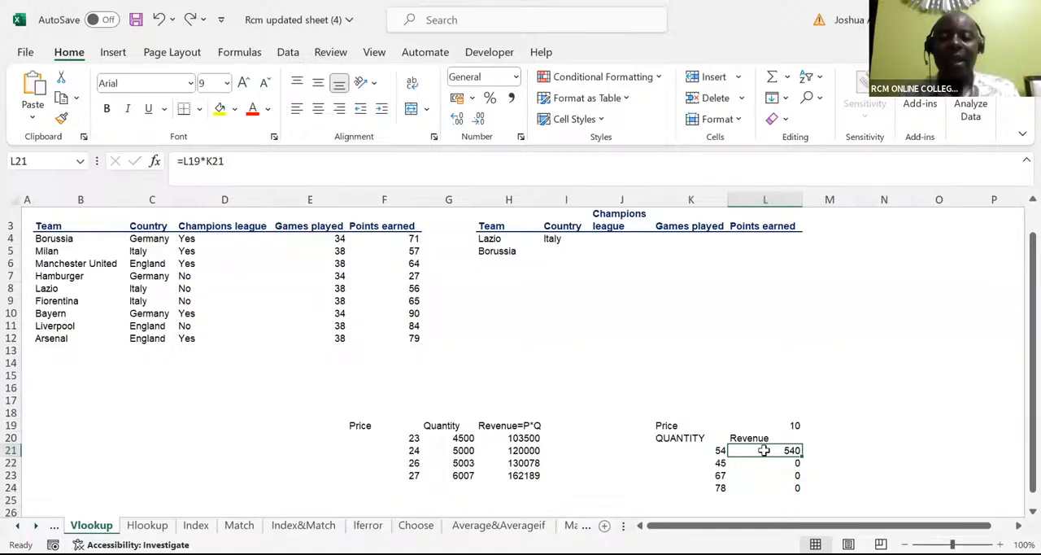
# Step: Calculate revenue in L21 with the absolute price reference, =$L$19*K21, and fill the formula down to L24
pyautogui.write('=')
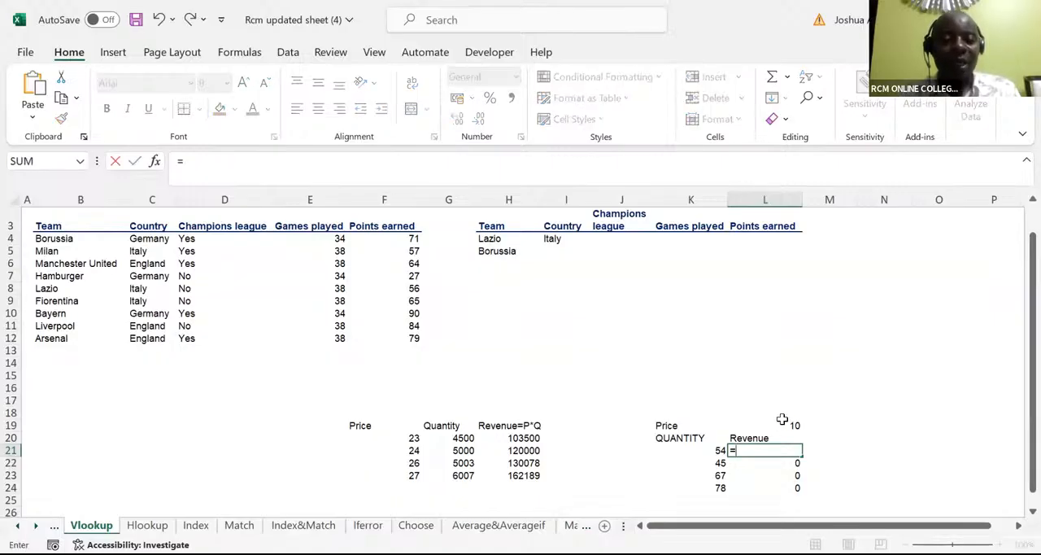
pyautogui.click(782, 422)
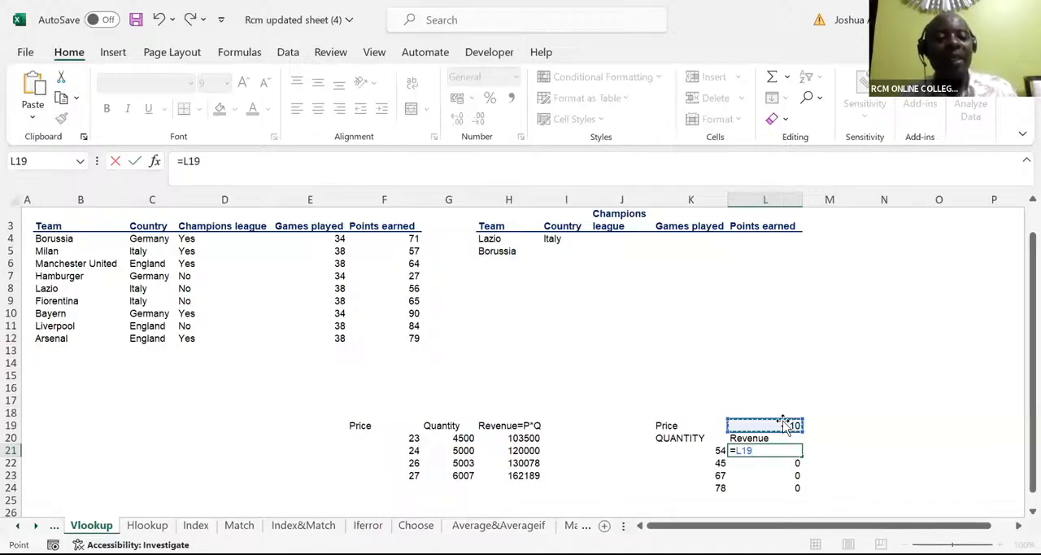
pyautogui.press('F4')
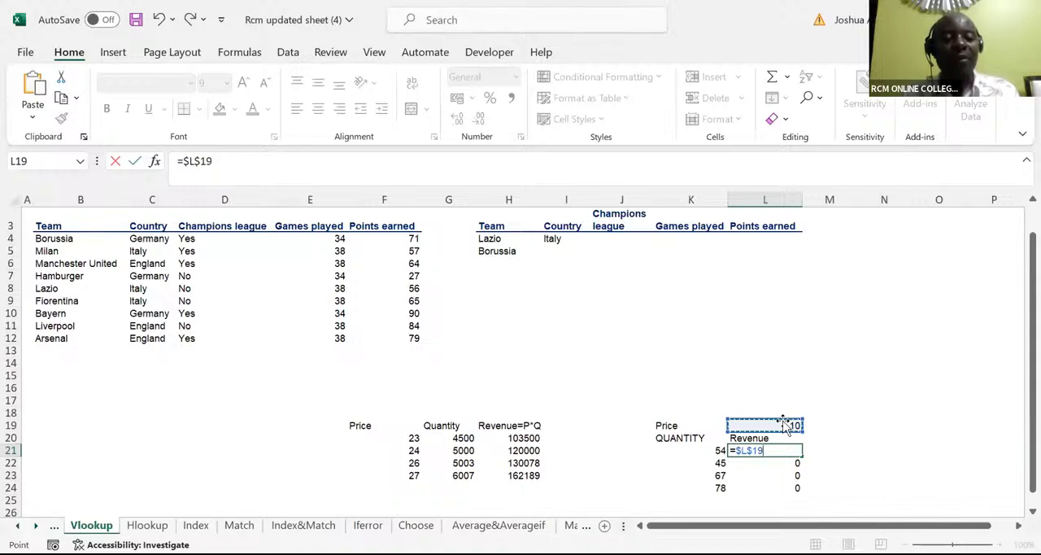
pyautogui.write('*')
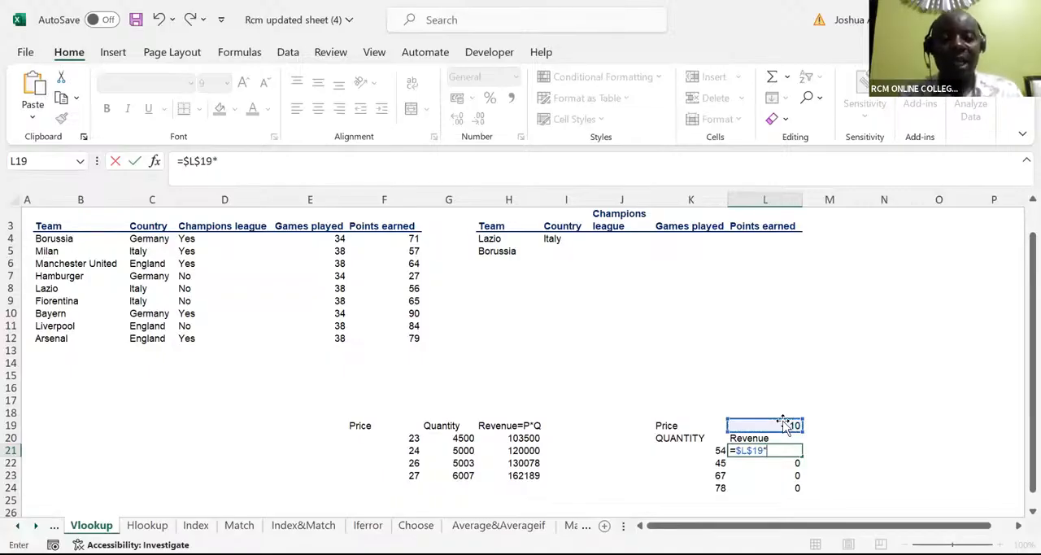
pyautogui.click(704, 451)
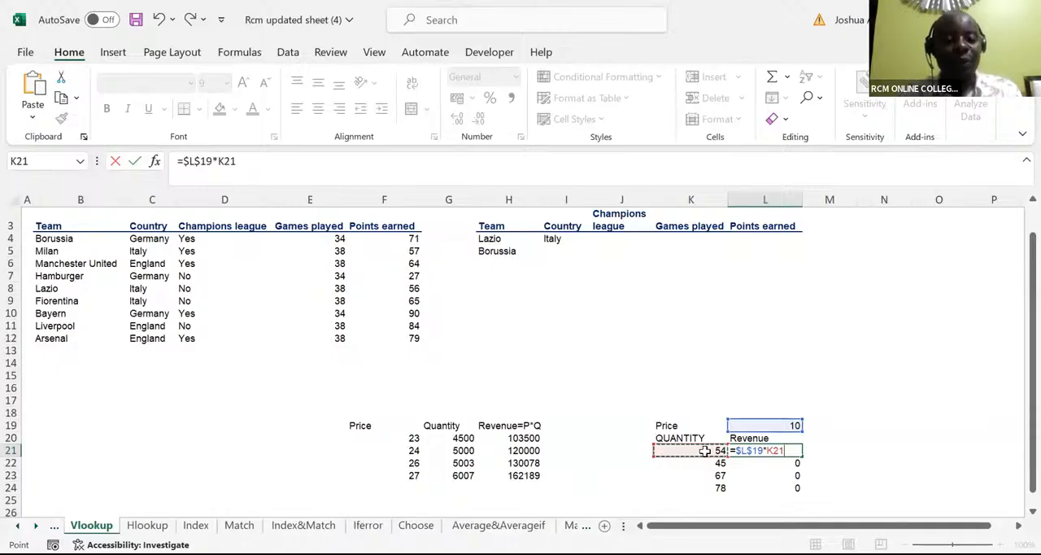
pyautogui.hotkey('ctrl', 'Return')
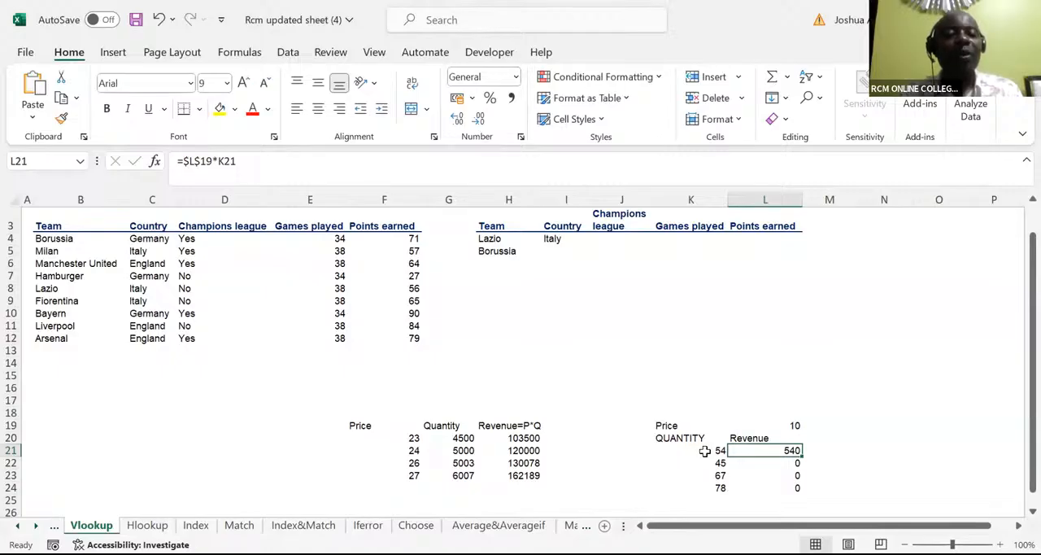
pyautogui.doubleClick(801, 455)
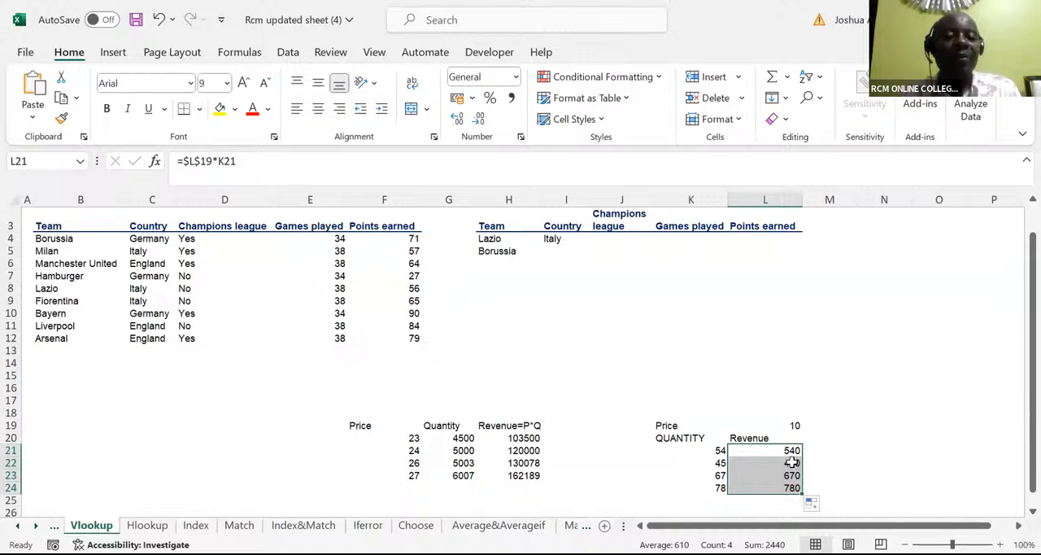
# Step: Inspect the cell references used by the filled revenue formulas in L22 and L23
pyautogui.click(792, 462)
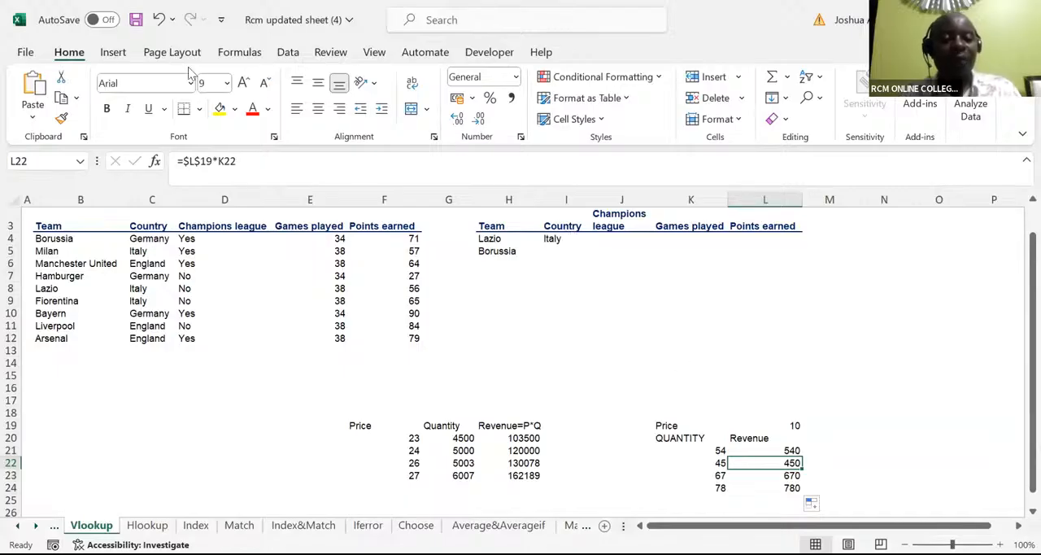
pyautogui.press('F2')
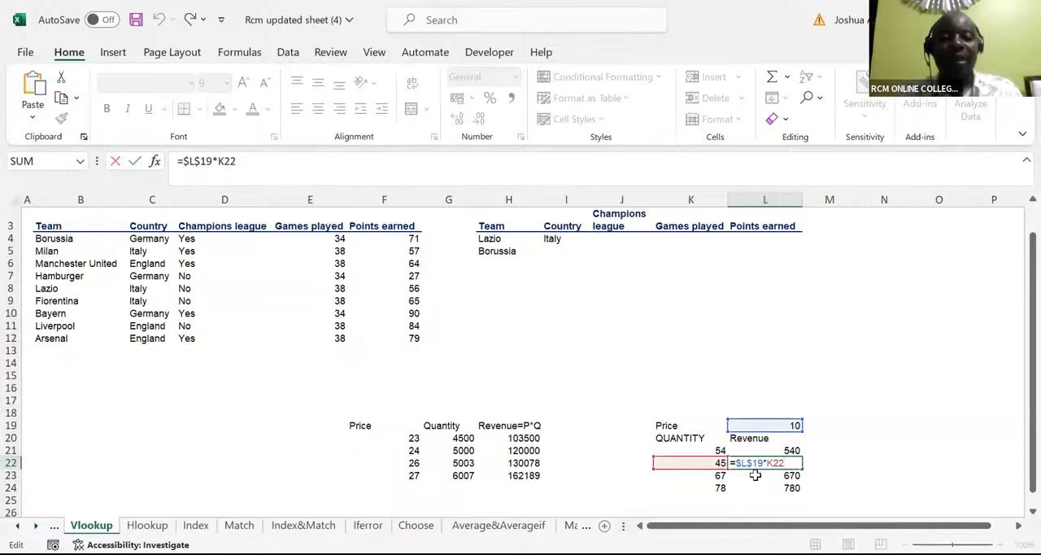
pyautogui.hotkey('ctrl', 'Return')
pyautogui.click(758, 477)
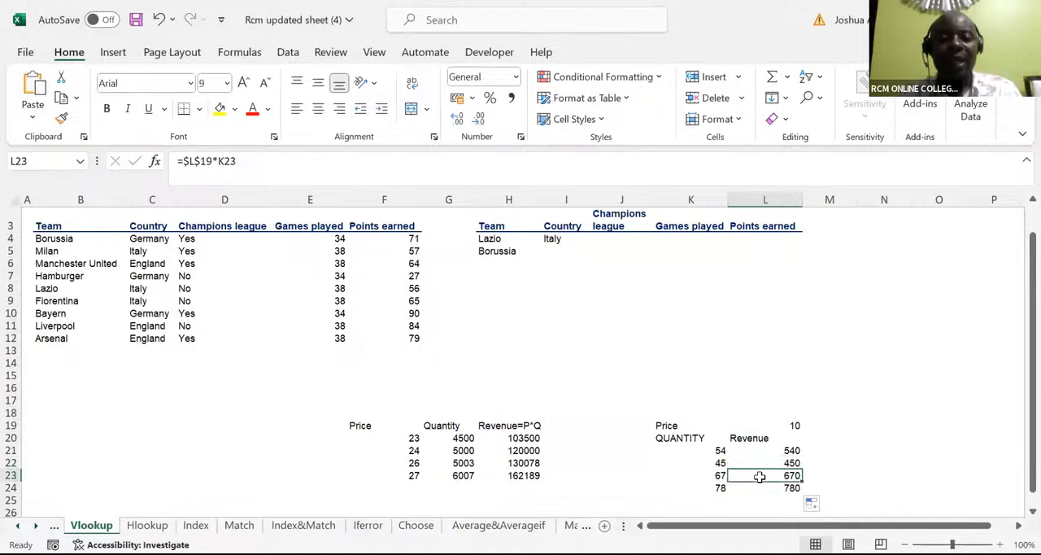
pyautogui.doubleClick(758, 477)
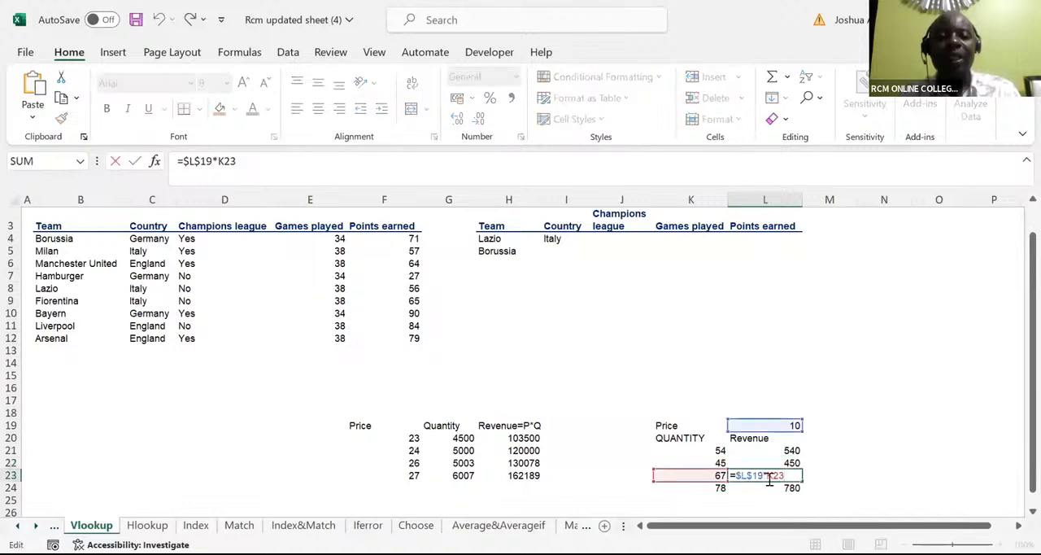
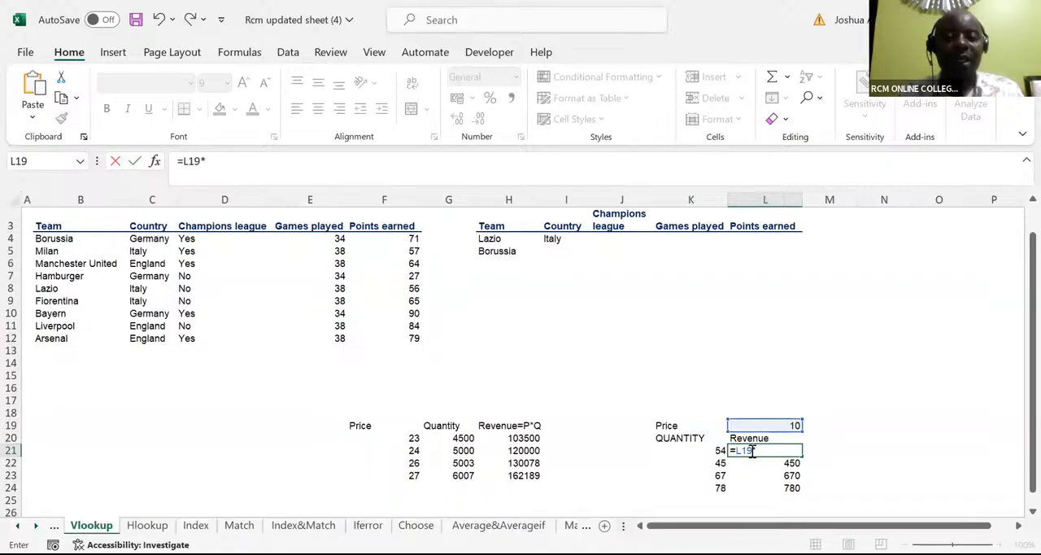
# Step: Complete the revenue formula in L21 with relative references as =L19*K21
pyautogui.click(716, 449)
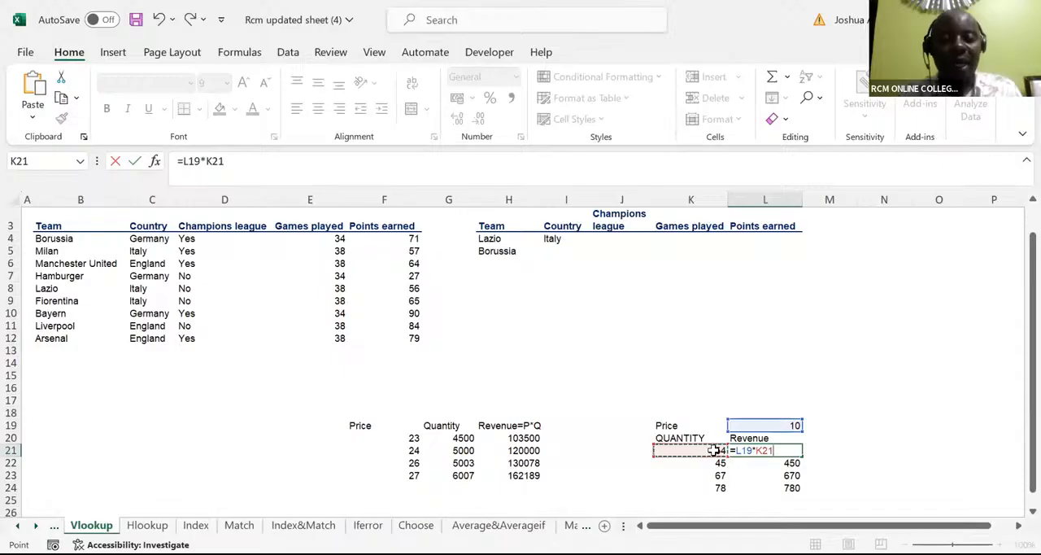
pyautogui.hotkey('ctrl', 'Return')
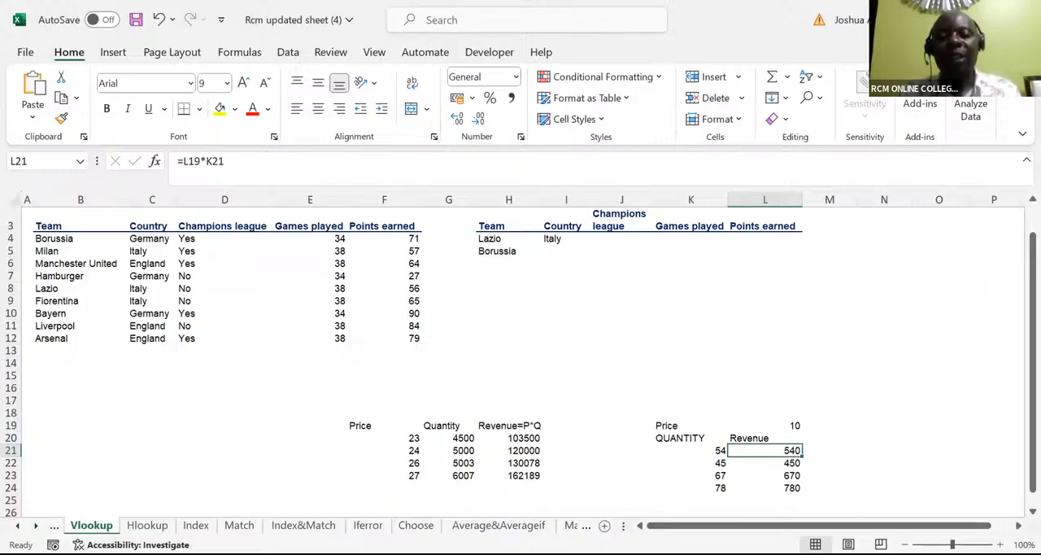
# Step: Enter 1 in R11 and 2 in S11, and extend the number series across row 11 to 9 in Z11
pyautogui.hscroll(6, 510, 360)
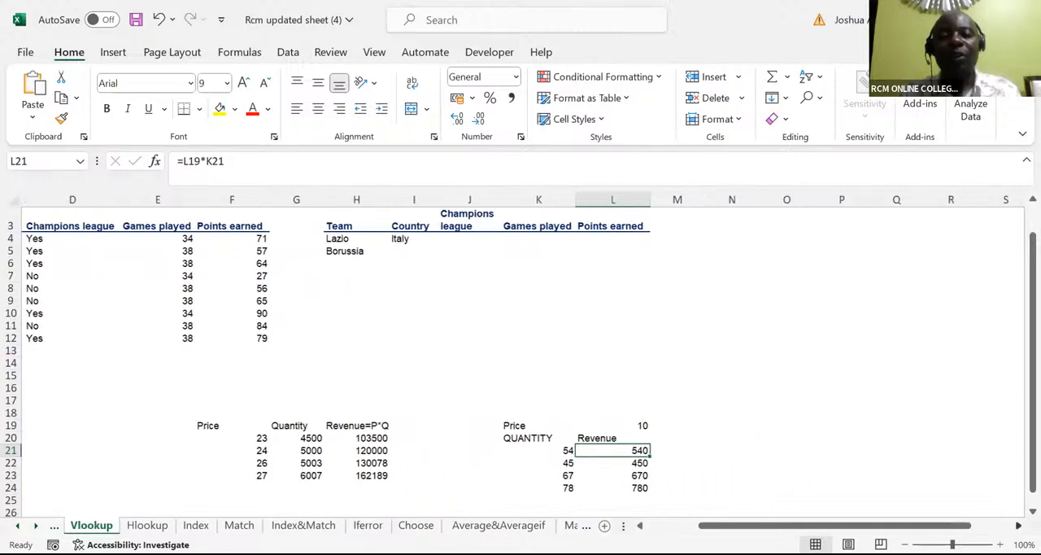
pyautogui.hscroll(2, 573, 327)
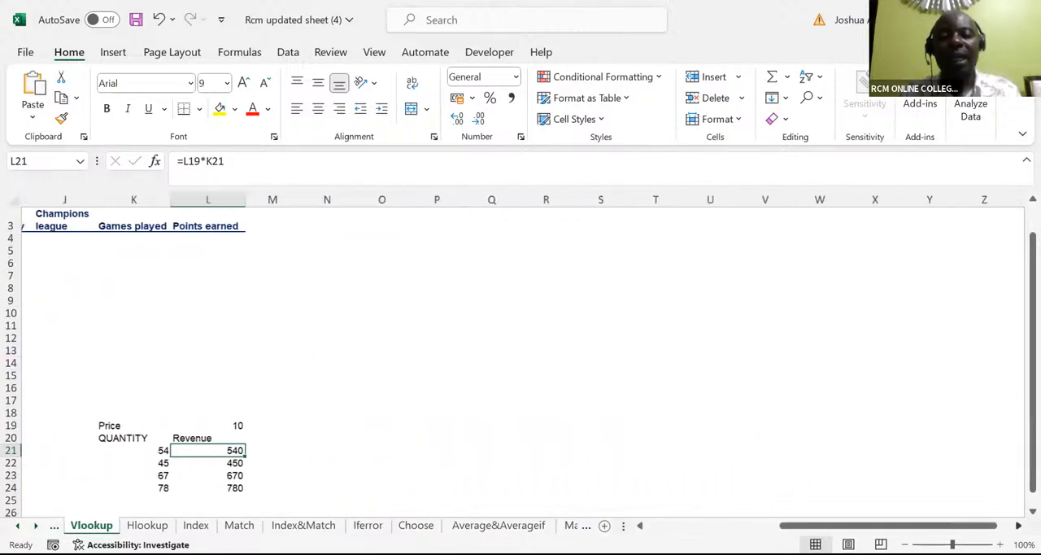
pyautogui.click(555, 324)
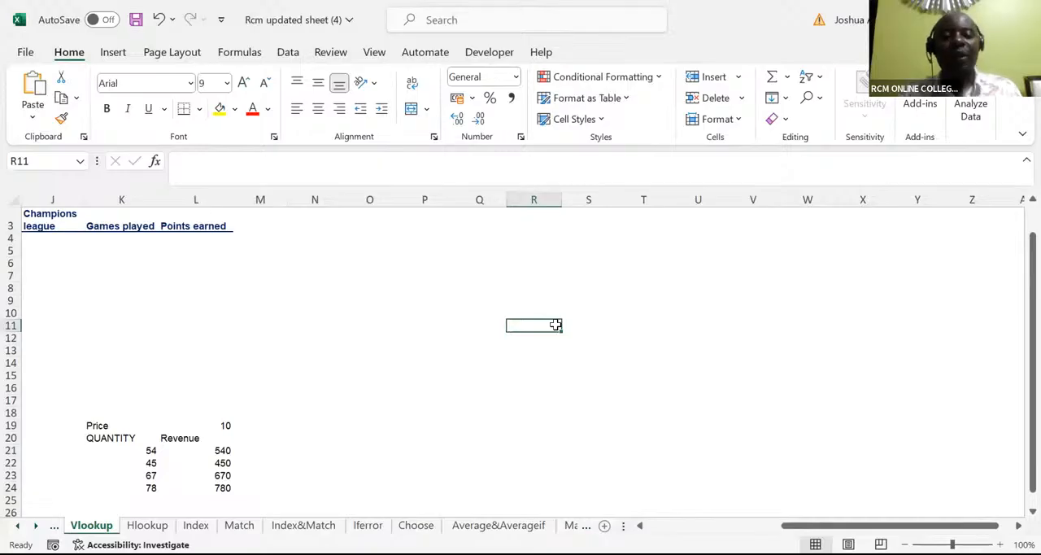
pyautogui.write('1')
pyautogui.press('Tab')
pyautogui.write('2')
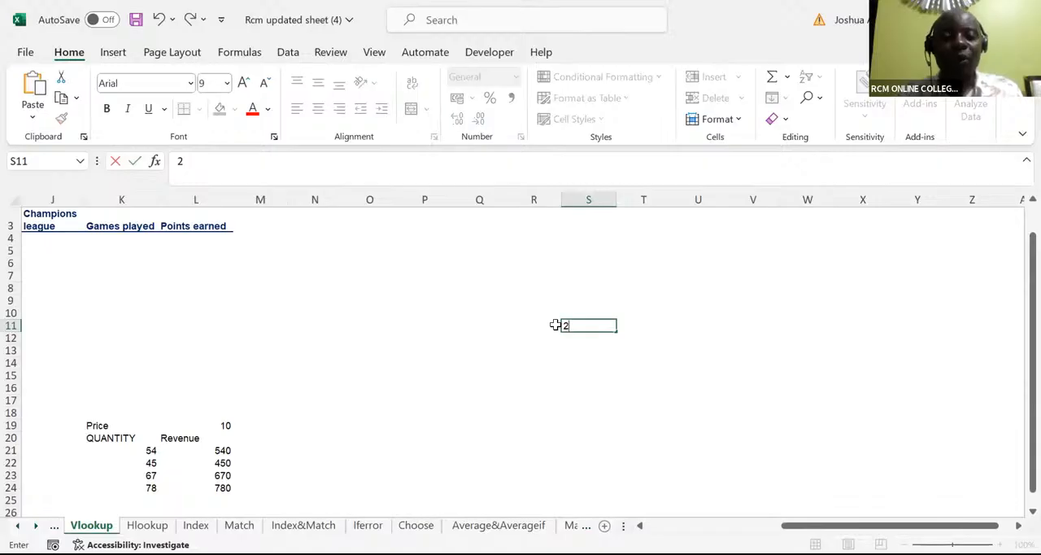
pyautogui.click(553, 325)
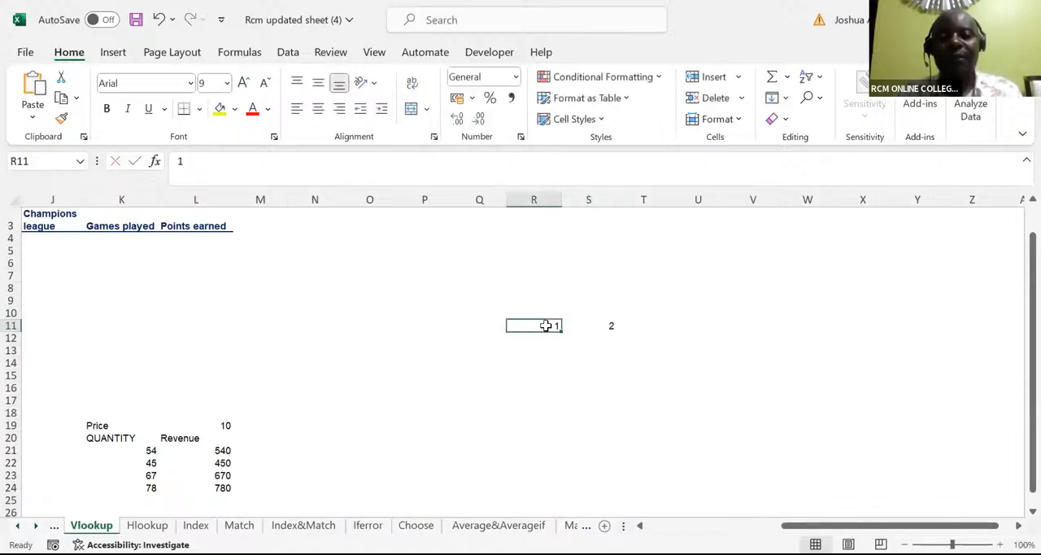
pyautogui.moveTo(547, 325); pyautogui.dragTo(581, 322)
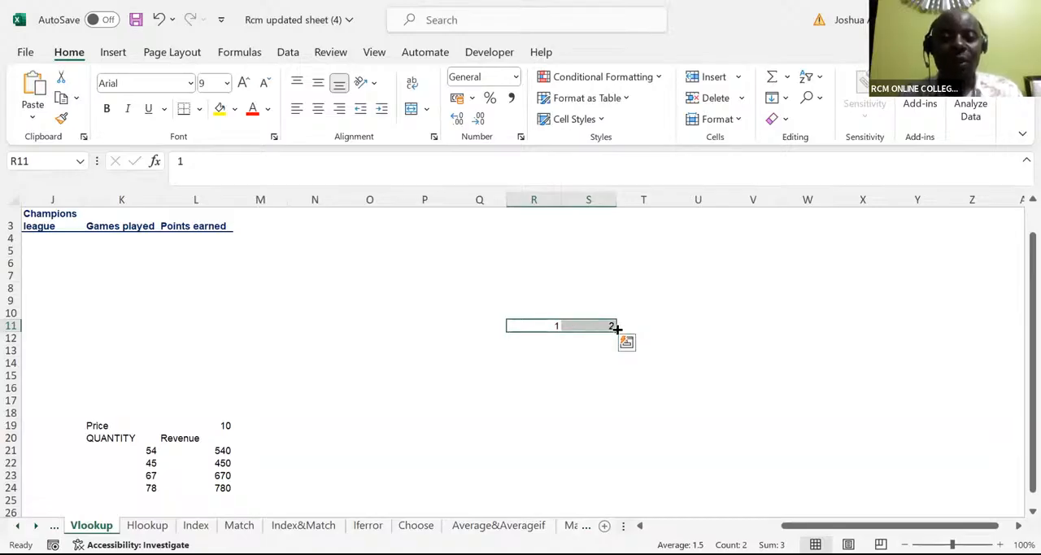
pyautogui.moveTo(616, 328); pyautogui.dragTo(978, 332)
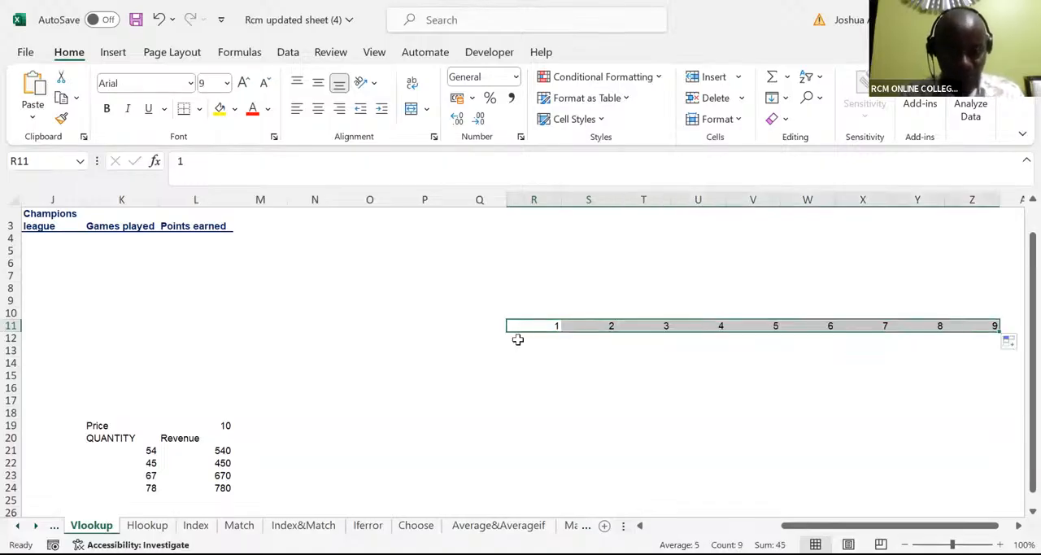
# Step: Enter 1 in Q12 and 2 in Q13, and extend the number series down column Q to 9 in Q20
pyautogui.click(469, 336)
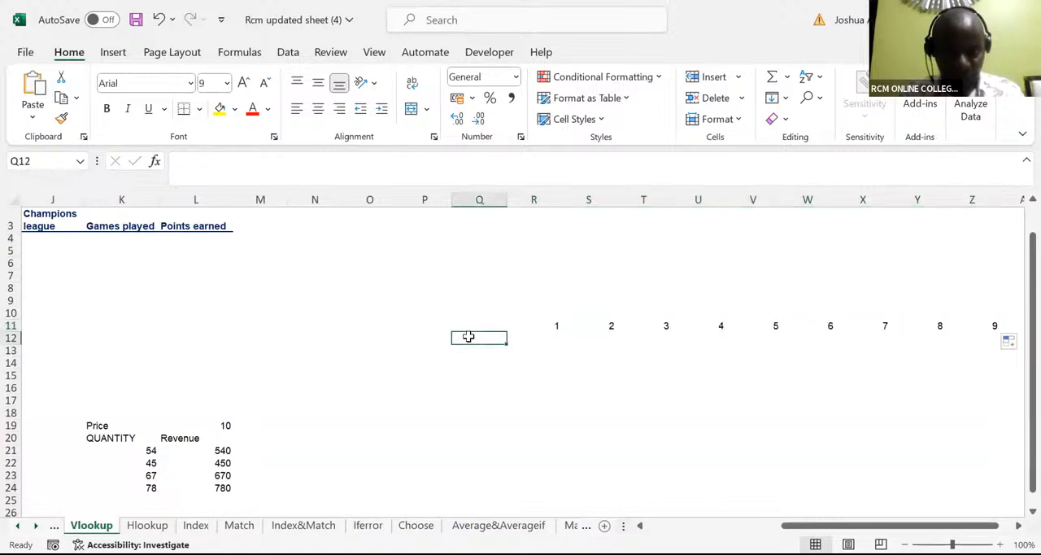
pyautogui.write('1')
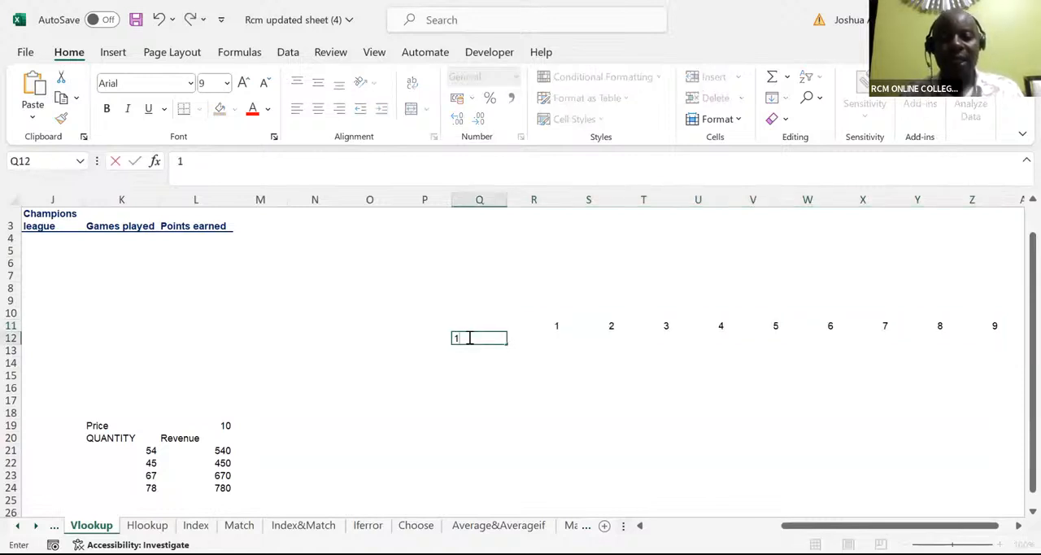
pyautogui.press('Return')
pyautogui.write('2')
pyautogui.click(469, 335)
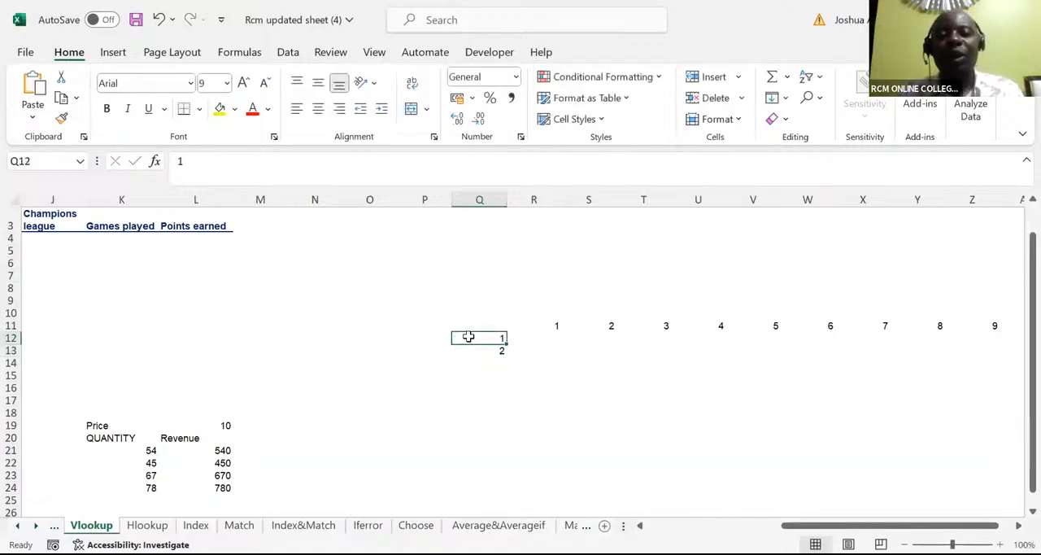
pyautogui.moveTo(468, 336); pyautogui.dragTo(473, 355)
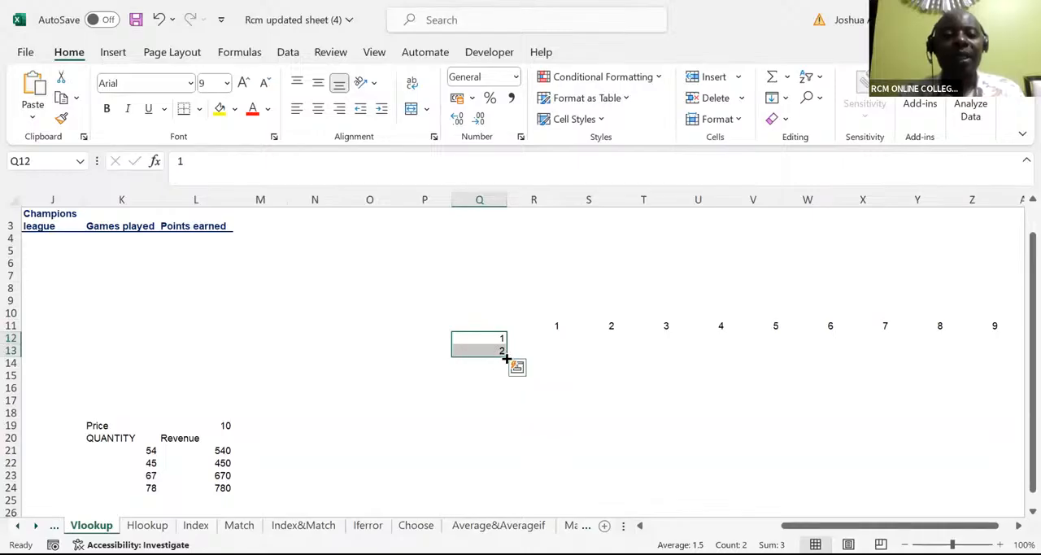
pyautogui.moveTo(504, 354); pyautogui.dragTo(513, 453)
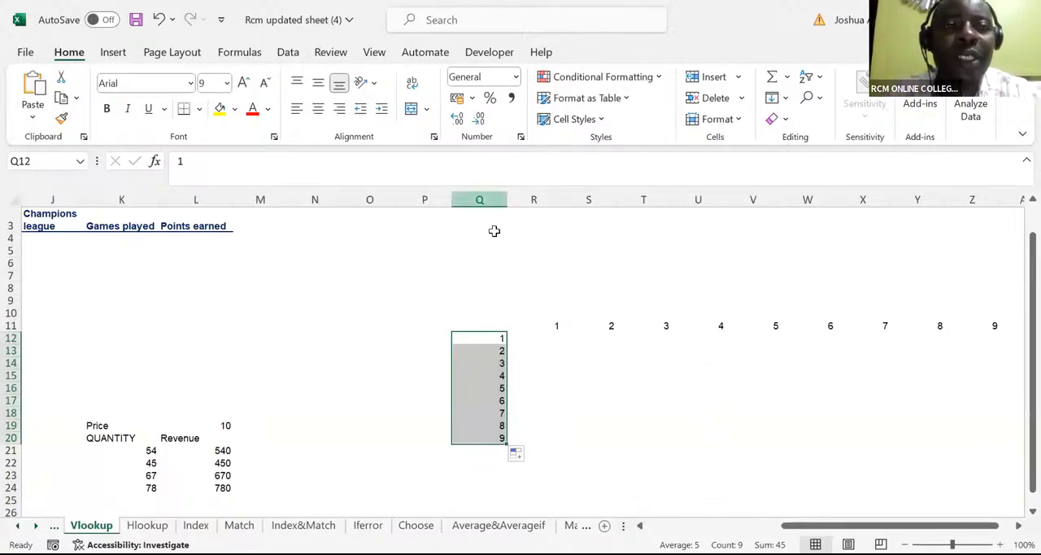
pyautogui.click(359, 94)
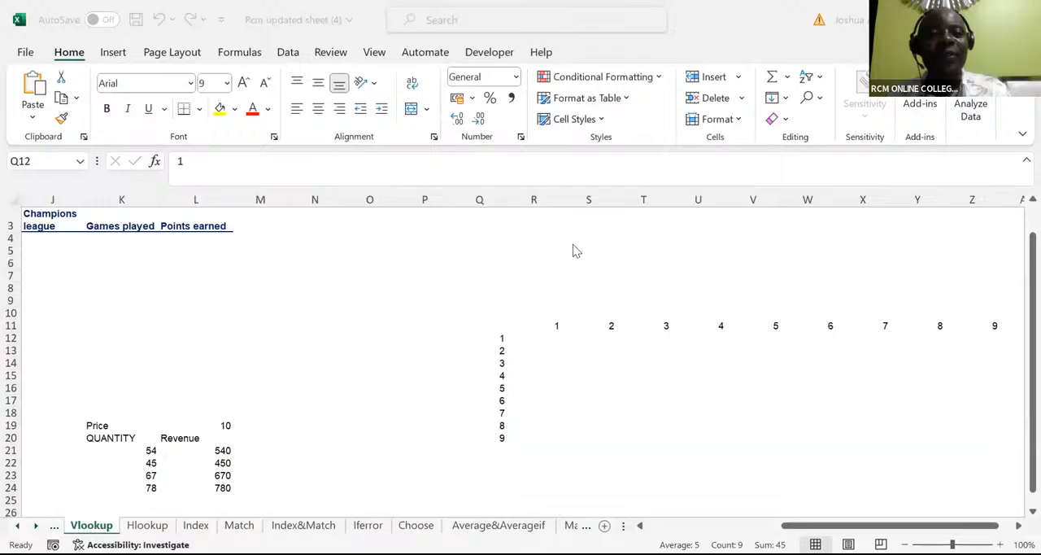
pyautogui.click(540, 330)
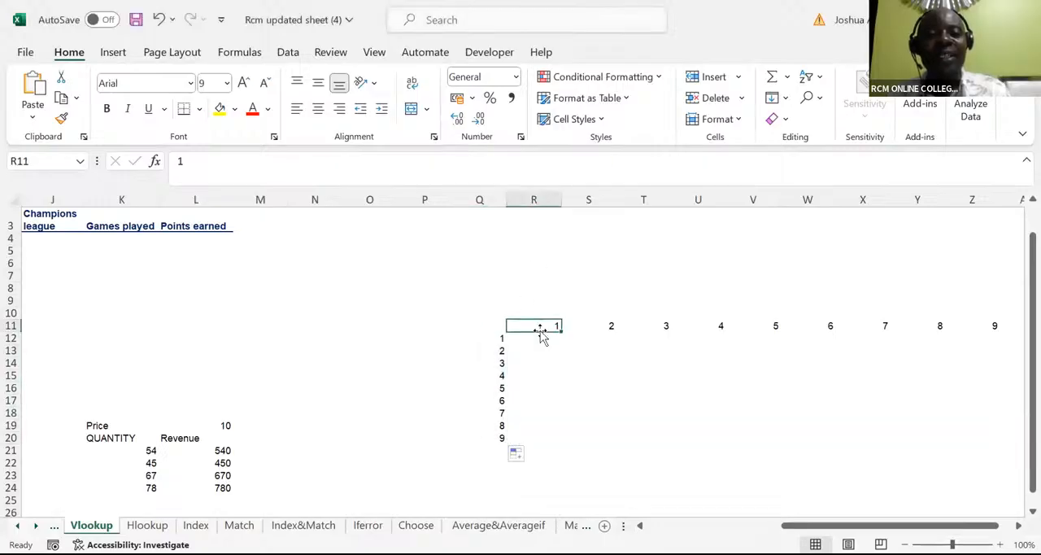
pyautogui.click(540, 338)
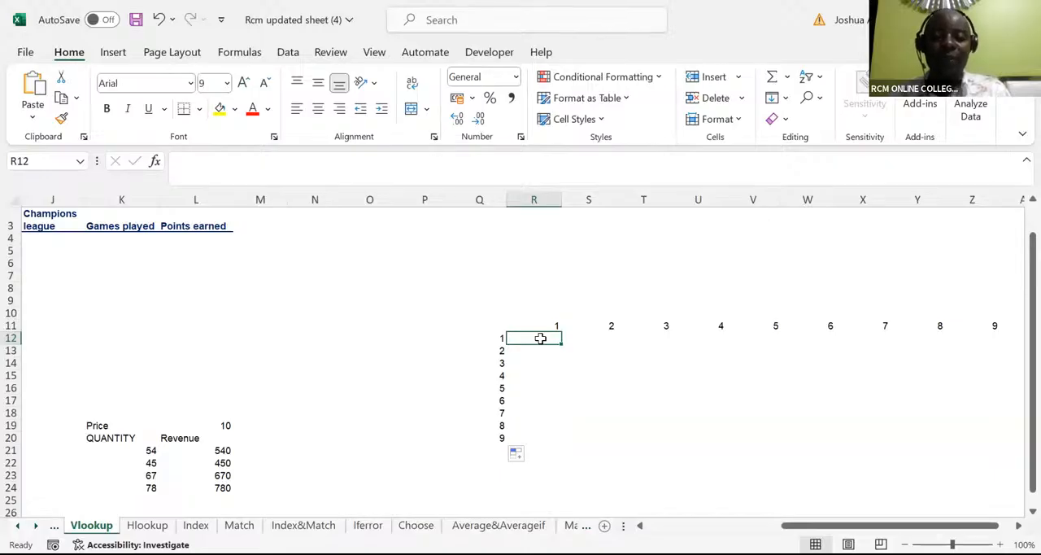
pyautogui.write('=')
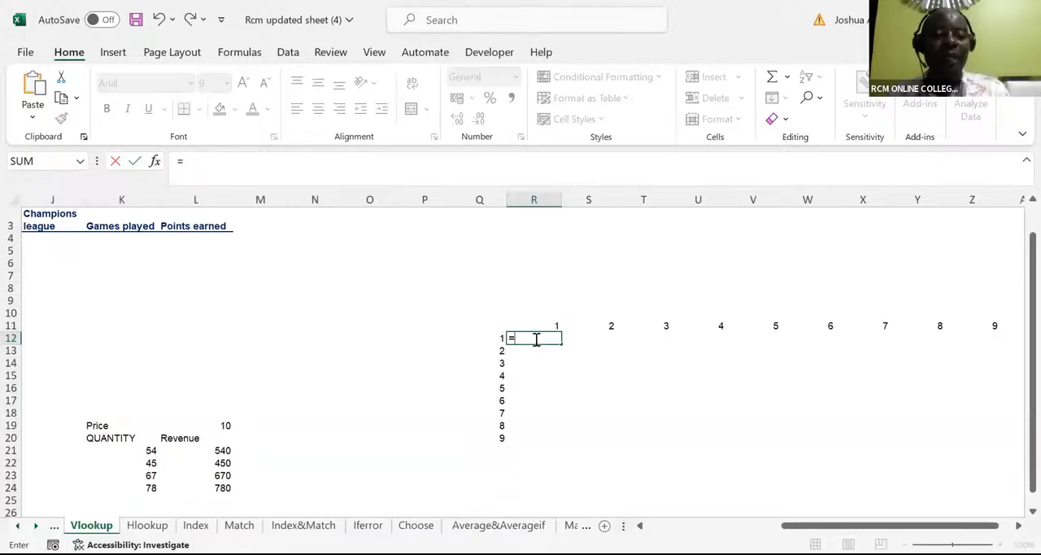
pyautogui.write('1')
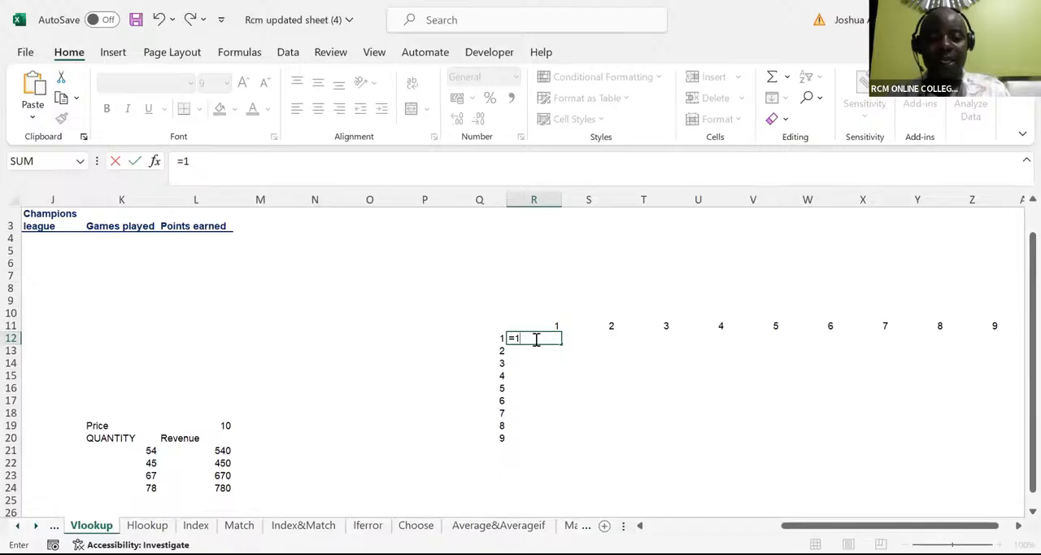
pyautogui.write('*')
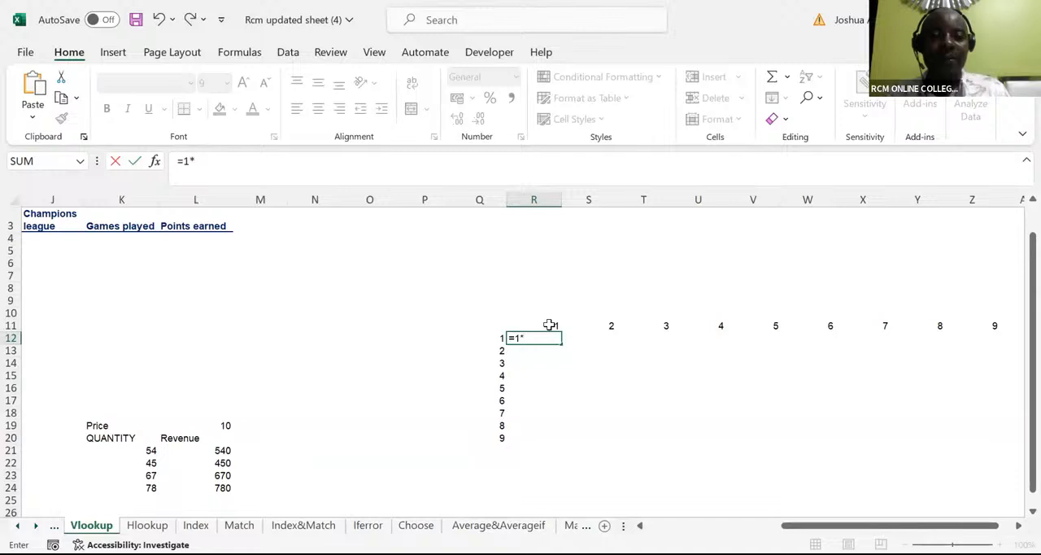
pyautogui.press('BackSpace')
pyautogui.press('BackSpace')
pyautogui.press('BackSpace')
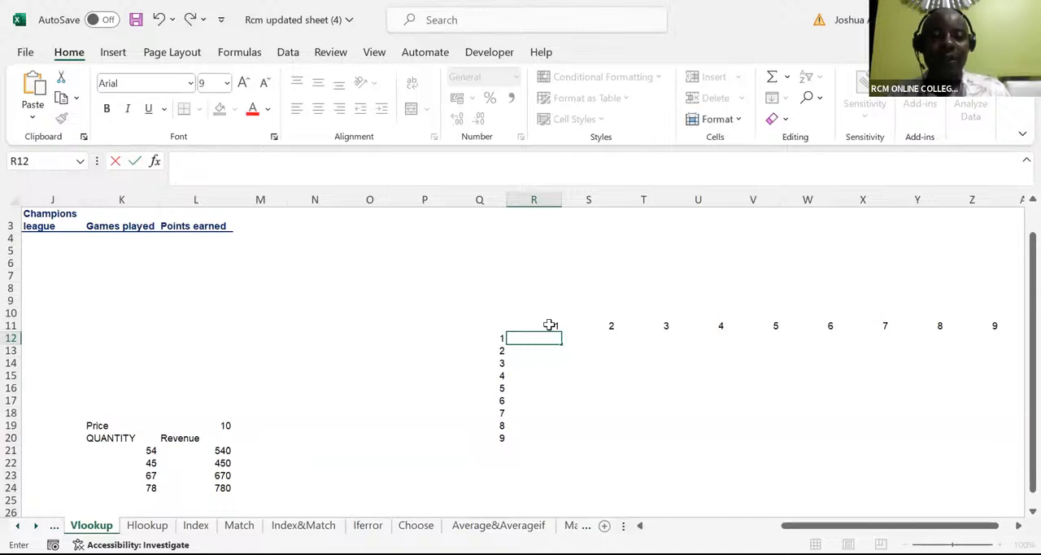
# Step: Try the relative multiplication formula =Q12*R11 in R12 and fill it down to R20
pyautogui.write('=')
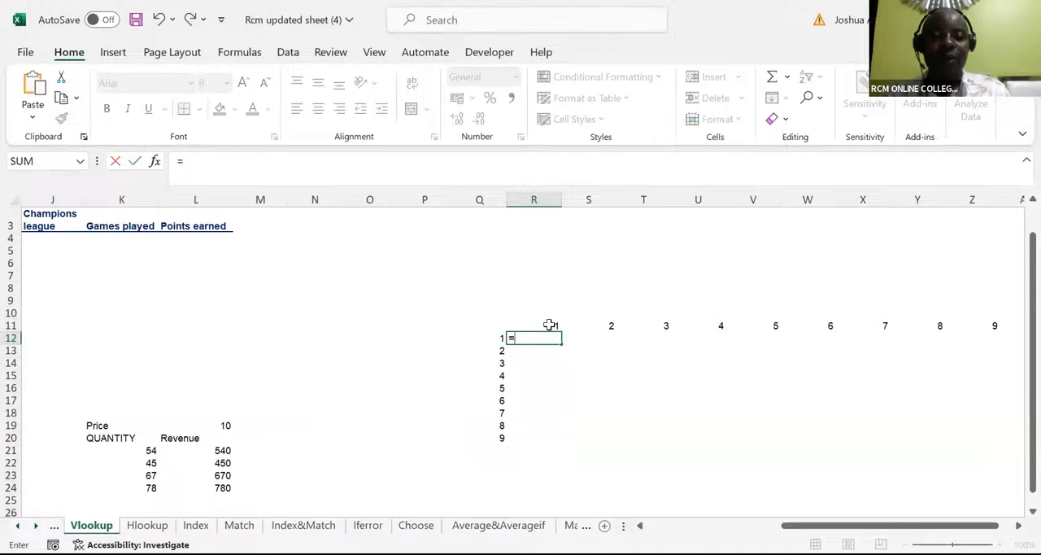
pyautogui.click(500, 338)
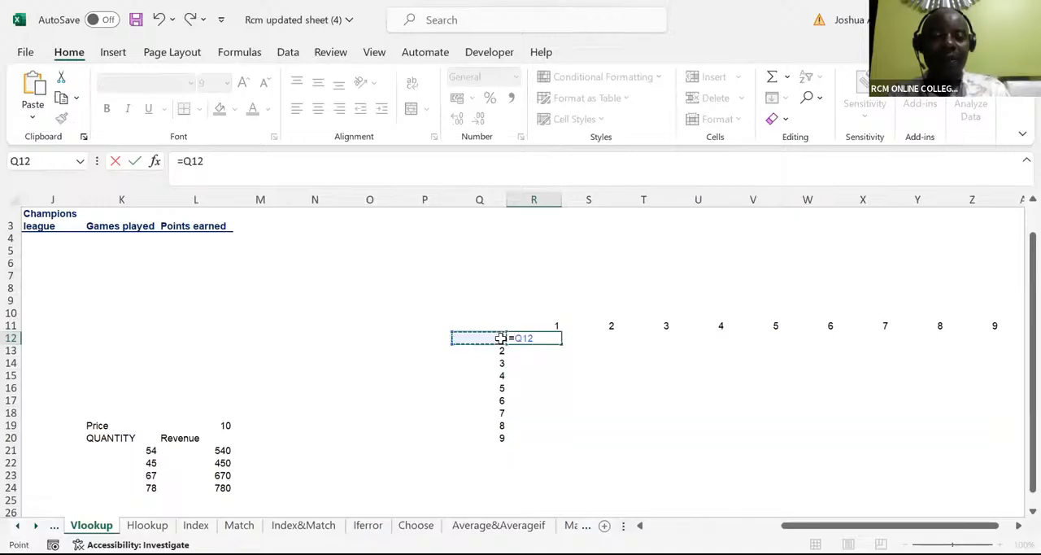
pyautogui.write('*')
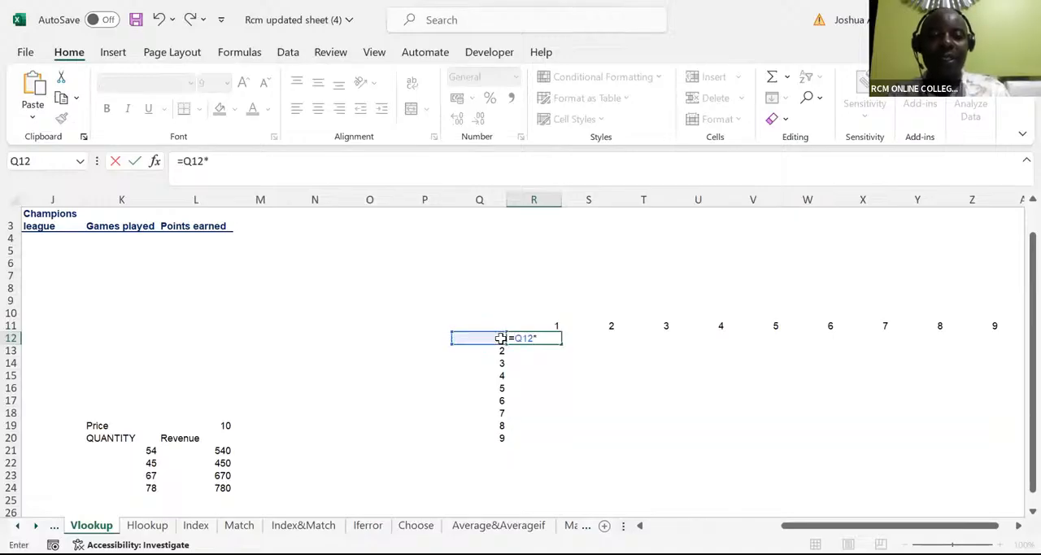
pyautogui.click(545, 325)
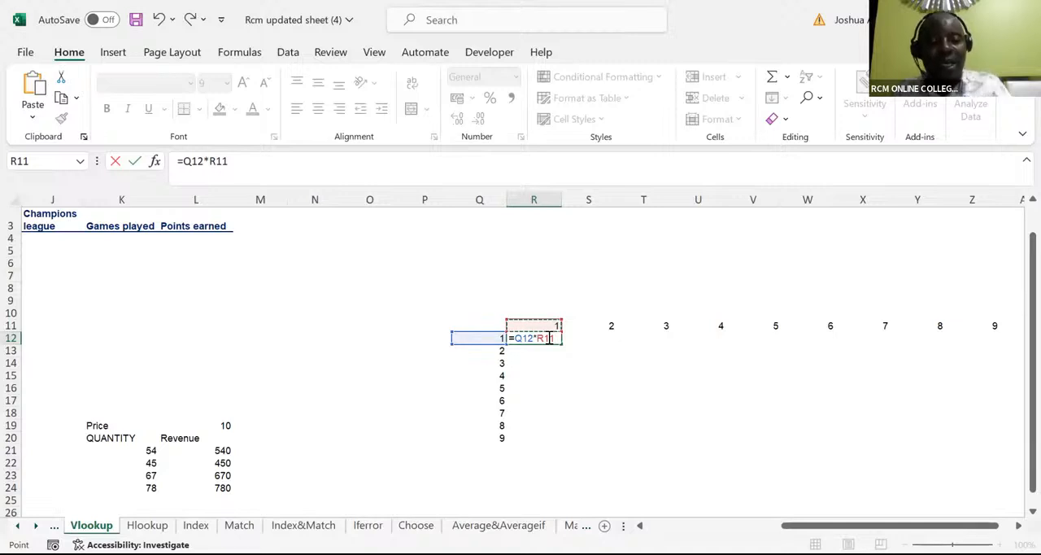
pyautogui.hotkey('ctrl', 'Return')
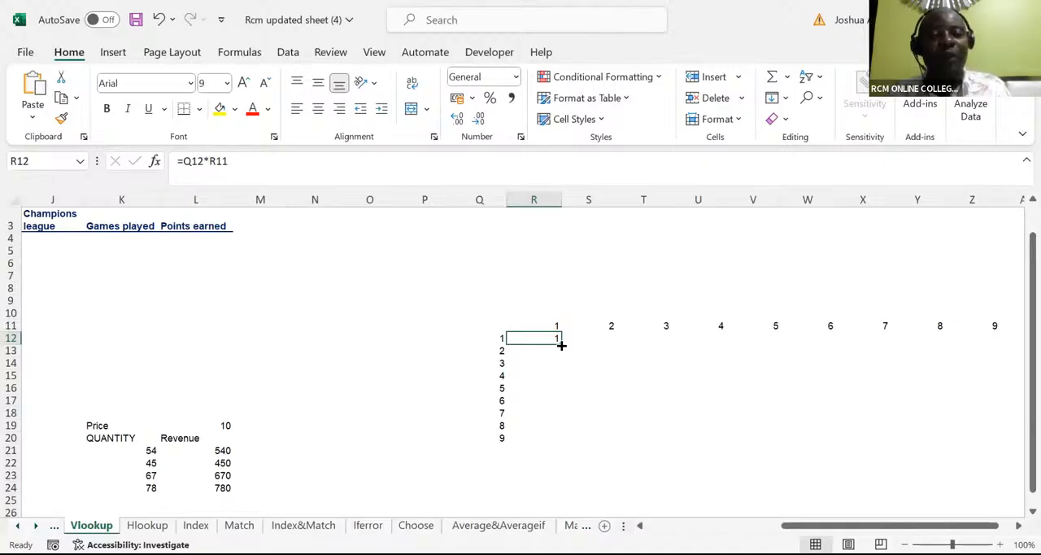
pyautogui.moveTo(561, 345); pyautogui.dragTo(569, 441)
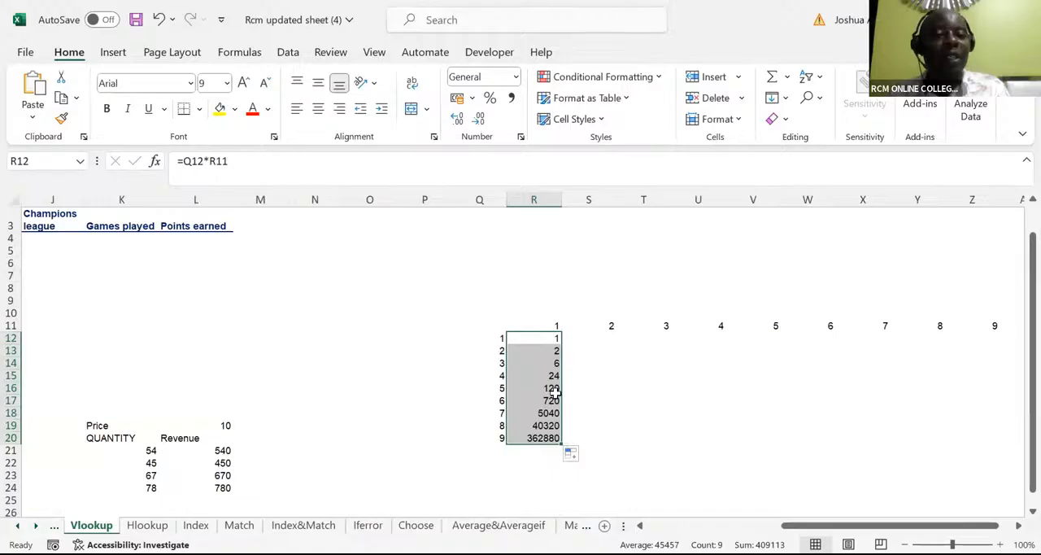
# Step: Inspect the cell references used by the filled multiplication formulas in R13 and R17
pyautogui.click(554, 350)
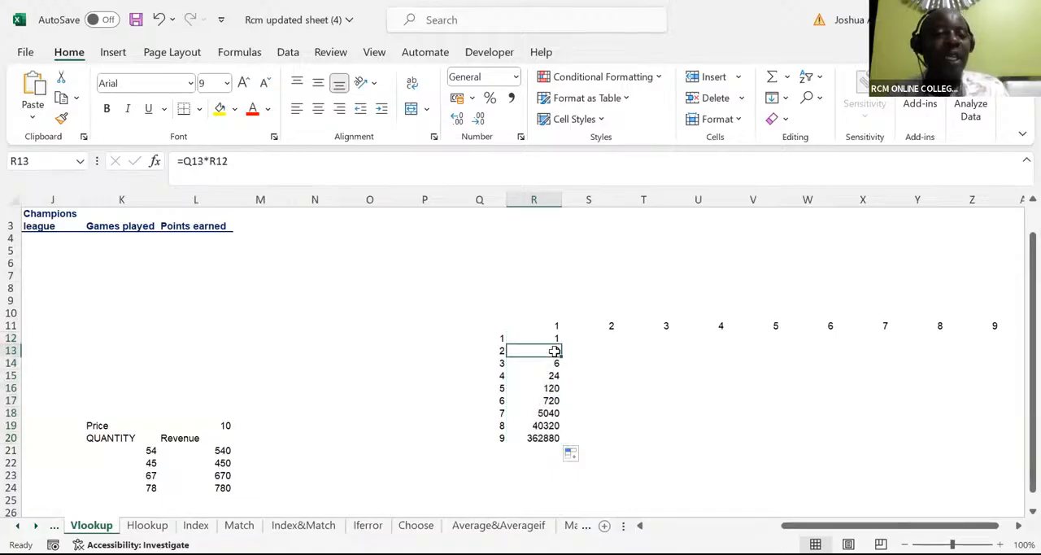
pyautogui.doubleClick(554, 350)
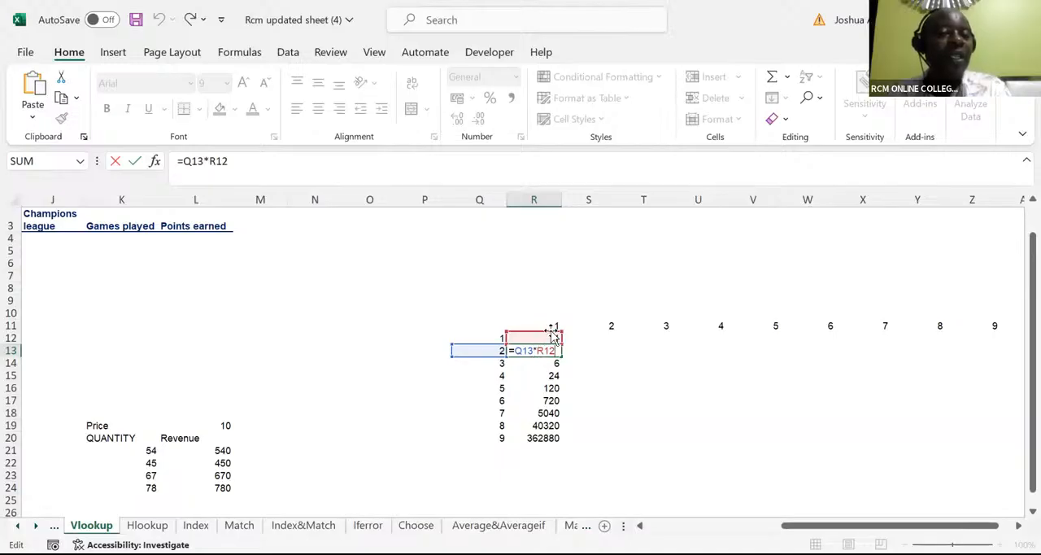
pyautogui.click(548, 400)
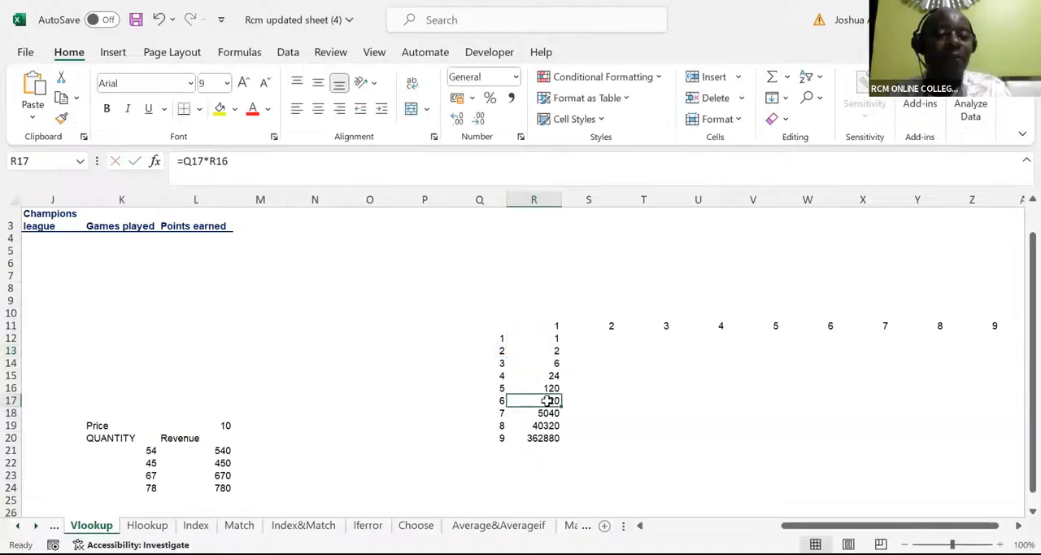
pyautogui.doubleClick(548, 400)
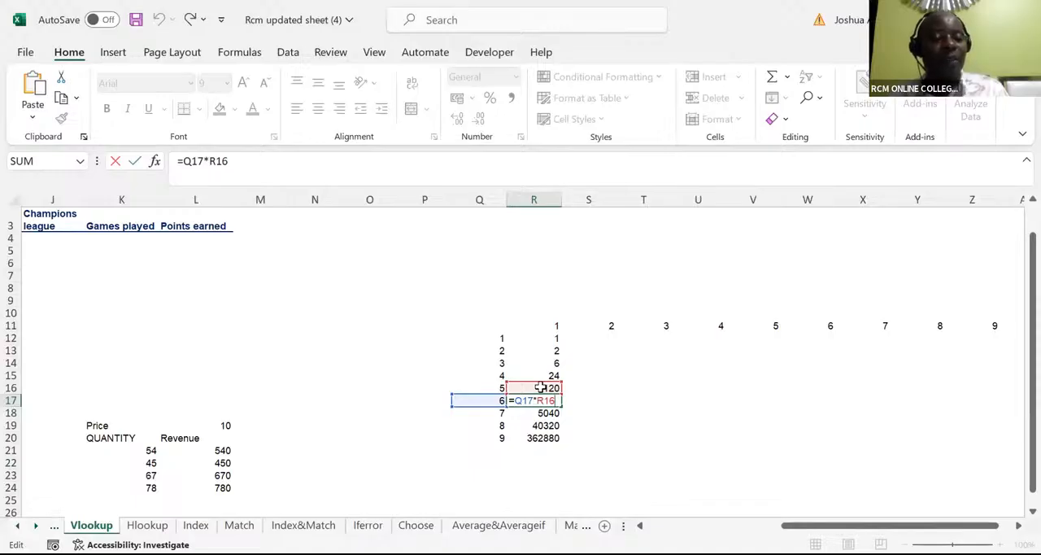
pyautogui.hotkey('ctrl', 'Return')
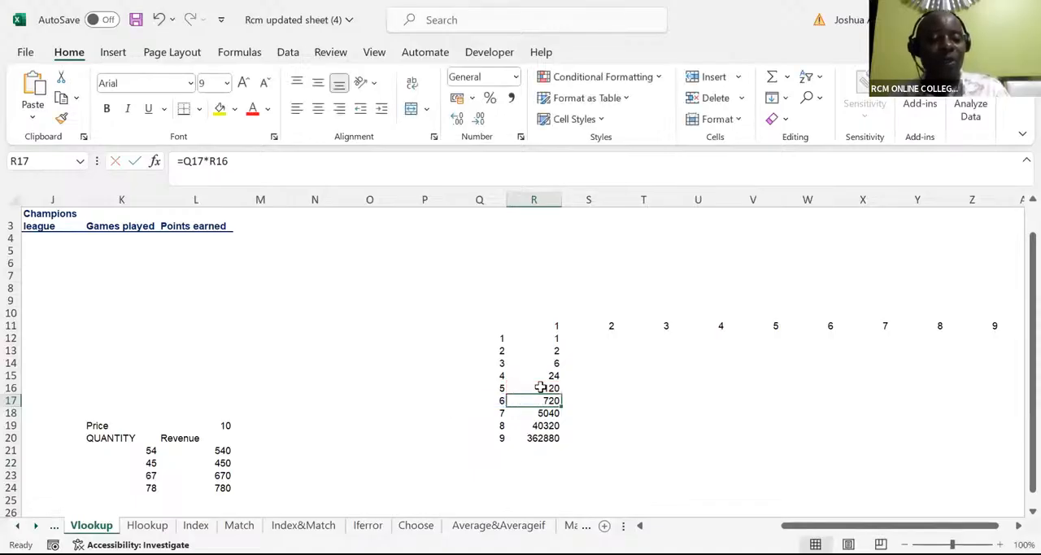
# Step: Undo the fill of the multiplication formula below R12
pyautogui.press('Up')
pyautogui.press('Up')
pyautogui.press('Up')
pyautogui.press('Up')
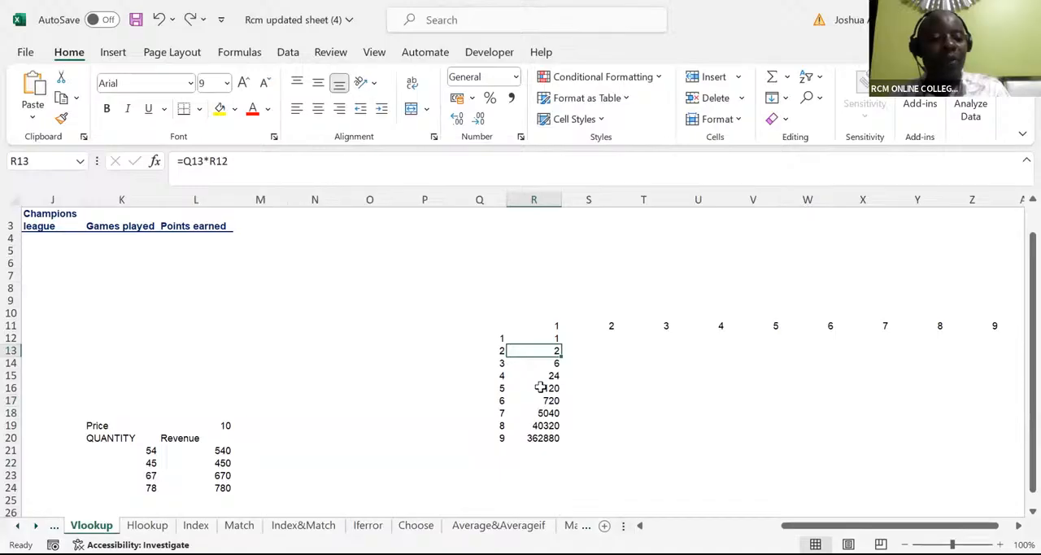
pyautogui.hotkey('ctrl', 'z')
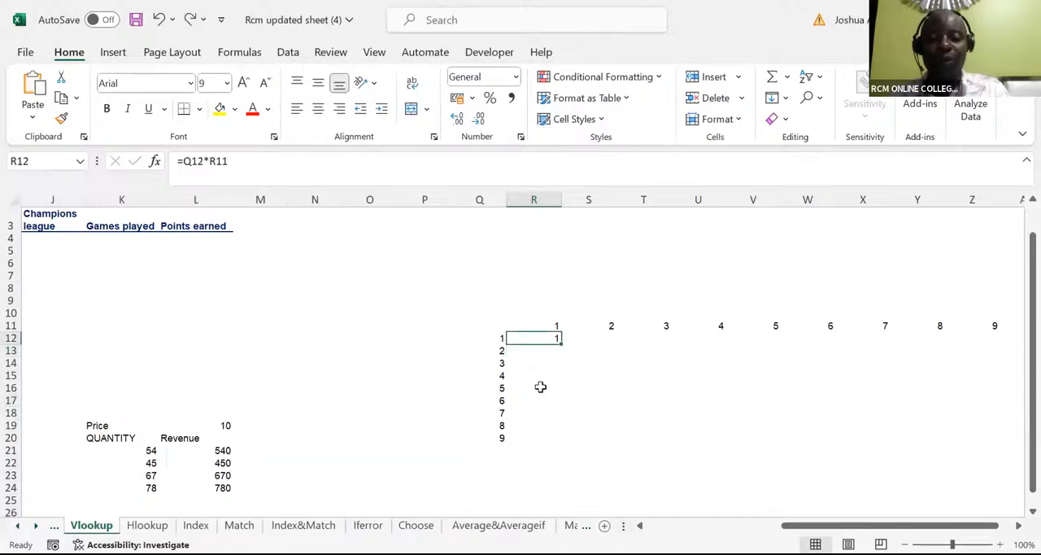
# Step: Replace the formula in R12 with the fully absolute version =$Q$12*$R$11
pyautogui.write('=')
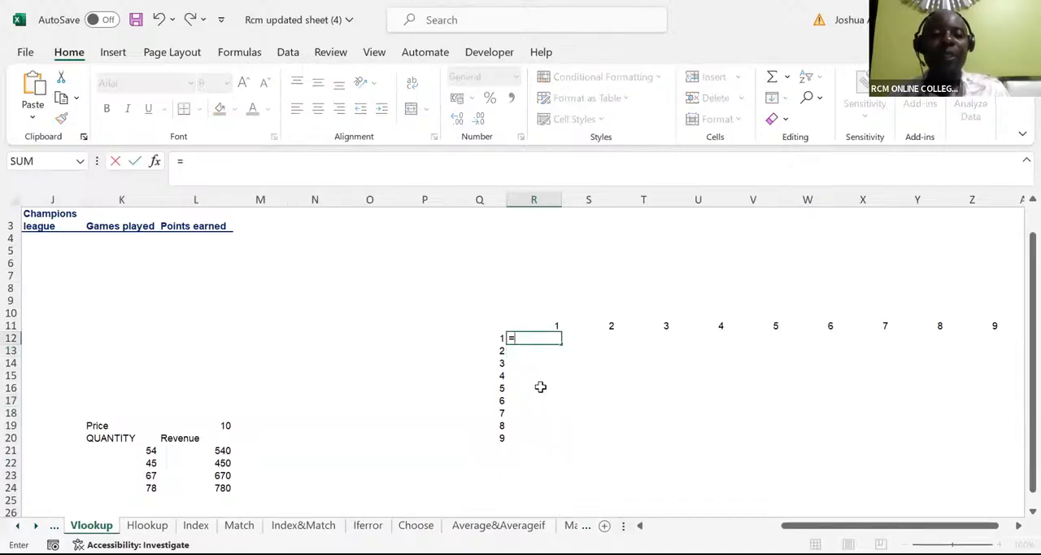
pyautogui.click(496, 338)
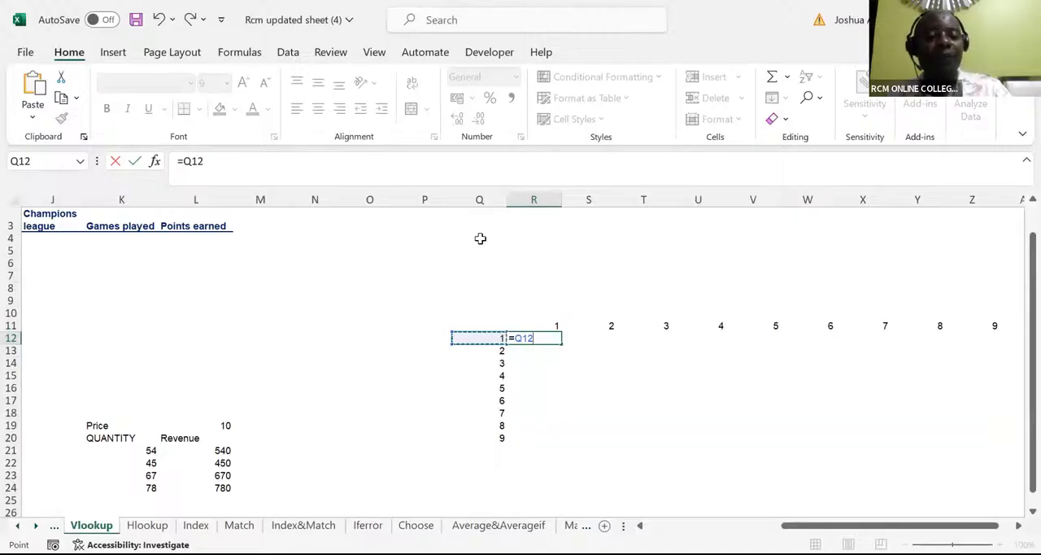
pyautogui.press('F4')
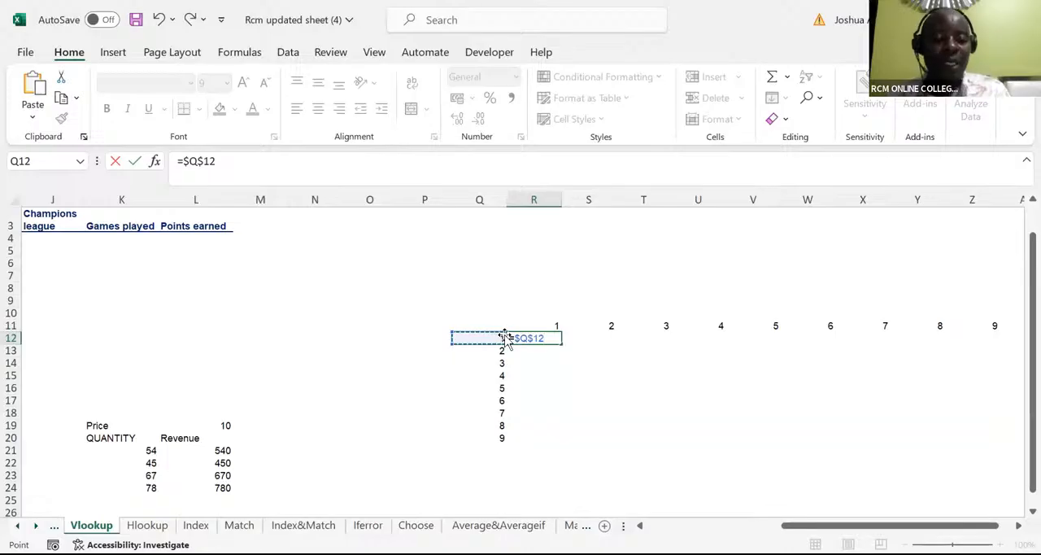
pyautogui.write('*')
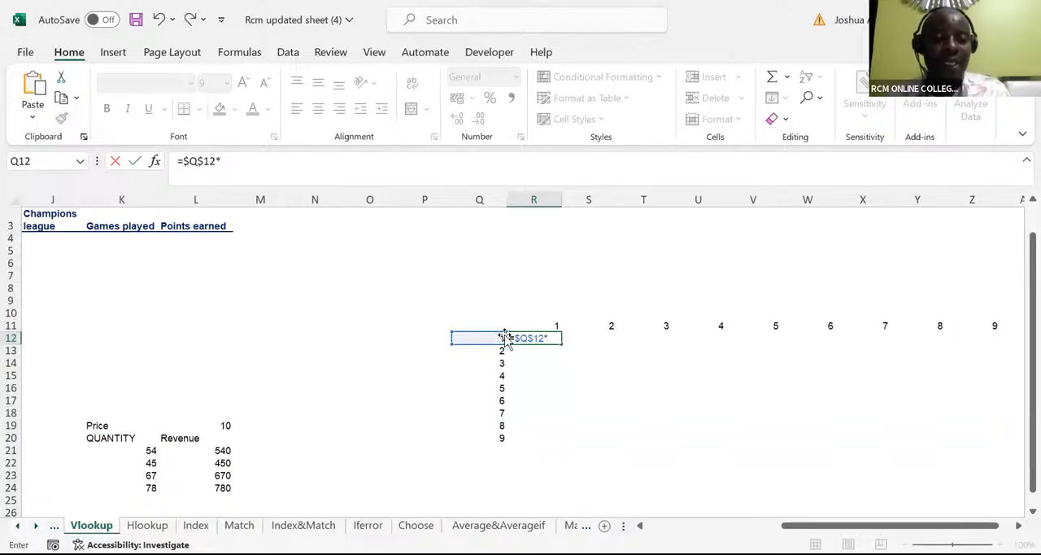
pyautogui.click(552, 323)
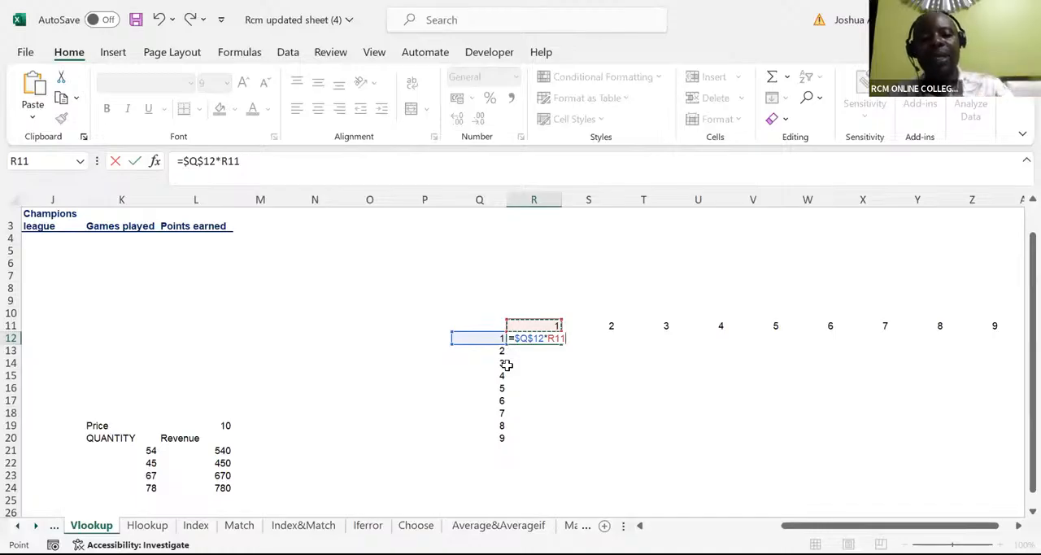
pyautogui.press('F4')
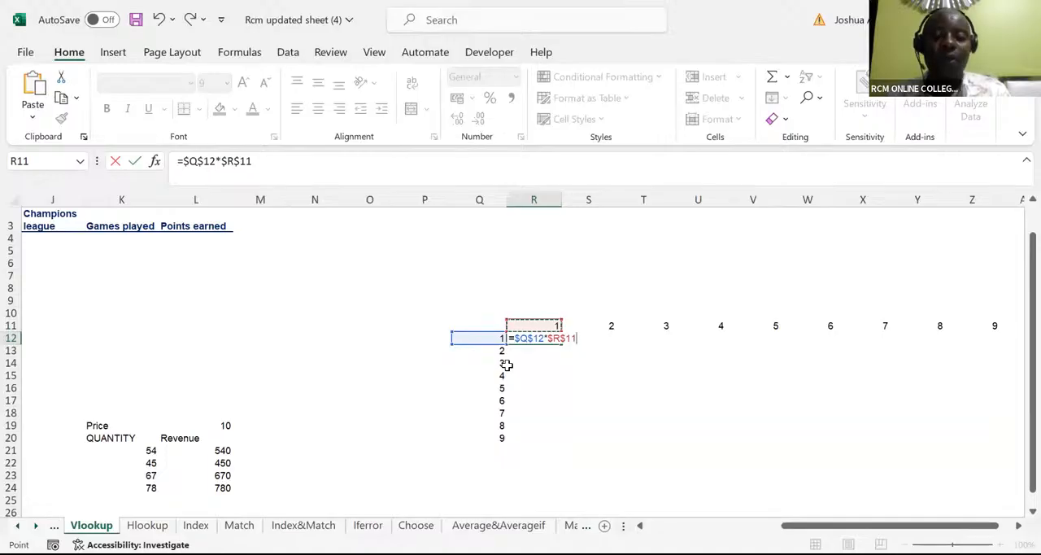
pyautogui.hotkey('ctrl', 'Return')
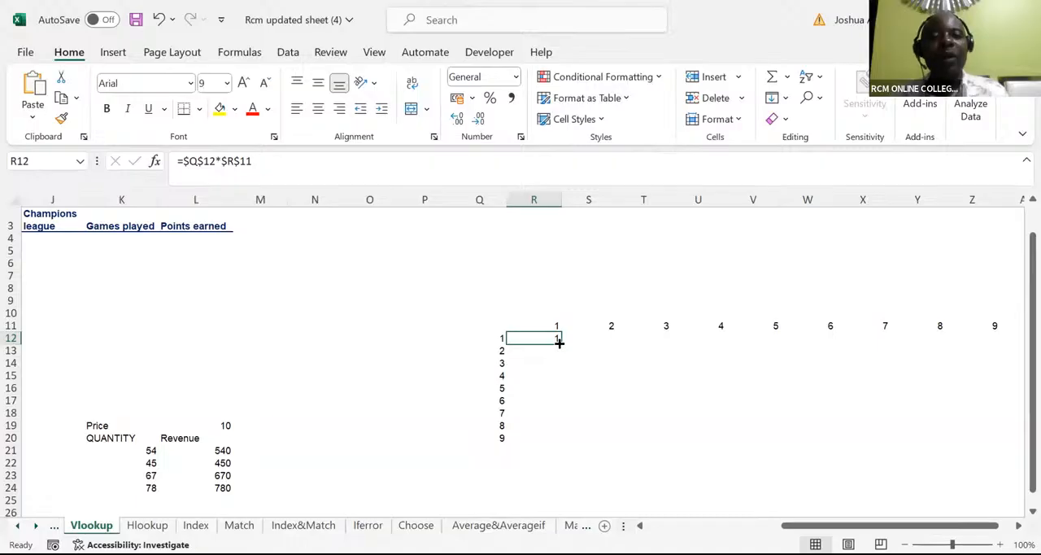
# Step: Try filling the absolute formula down to R20 and across to Z20, and undo both fills
pyautogui.moveTo(559, 342); pyautogui.dragTo(581, 443)
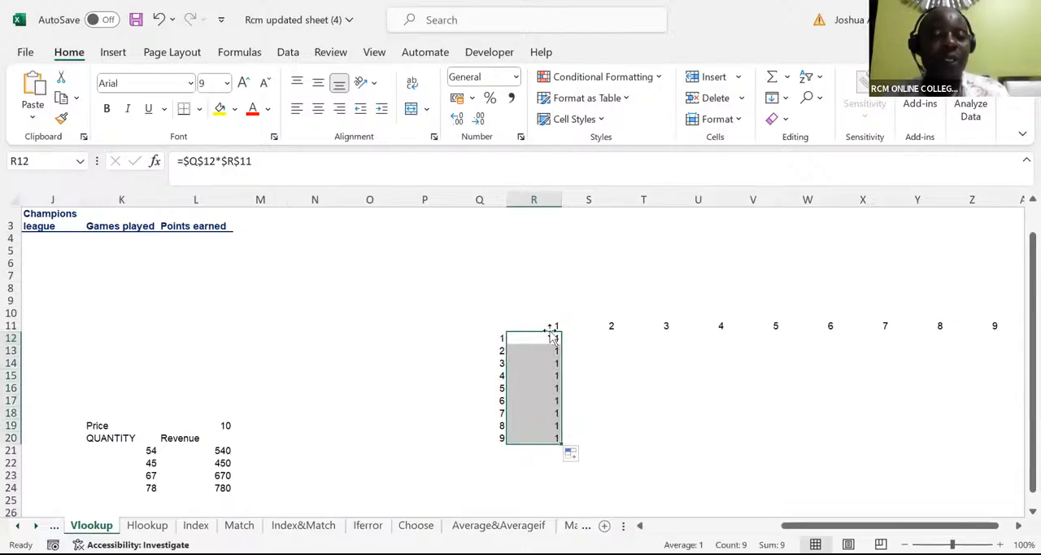
pyautogui.moveTo(560, 442); pyautogui.dragTo(995, 466)
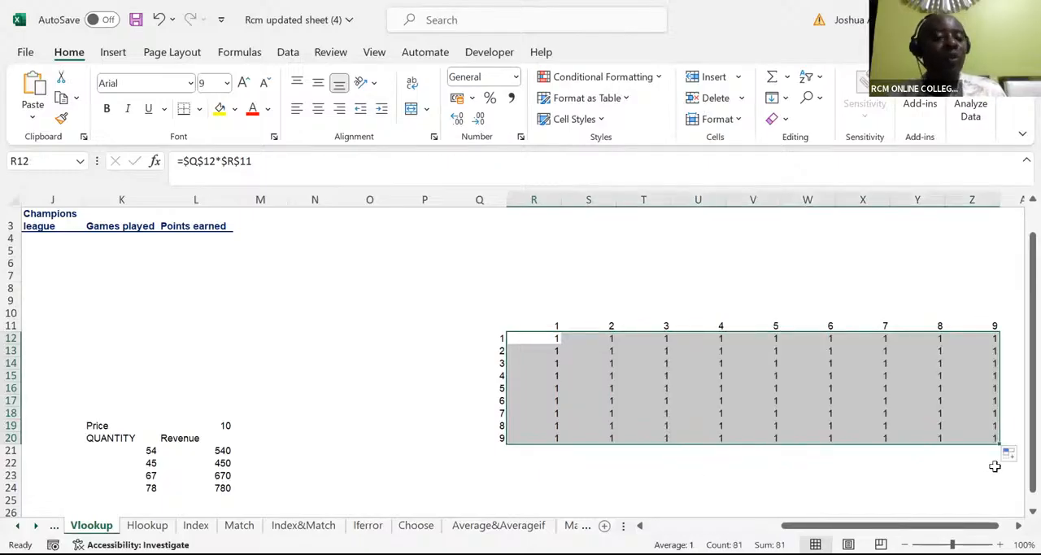
pyautogui.hotkey('ctrl', 'z')
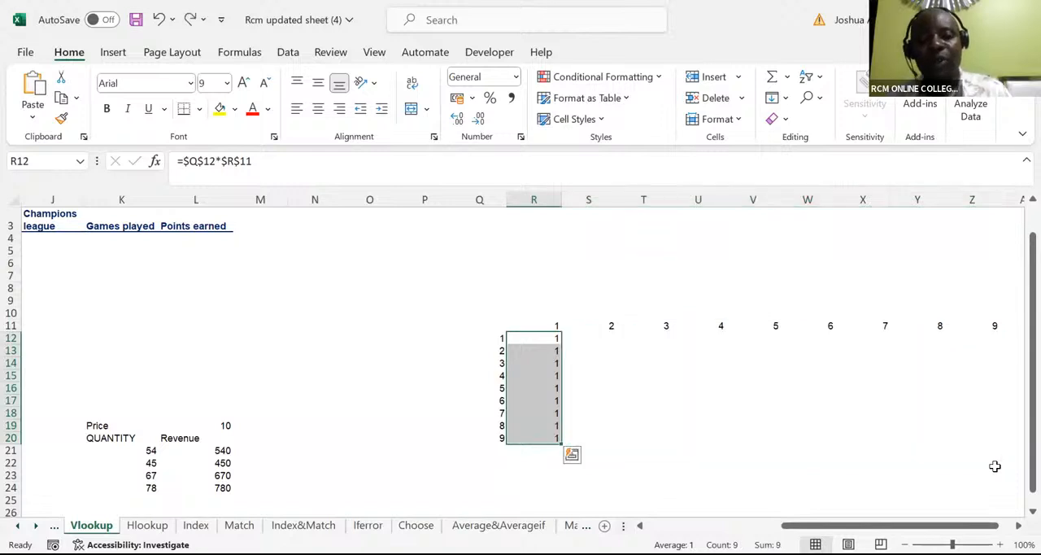
pyautogui.hotkey('ctrl', 'z')
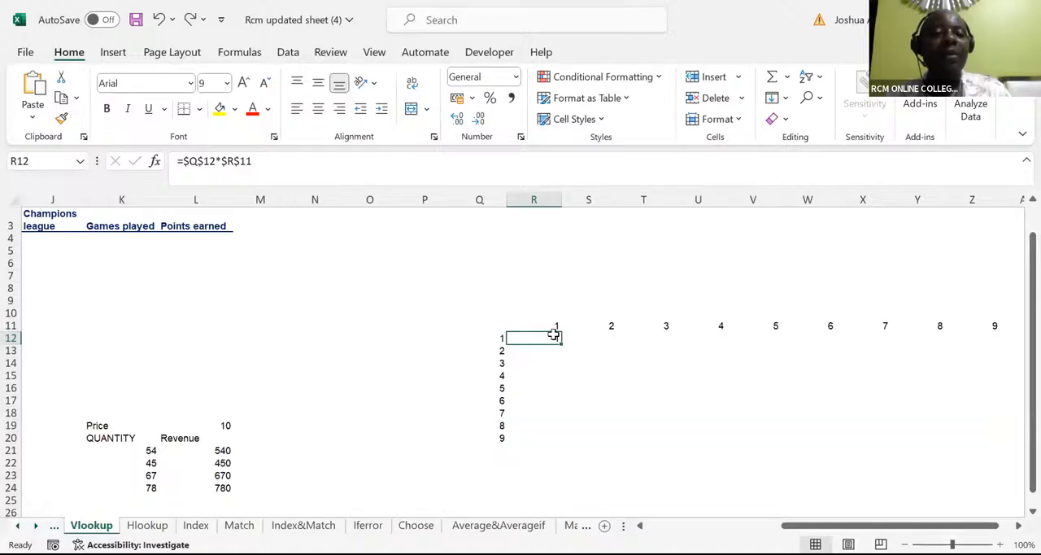
# Step: Enter the mixed-reference formula =$Q12*R$11 in R12 and fill it over the whole table R12:Z20
pyautogui.write('=')
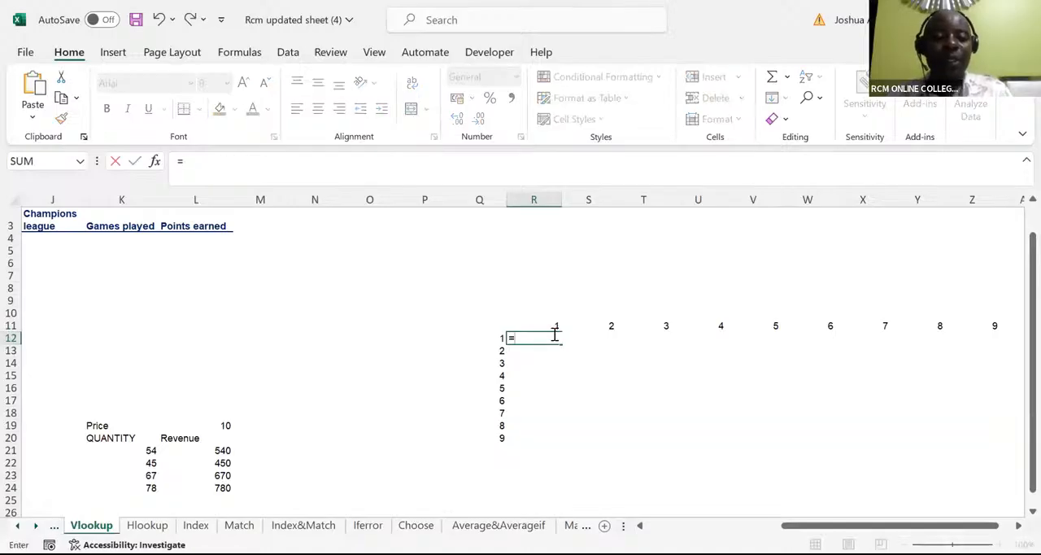
pyautogui.click(490, 338)
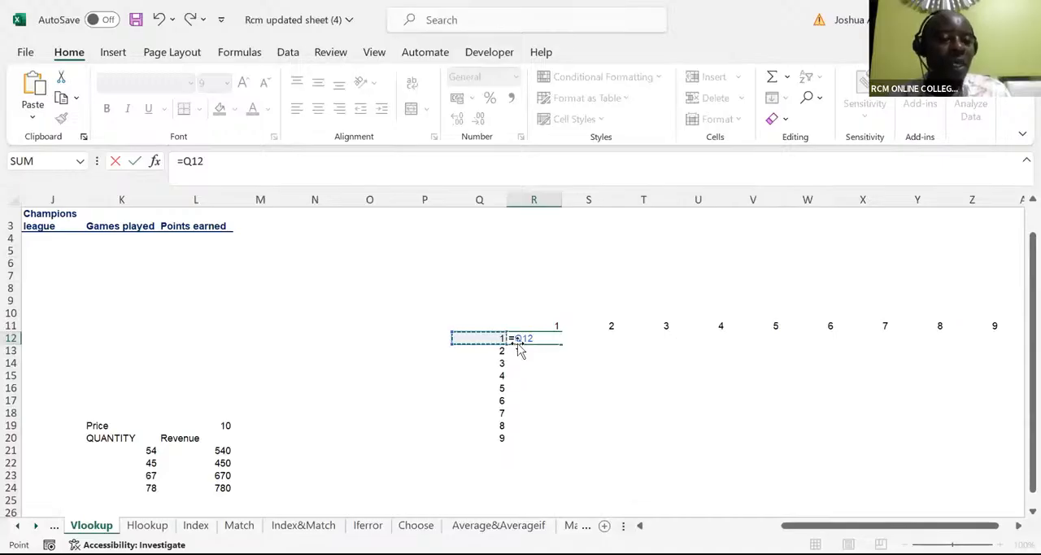
pyautogui.press('F2')
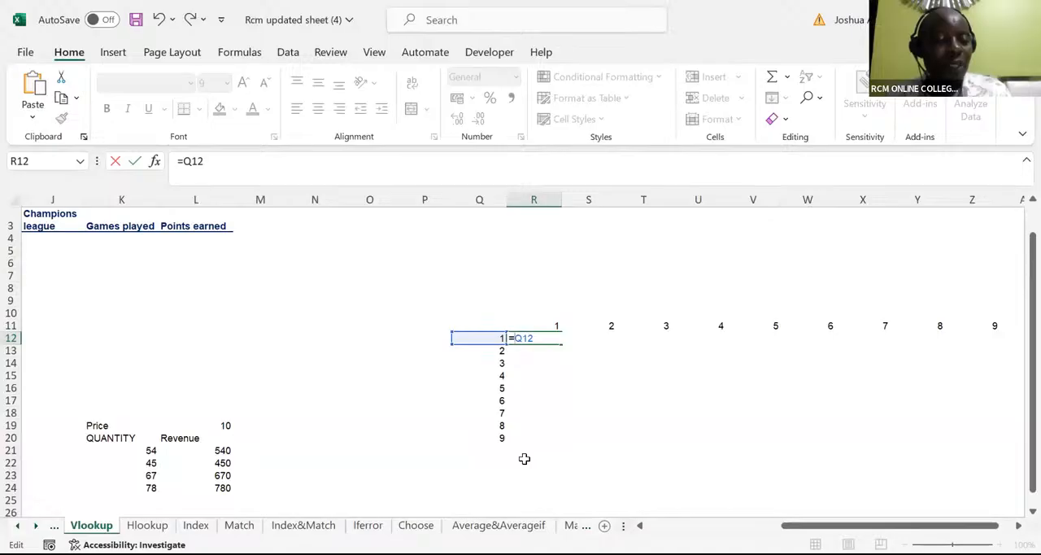
pyautogui.write('$')
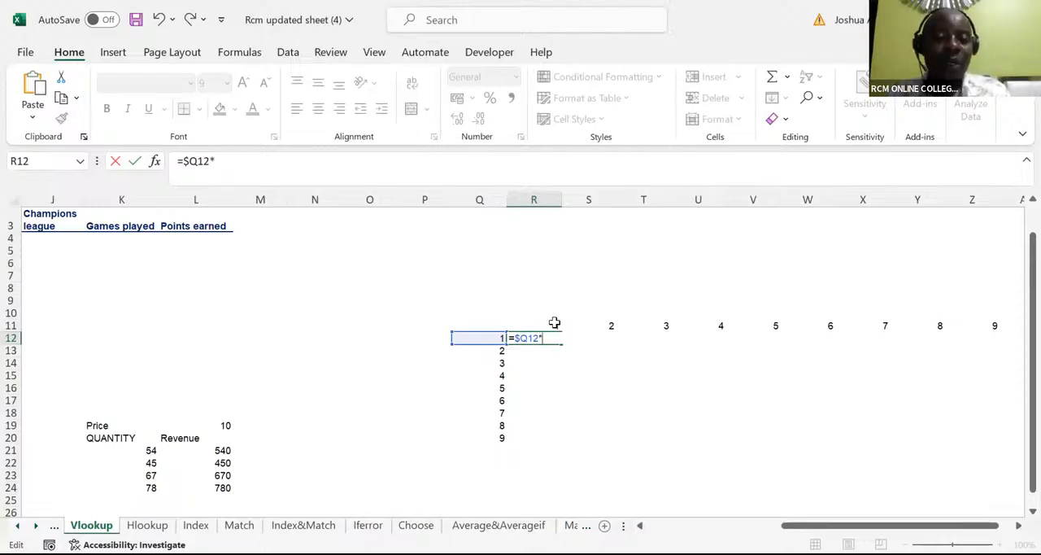
pyautogui.click(554, 323)
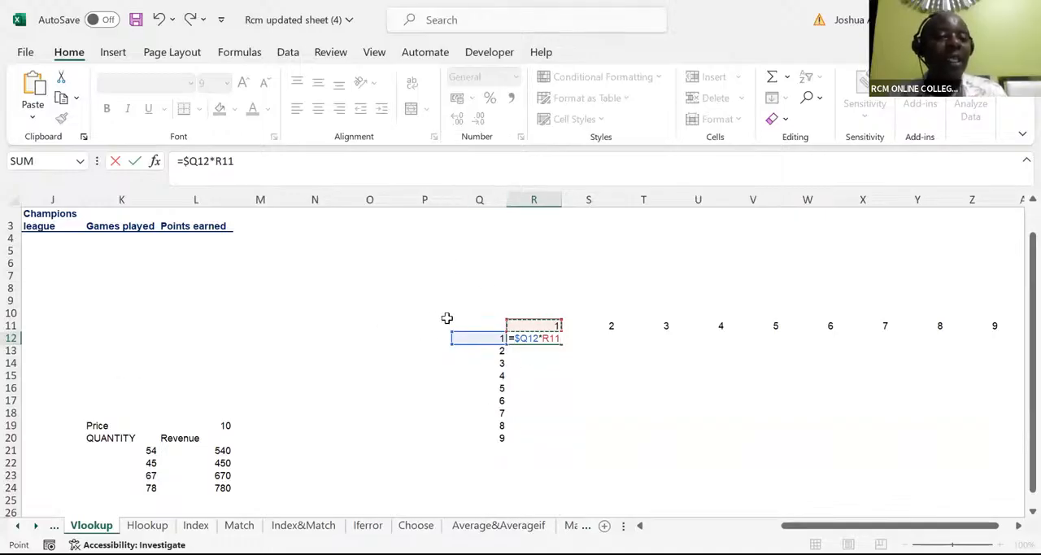
pyautogui.click(550, 339)
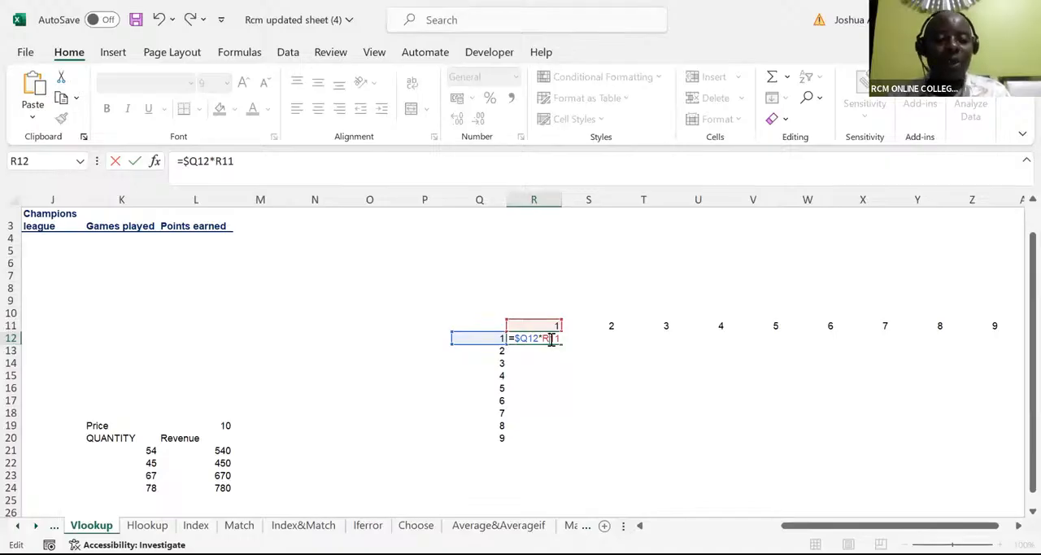
pyautogui.write('$')
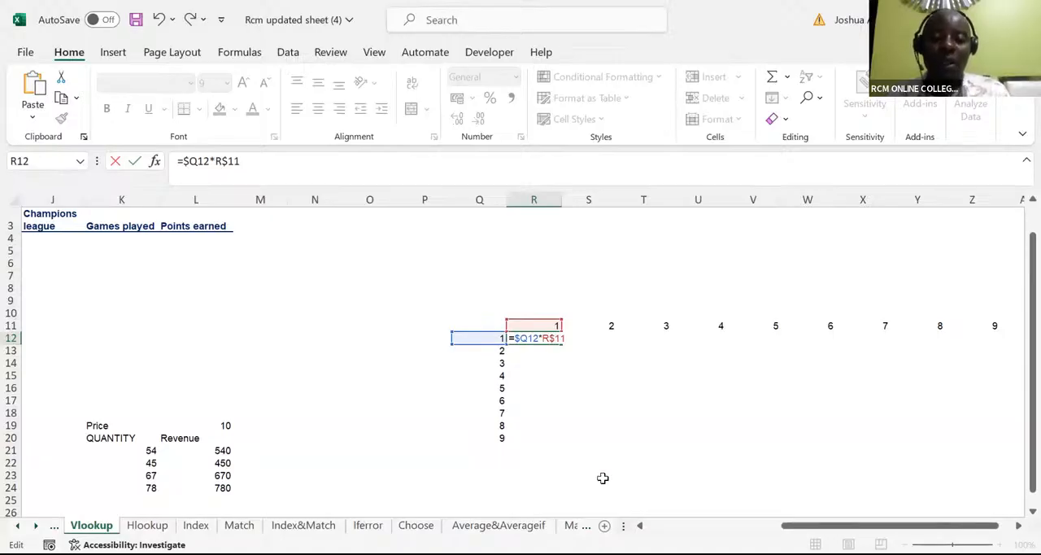
pyautogui.hotkey('ctrl', 'Return')
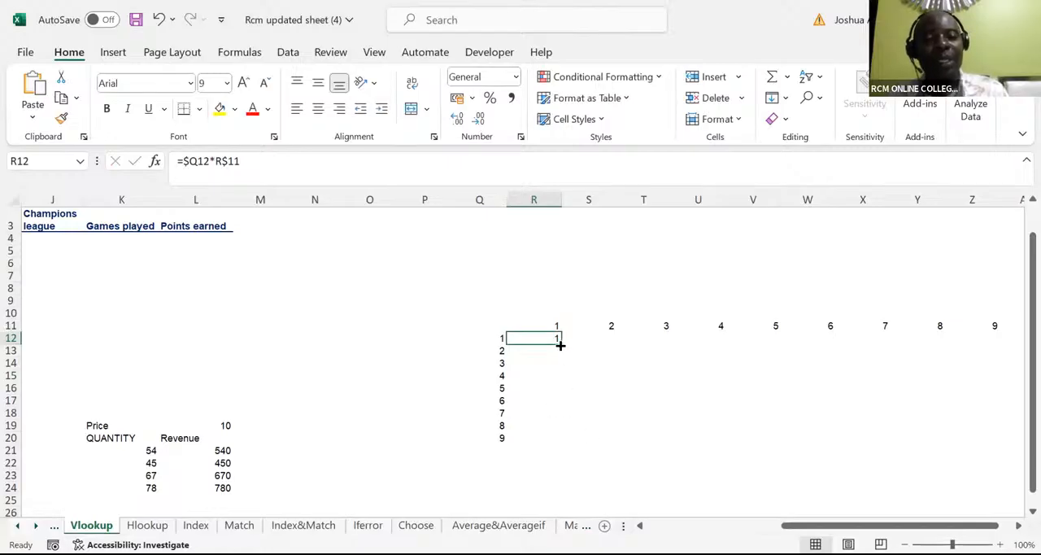
pyautogui.moveTo(560, 343); pyautogui.dragTo(989, 484)
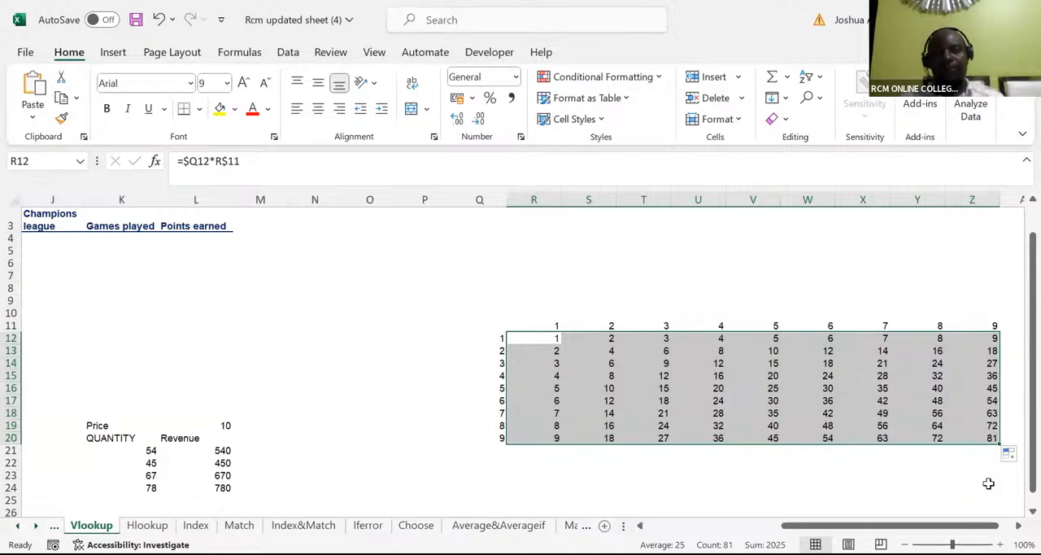
# Step: Undo the fill of the mixed-reference formula, keeping only the entry in R12
pyautogui.click(403, 76)
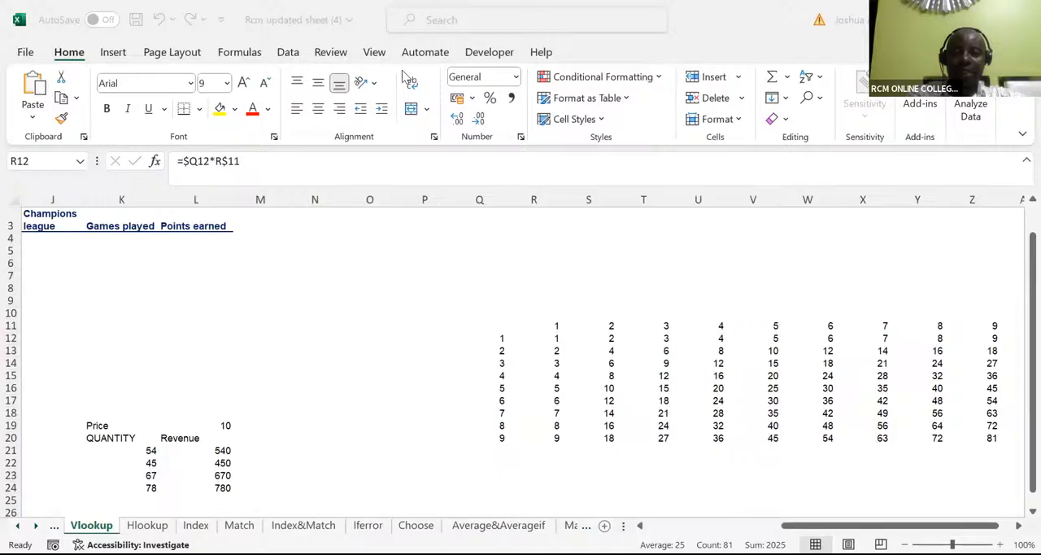
pyautogui.click(566, 337)
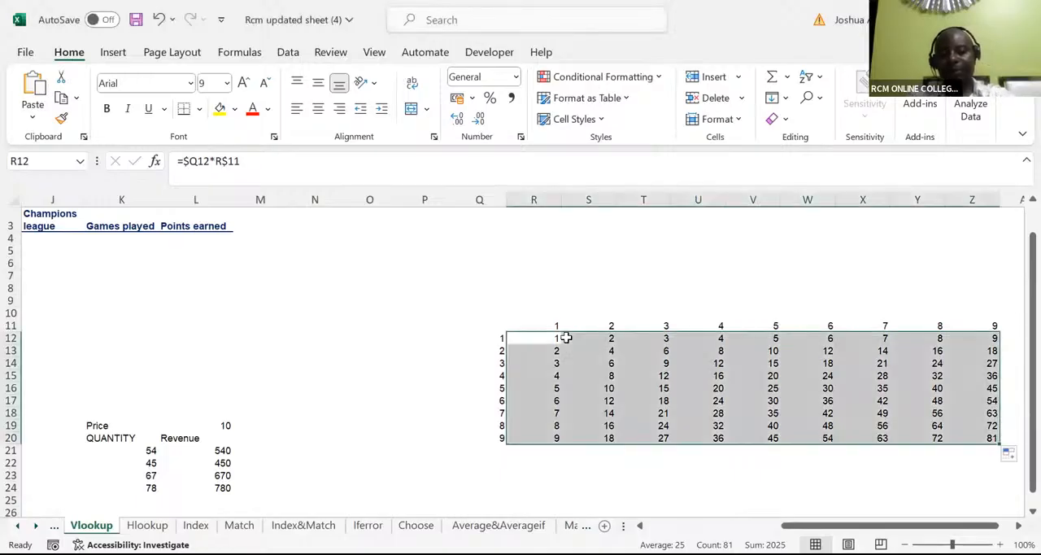
pyautogui.hotkey('ctrl', 'z')
pyautogui.hotkey('ctrl', 'z')
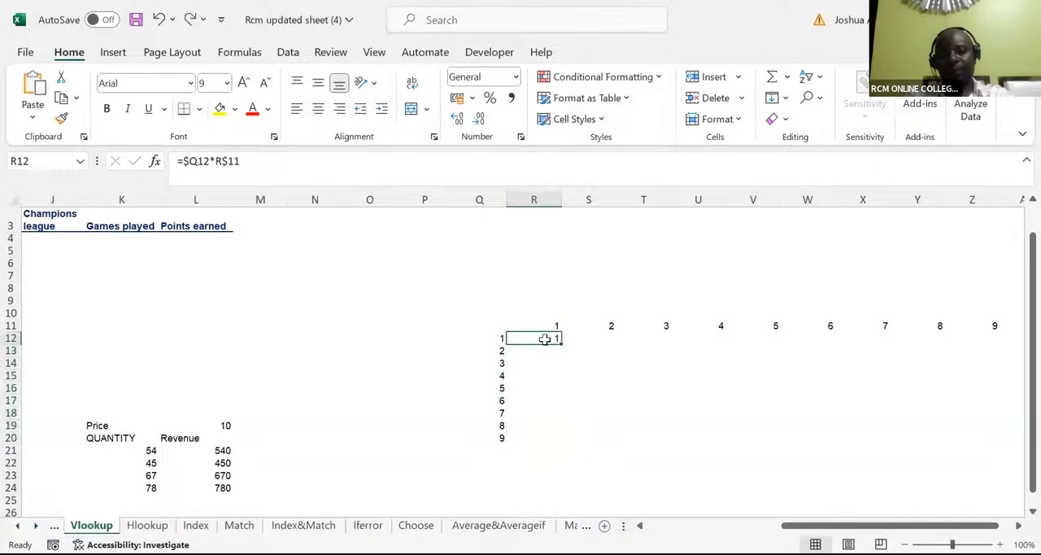
# Step: Try the reference forms $Q$12, Q$12 and $Q12 in a new R12 formula, and clear the reference
pyautogui.write('=')
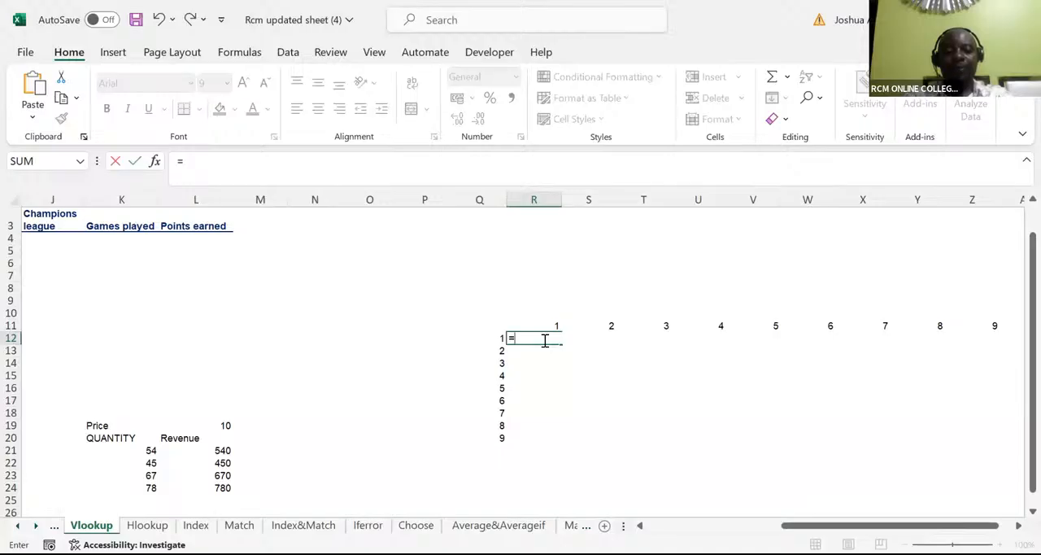
pyautogui.click(492, 336)
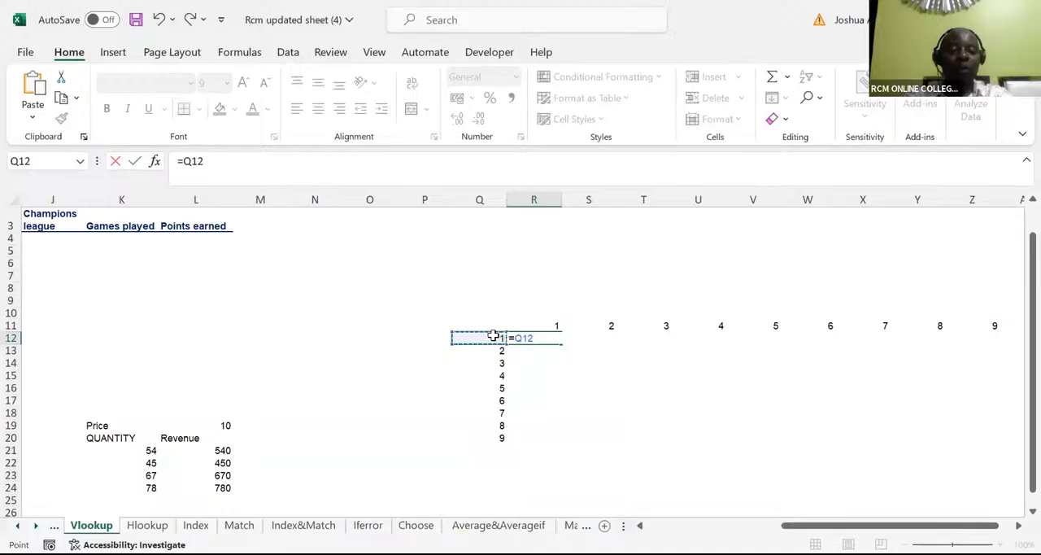
pyautogui.press('F4')
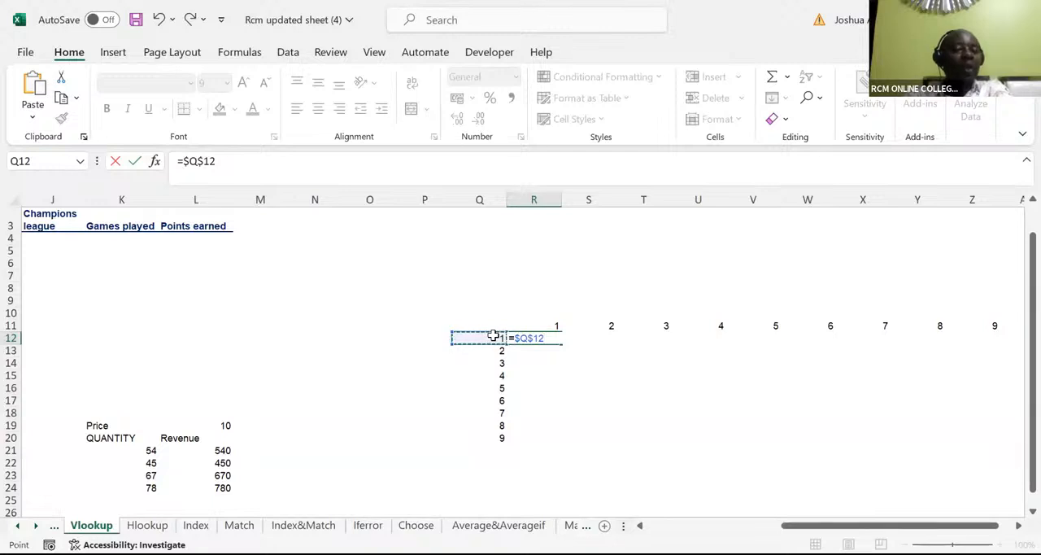
pyautogui.press('F4')
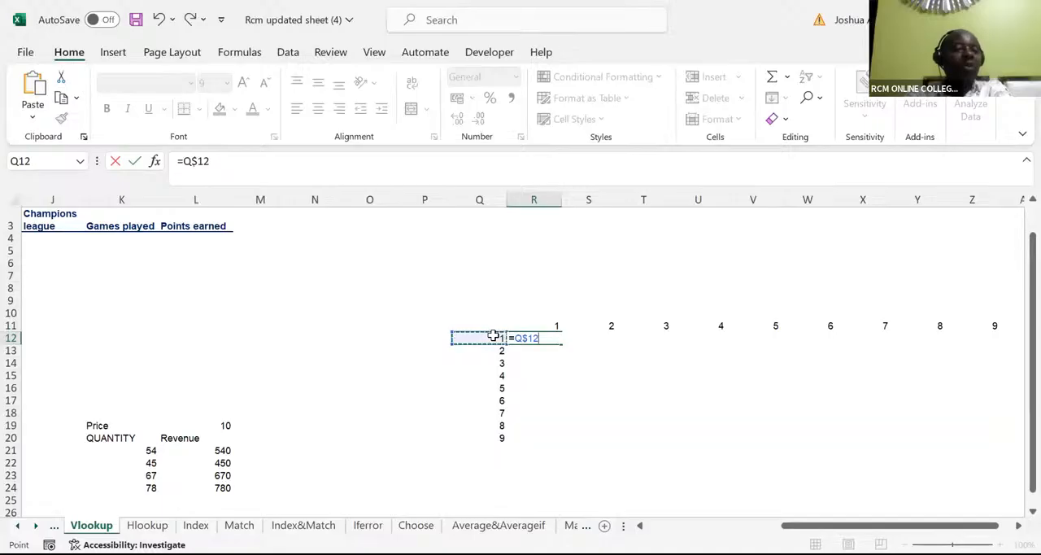
pyautogui.press('F4')
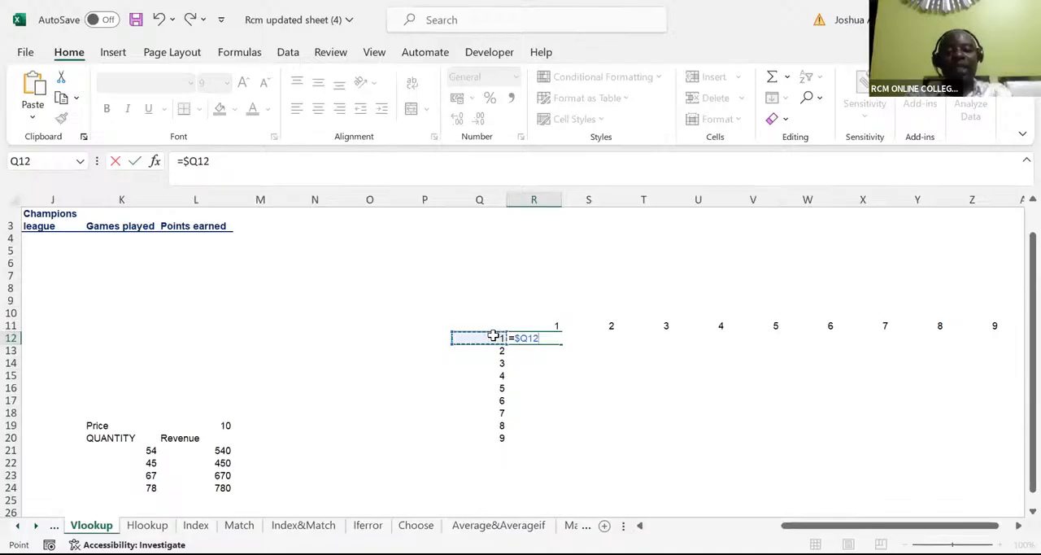
pyautogui.press('BackSpace')
pyautogui.press('BackSpace')
pyautogui.press('BackSpace')
pyautogui.press('BackSpace')
pyautogui.press('BackSpace')
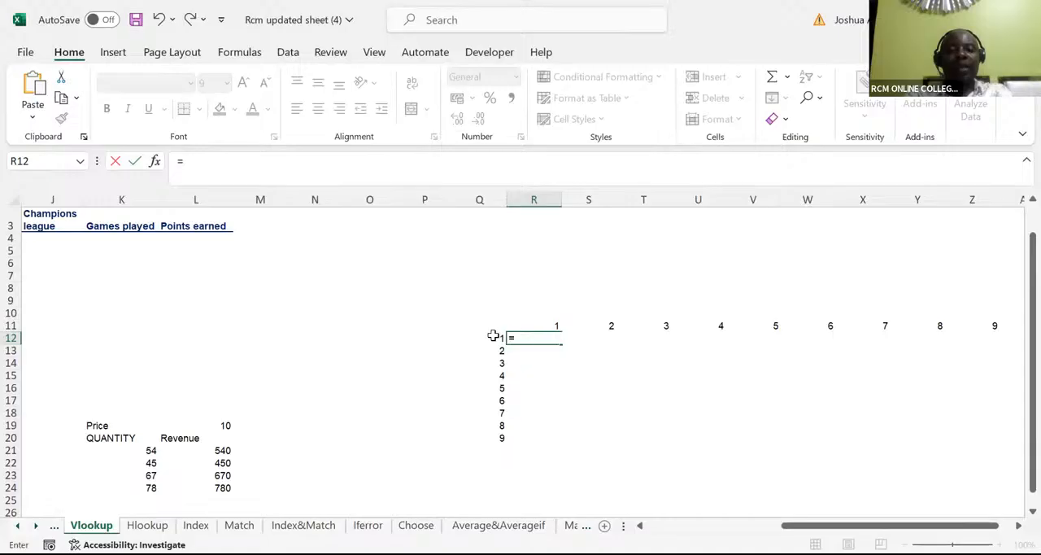
# Step: Enter the mixed-reference formula =$Q12*R$11 in R12 and fill it over the multiplication table R12:Z20
pyautogui.write('=')
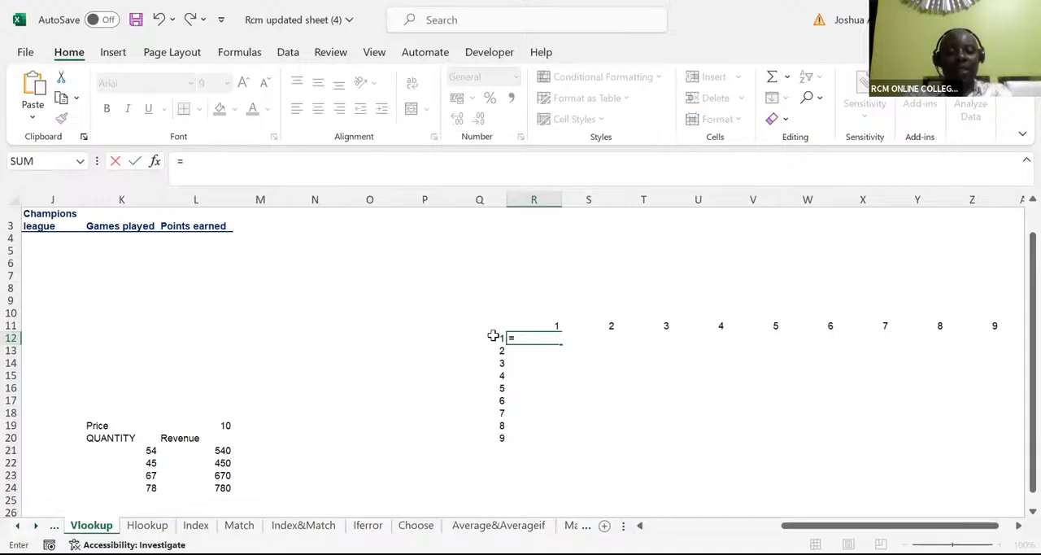
pyautogui.click(493, 336)
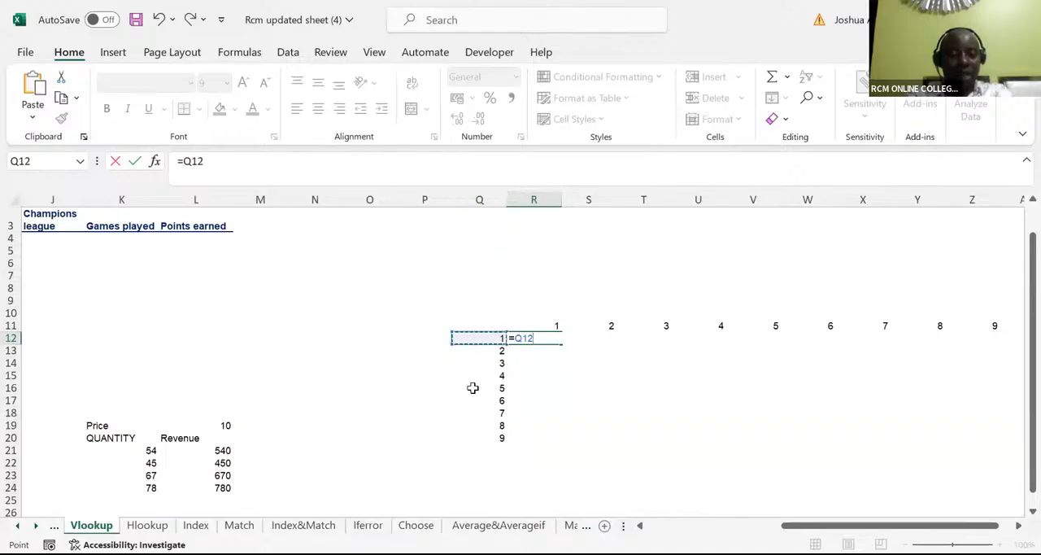
pyautogui.click(515, 340)
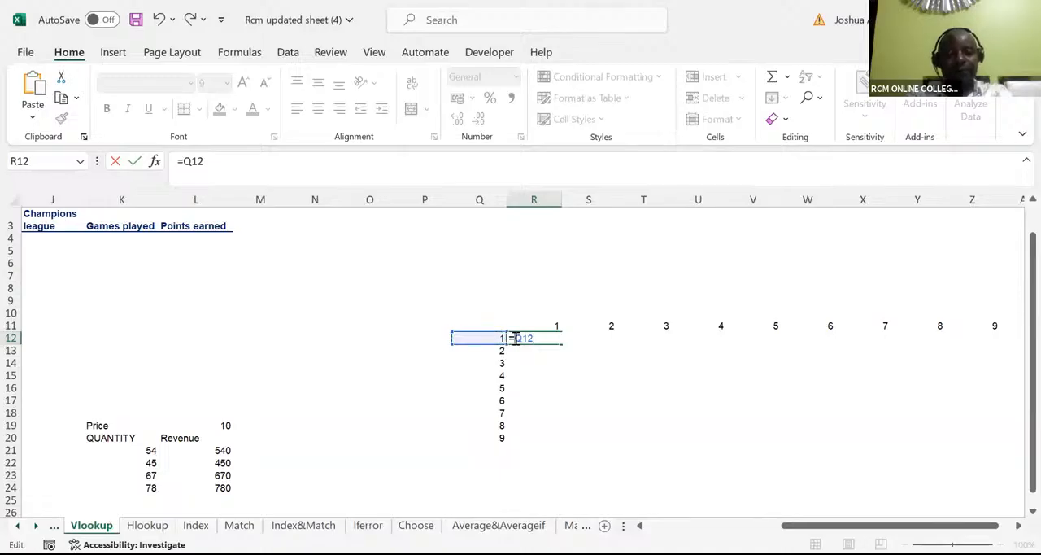
pyautogui.write('$Q12')
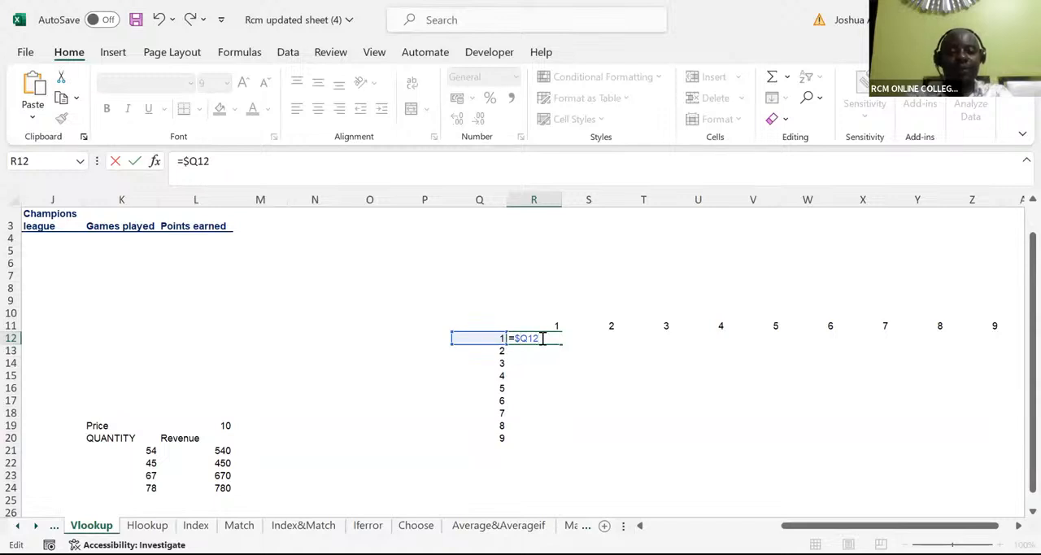
pyautogui.write('*')
pyautogui.click(552, 325)
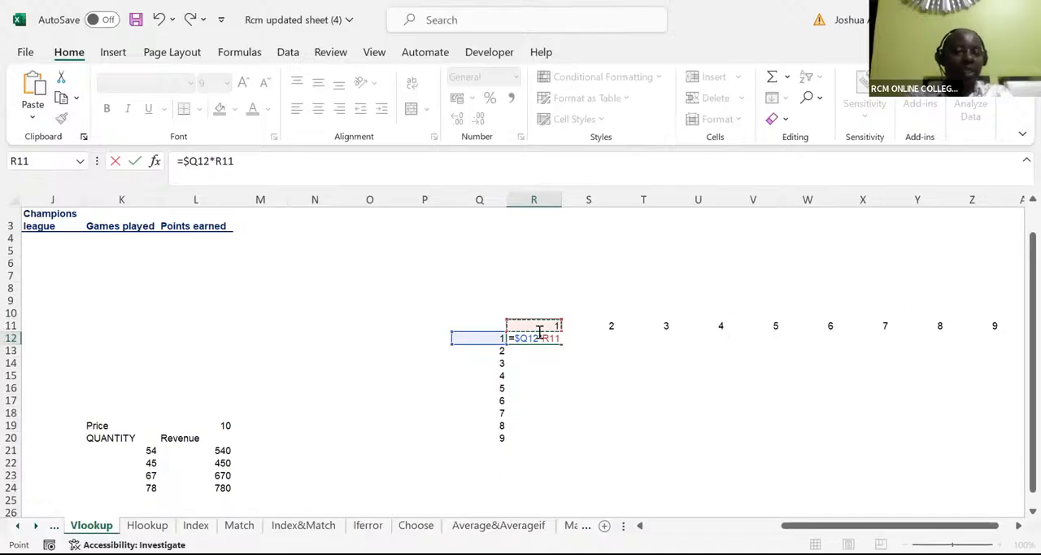
pyautogui.press('F2')
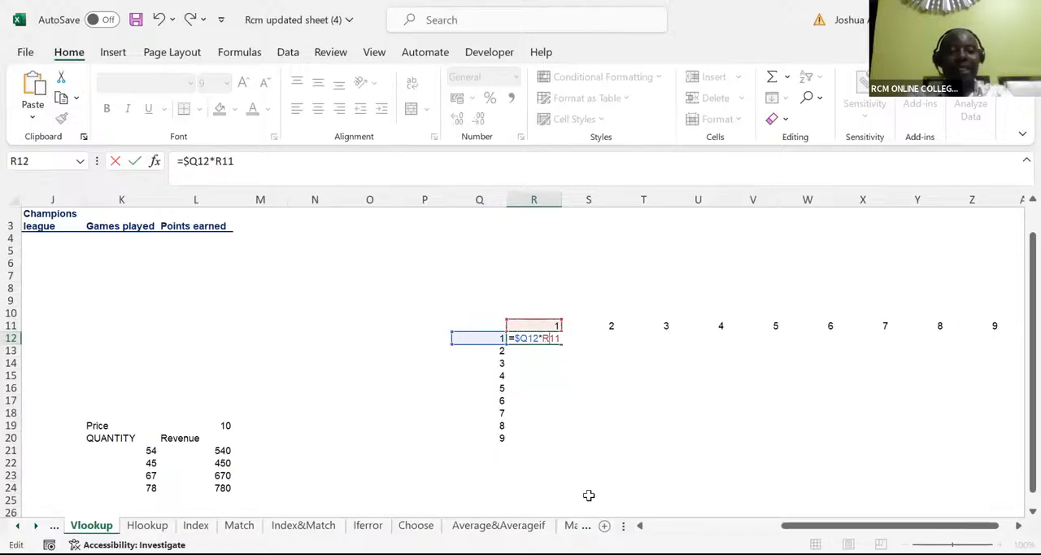
pyautogui.write('$')
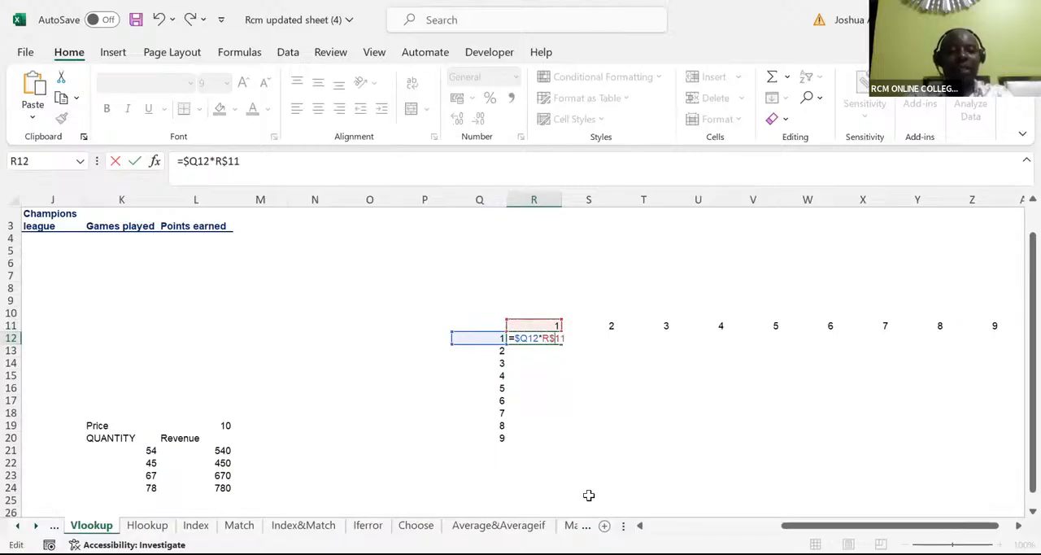
pyautogui.hotkey('ctrl', 'Return')
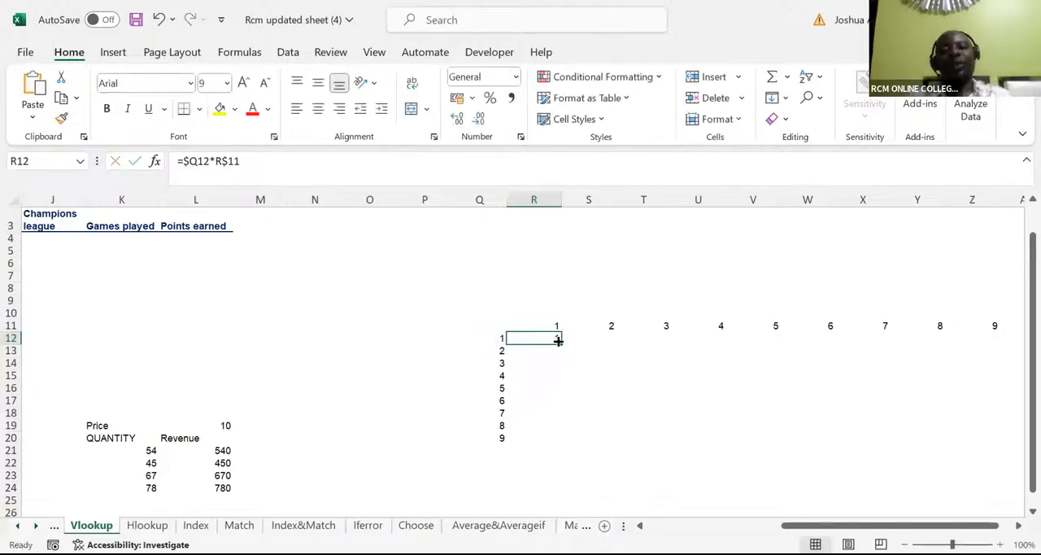
pyautogui.moveTo(558, 342); pyautogui.dragTo(999, 407)
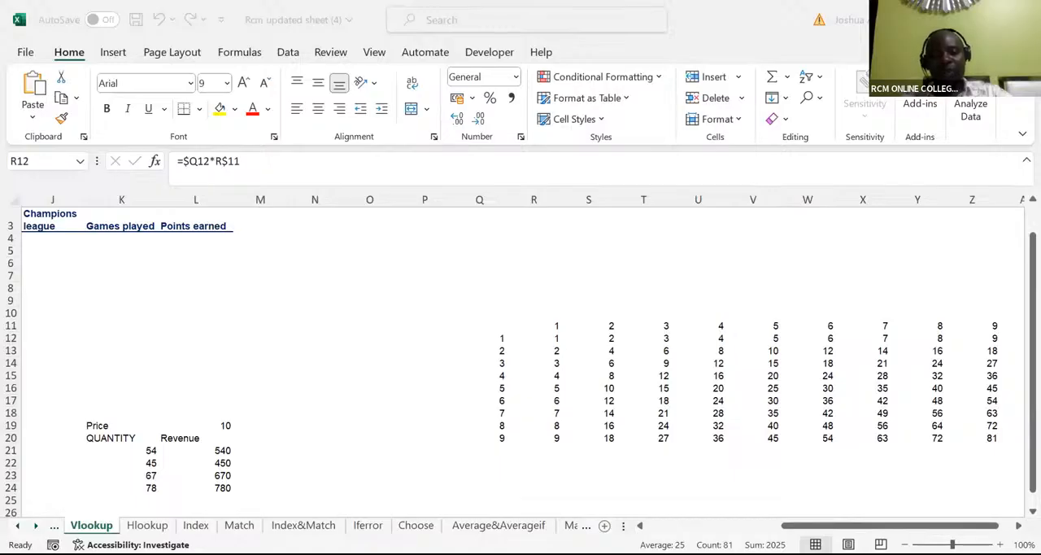
# Step: Clear the team name in H5 and the existing VLOOKUP formula in the Country cell I4
pyautogui.hotkey('alt', 'Tab')
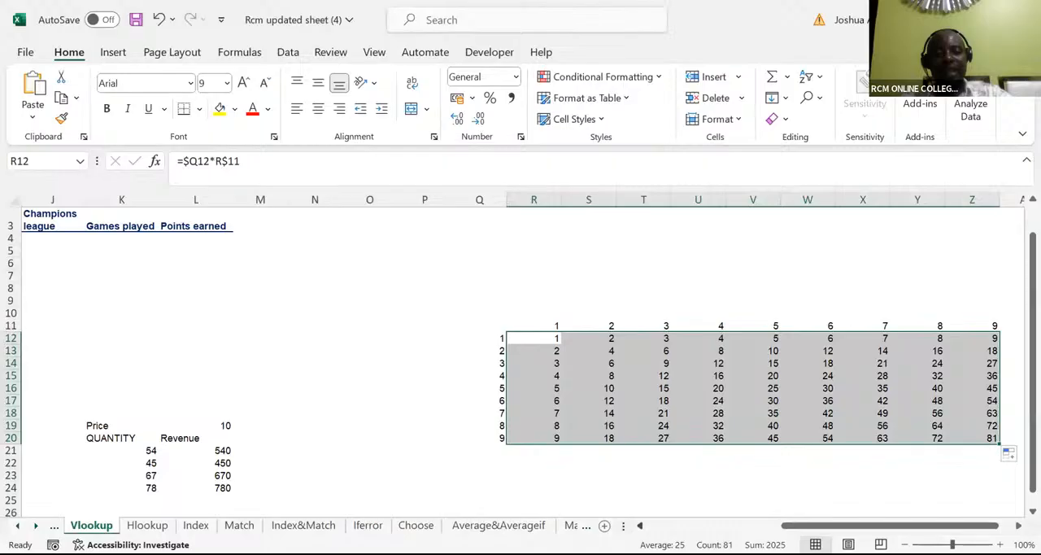
pyautogui.hscroll(-5, 521, 358)
pyautogui.hscroll(-1, 521, 358)
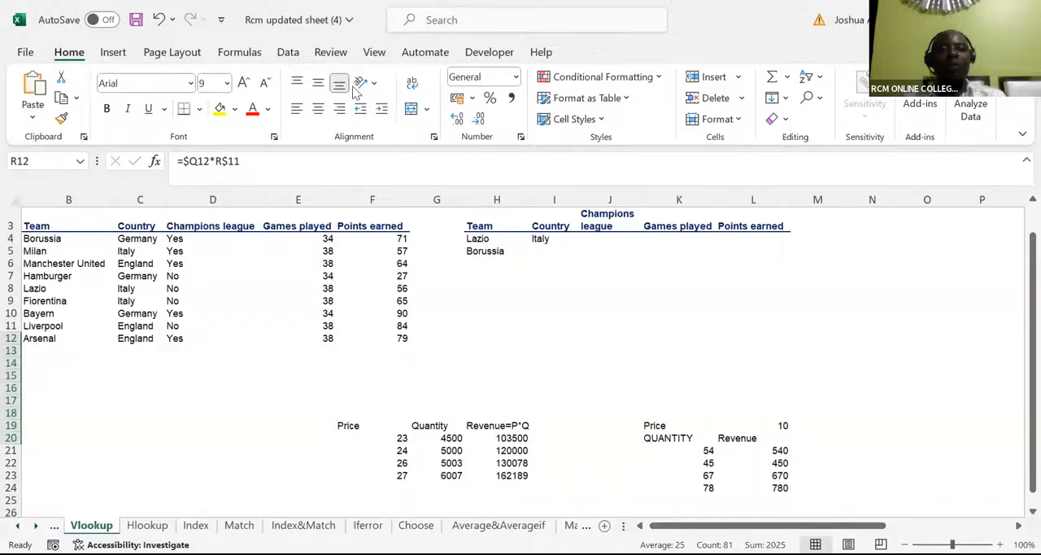
pyautogui.hotkey('alt', 'Tab')
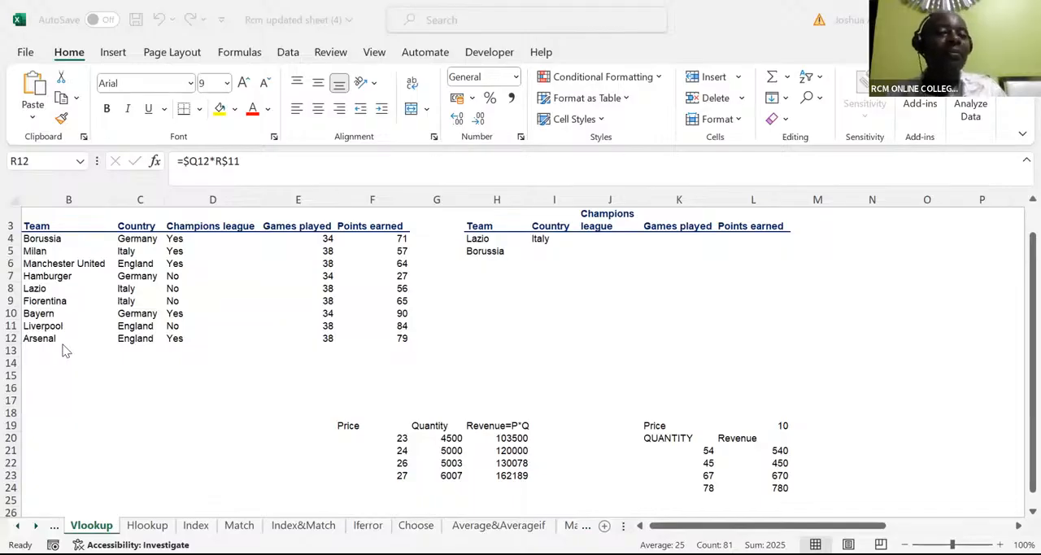
pyautogui.click(492, 253)
pyautogui.press('Delete')
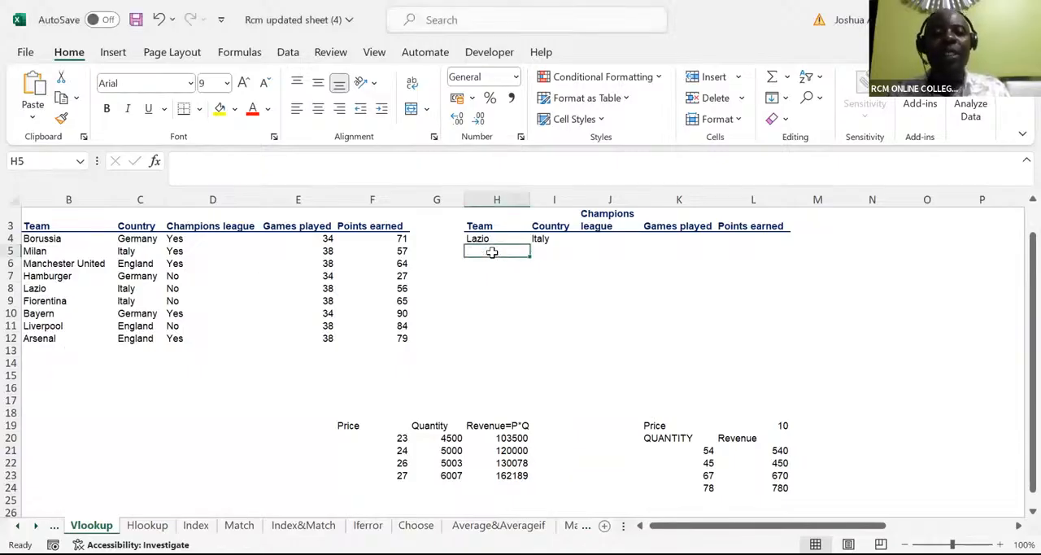
pyautogui.click(539, 239)
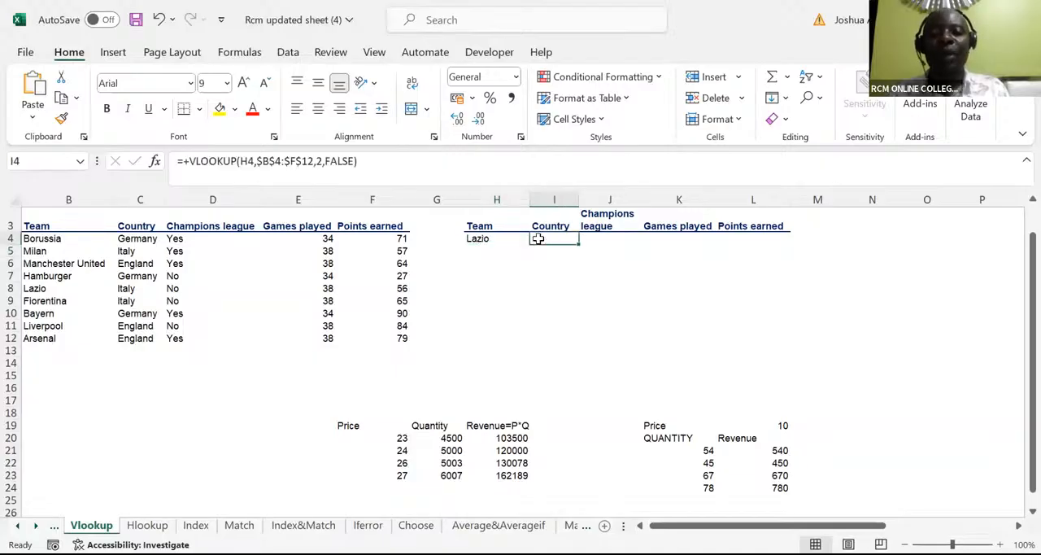
pyautogui.press('Delete')
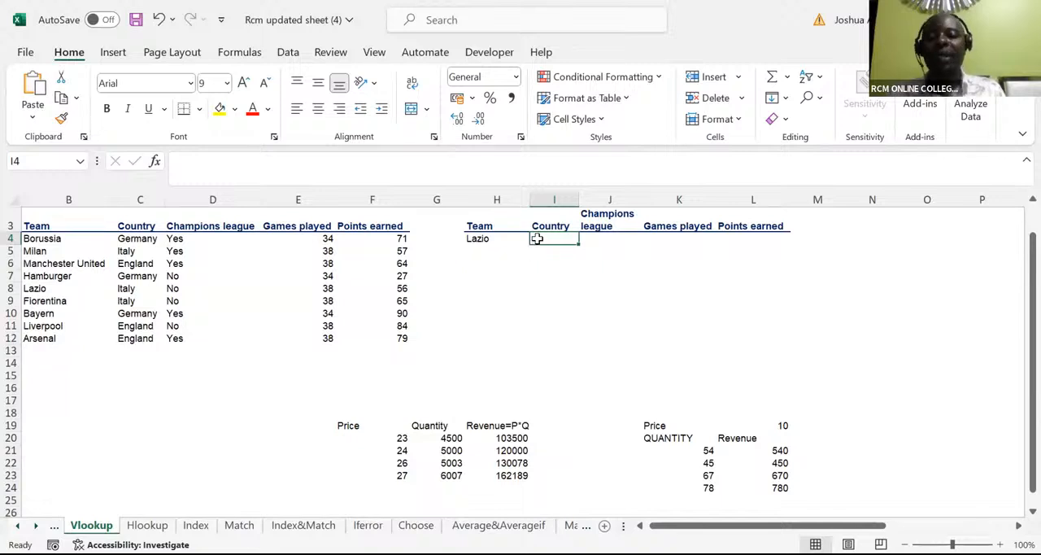
# Step: Start a VLOOKUP formula in I4 with the team cell as lookup value, its column locked as $H4
pyautogui.write('=')
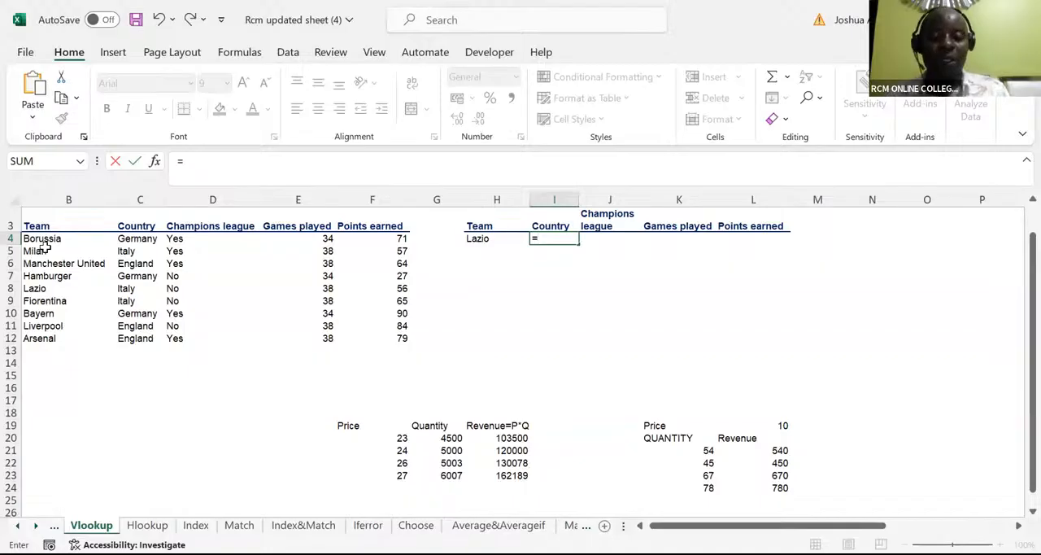
pyautogui.write('vloo')
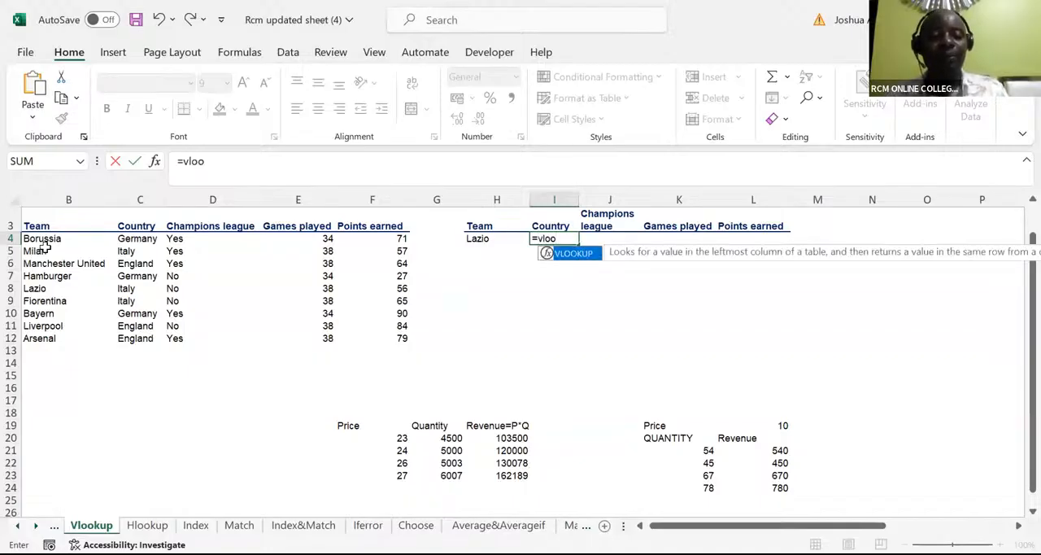
pyautogui.press('Tab')
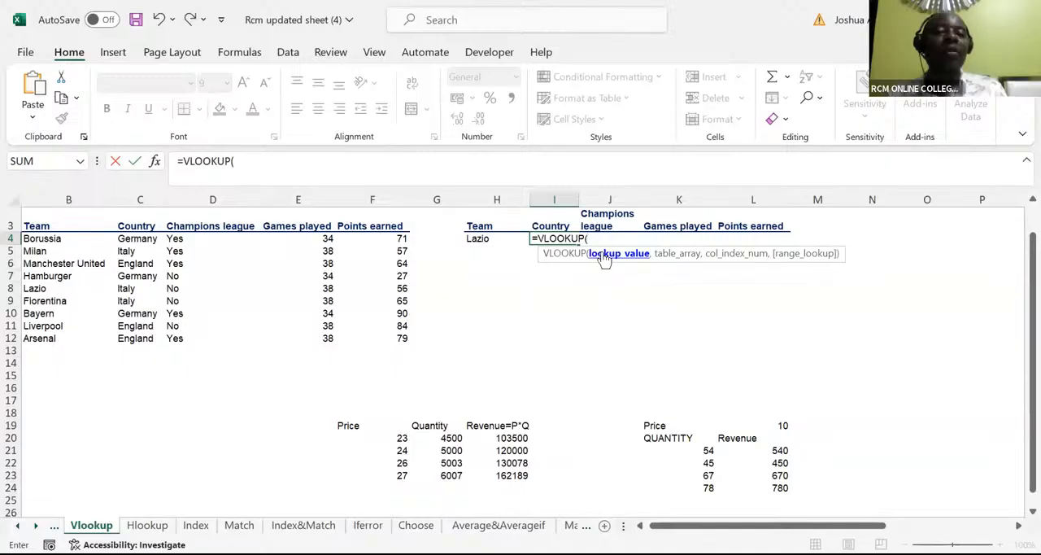
pyautogui.click(479, 238)
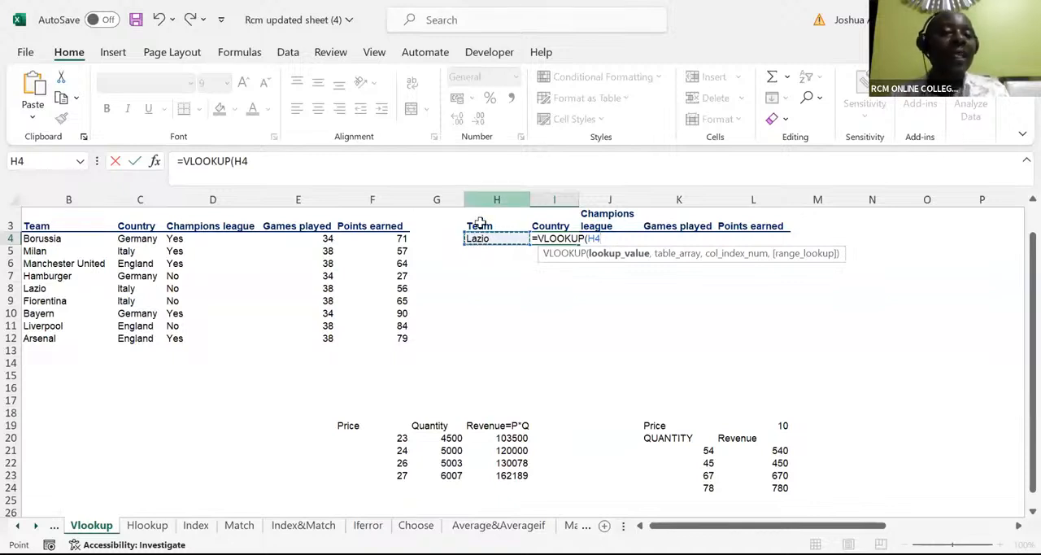
pyautogui.click(587, 238)
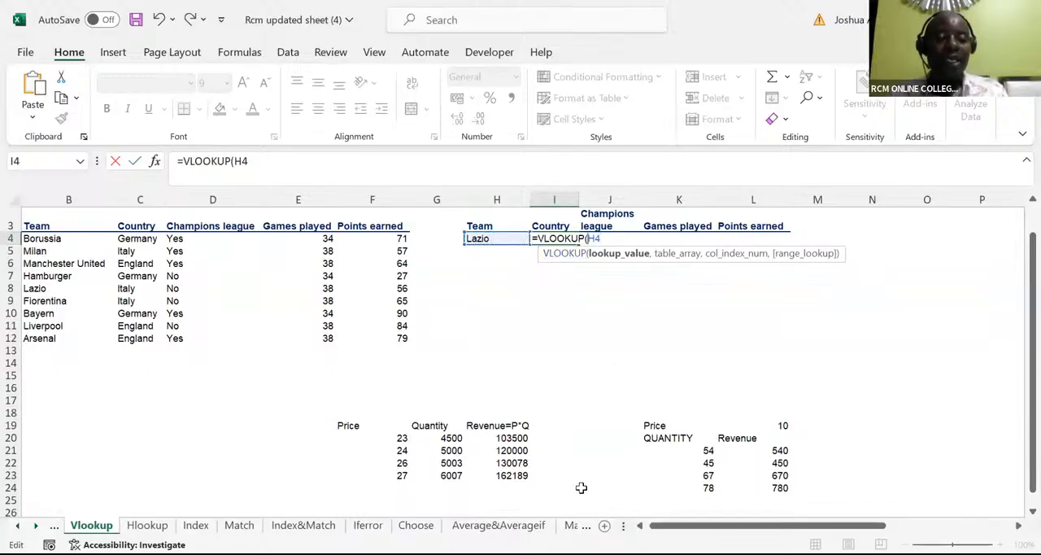
pyautogui.press('F4')
pyautogui.press('F4')
pyautogui.press('F4')
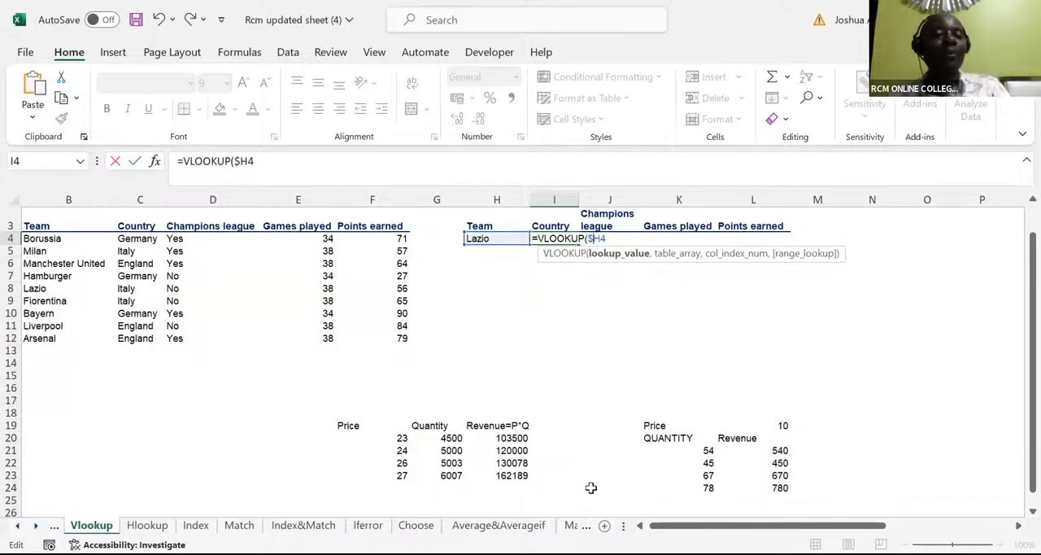
pyautogui.click(605, 255)
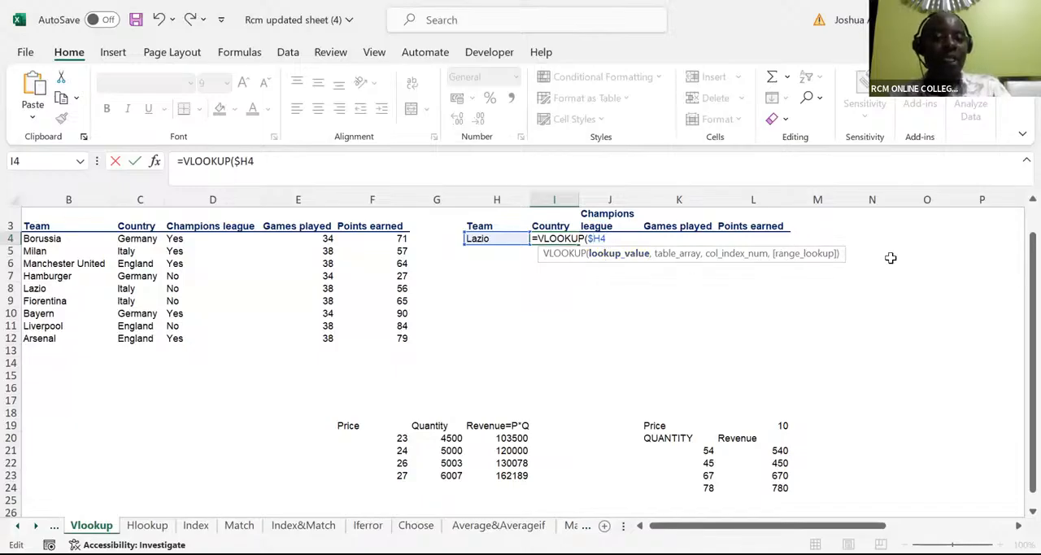
# Step: Set the table array of the VLOOKUP to the team table as the absolute range $B$3:$F$12
pyautogui.write(',')
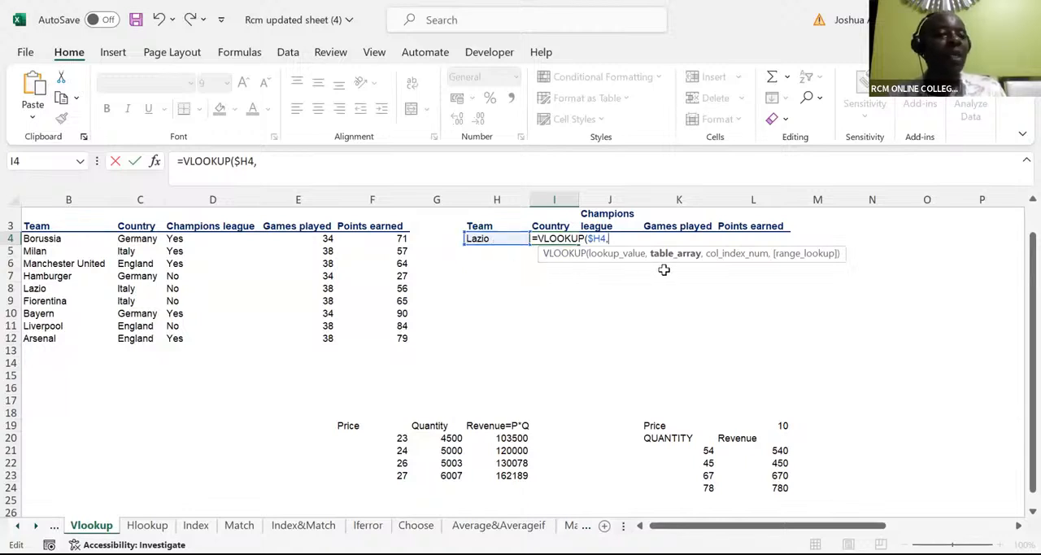
pyautogui.click(640, 525)
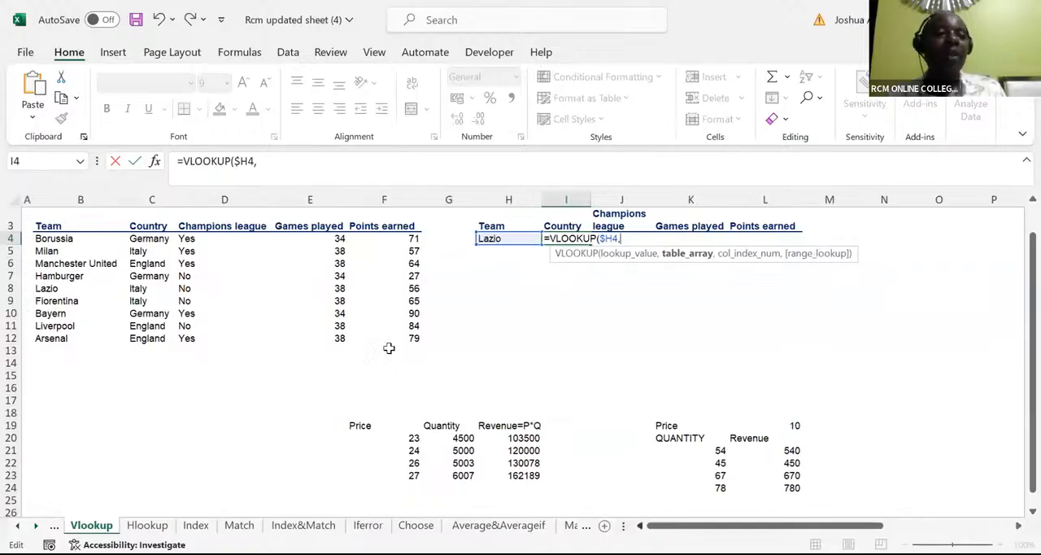
pyautogui.click(48, 226)
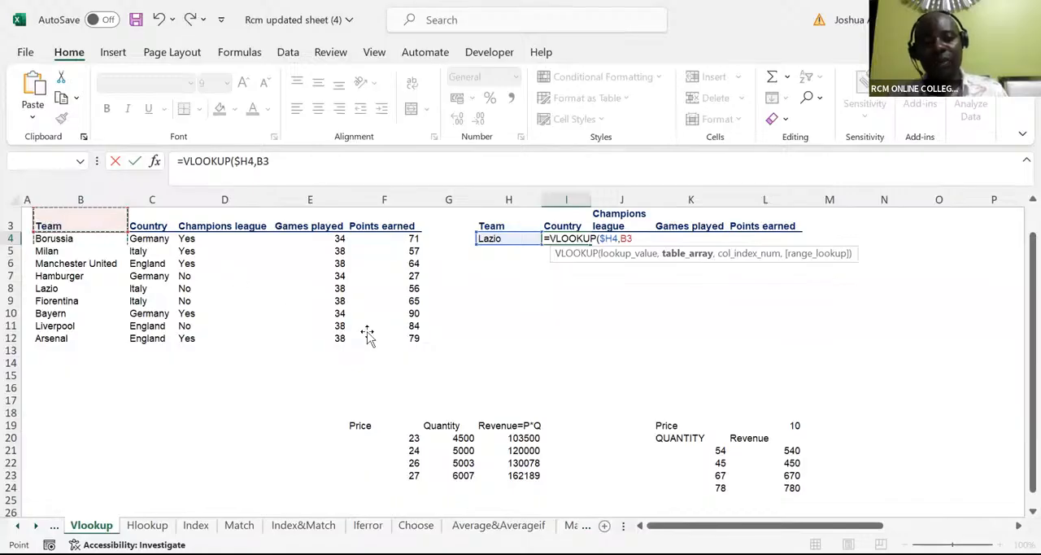
pyautogui.moveTo(368, 335); pyautogui.dragTo(366, 332)
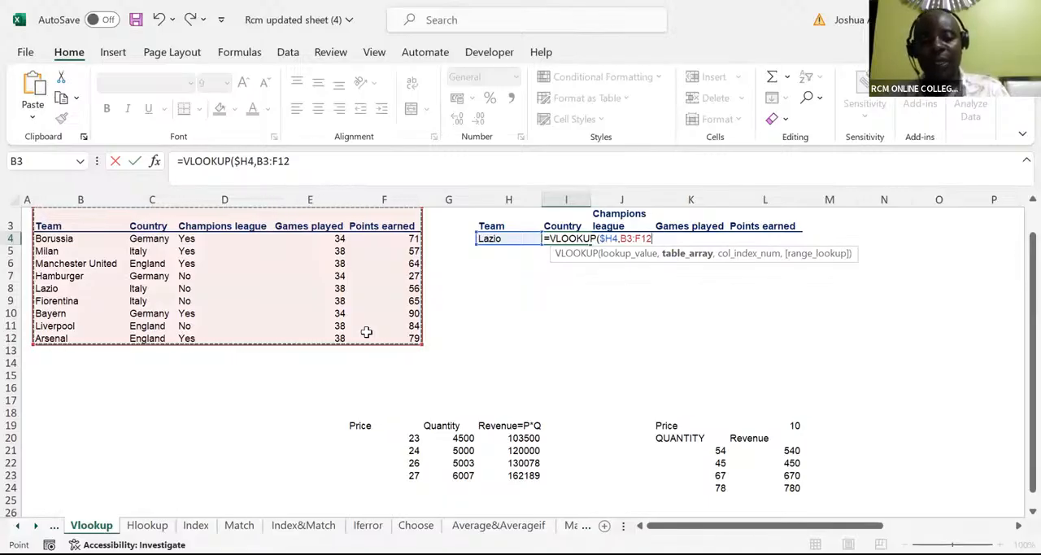
pyautogui.press('F4')
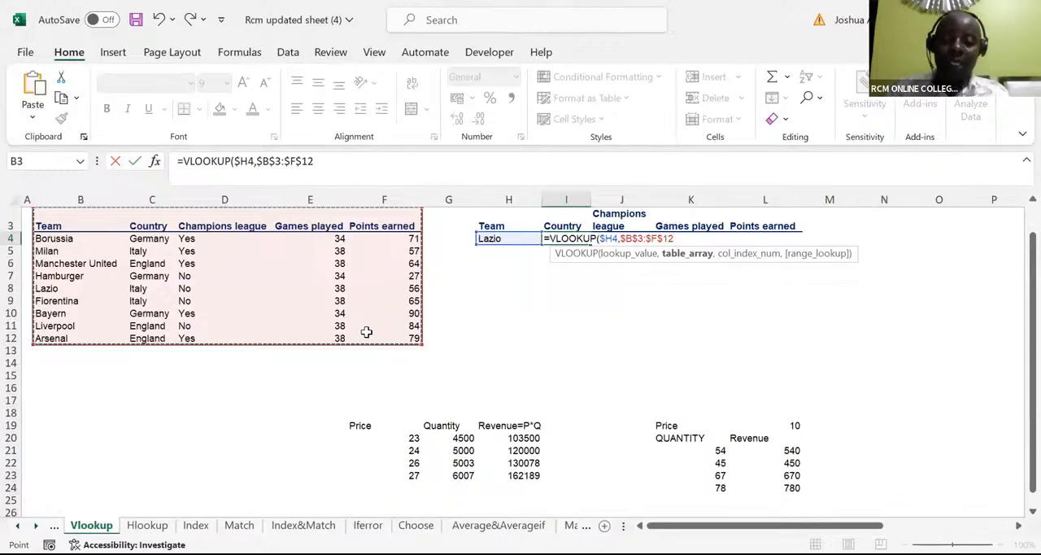
# Step: Complete the VLOOKUP in I4 with column index 2 and the exact-match option FALSE, and enter it
pyautogui.write(',')
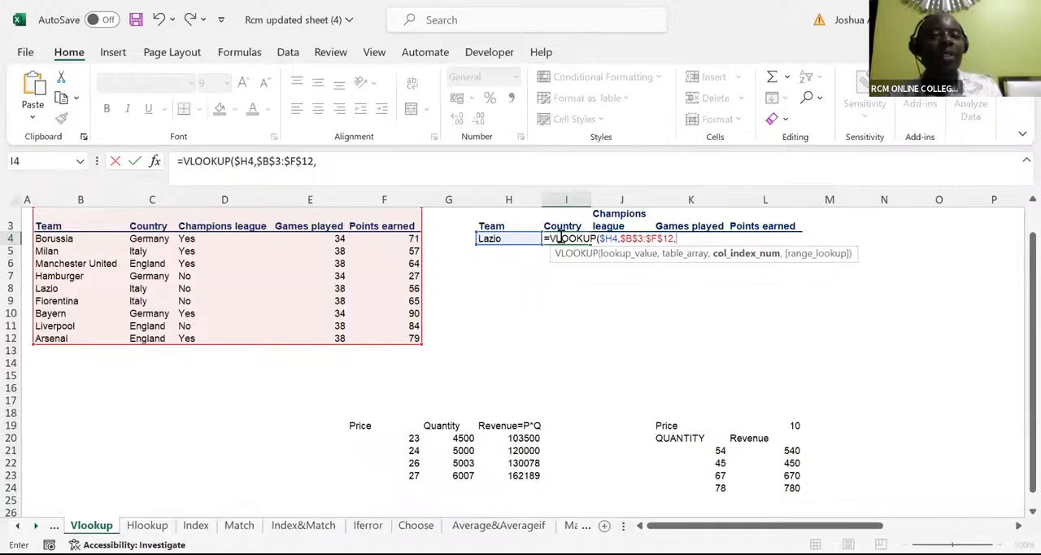
pyautogui.write('2')
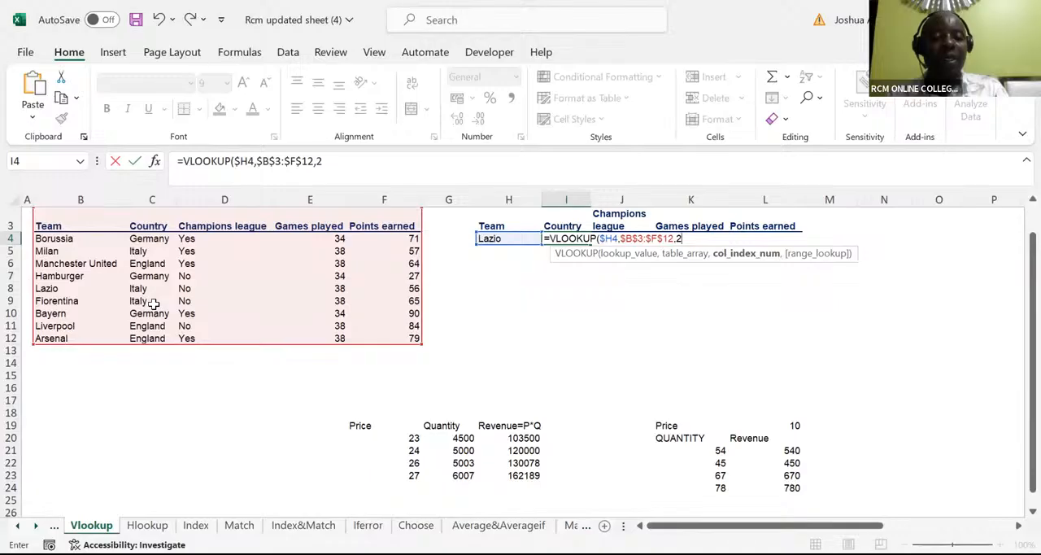
pyautogui.write(',')
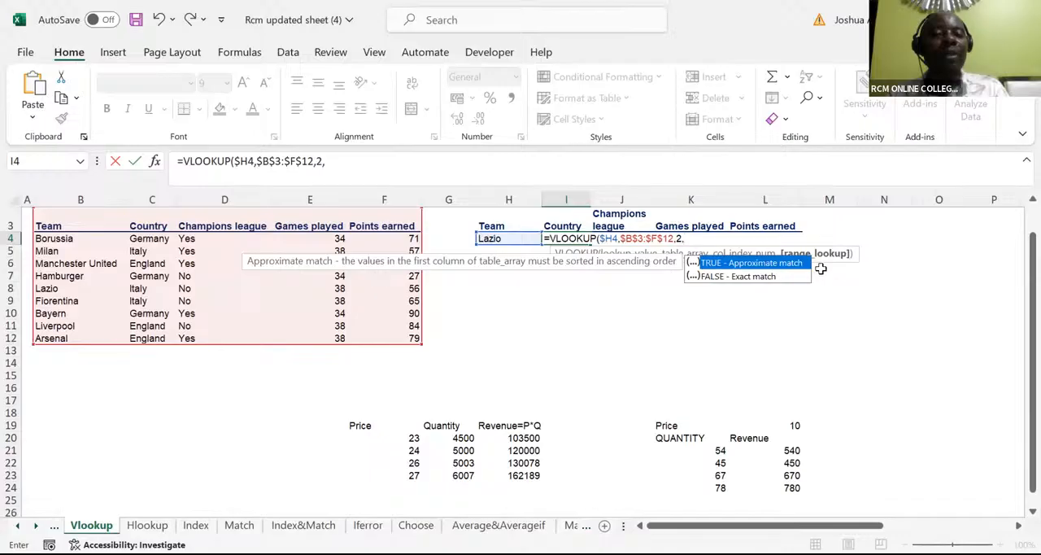
pyautogui.click(758, 278)
pyautogui.press('Tab')
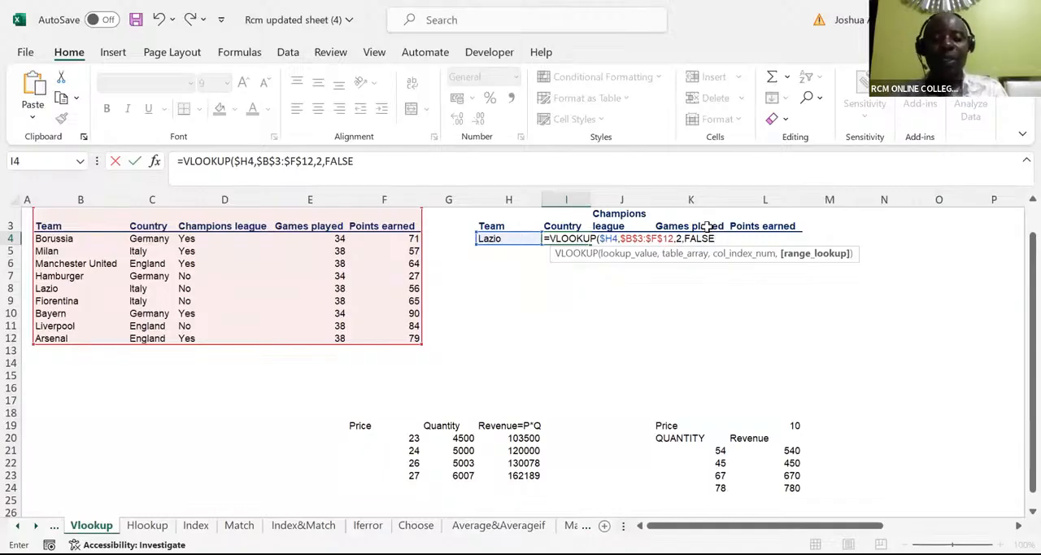
pyautogui.write(')')
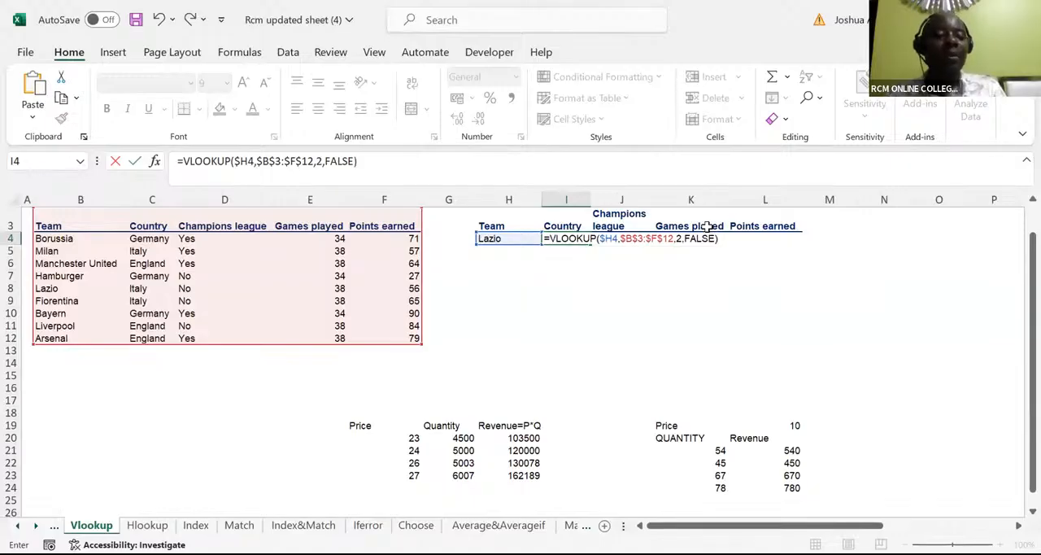
pyautogui.hotkey('ctrl', 'Return')
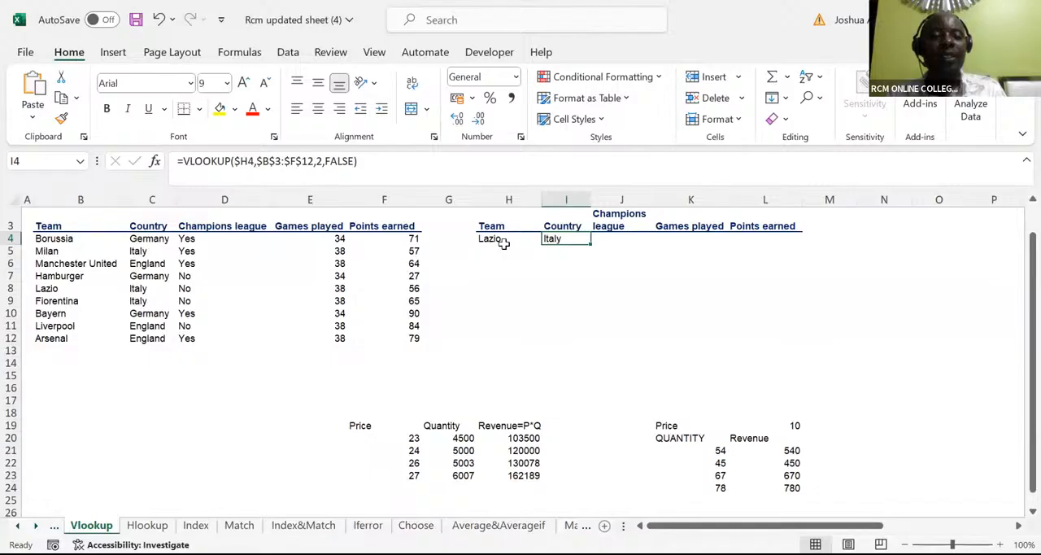
# Step: Erase the whole VLOOKUP formula from the Country cell I4
pyautogui.doubleClick(560, 238)
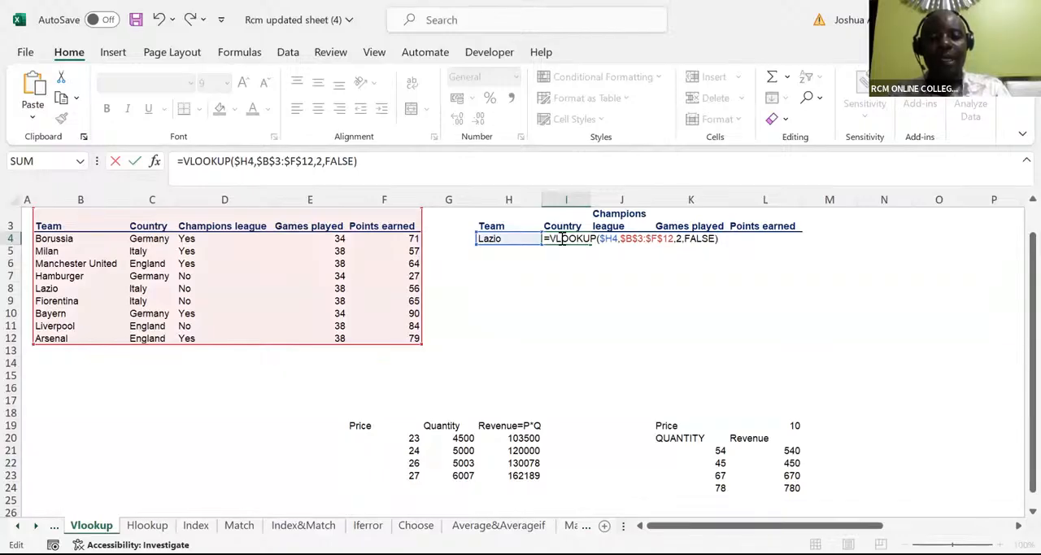
pyautogui.press('BackSpace')
pyautogui.press('BackSpace')
pyautogui.press('BackSpace')
pyautogui.press('BackSpace')
pyautogui.press('BackSpace')
pyautogui.press('BackSpace')
pyautogui.press('BackSpace')
pyautogui.press('BackSpace')
pyautogui.press('BackSpace')
pyautogui.press('BackSpace')
pyautogui.press('BackSpace')
pyautogui.press('BackSpace')
pyautogui.press('BackSpace')
pyautogui.press('BackSpace')
pyautogui.press('BackSpace')
pyautogui.press('BackSpace')
pyautogui.press('BackSpace')
pyautogui.press('BackSpace')
pyautogui.press('BackSpace')
pyautogui.press('BackSpace')
pyautogui.press('BackSpace')
pyautogui.press('BackSpace')
pyautogui.press('BackSpace')
pyautogui.press('BackSpace')
pyautogui.press('BackSpace')
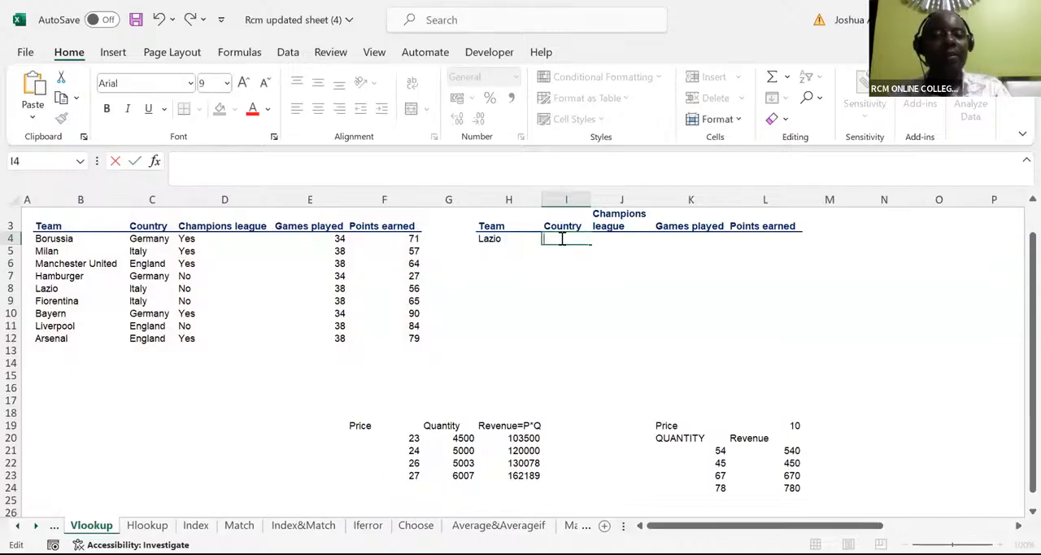
# Step: Begin a new VLOOKUP in the empty Country cell I4, using the team cell with locked column, $H4, as lookup value
pyautogui.write('=')
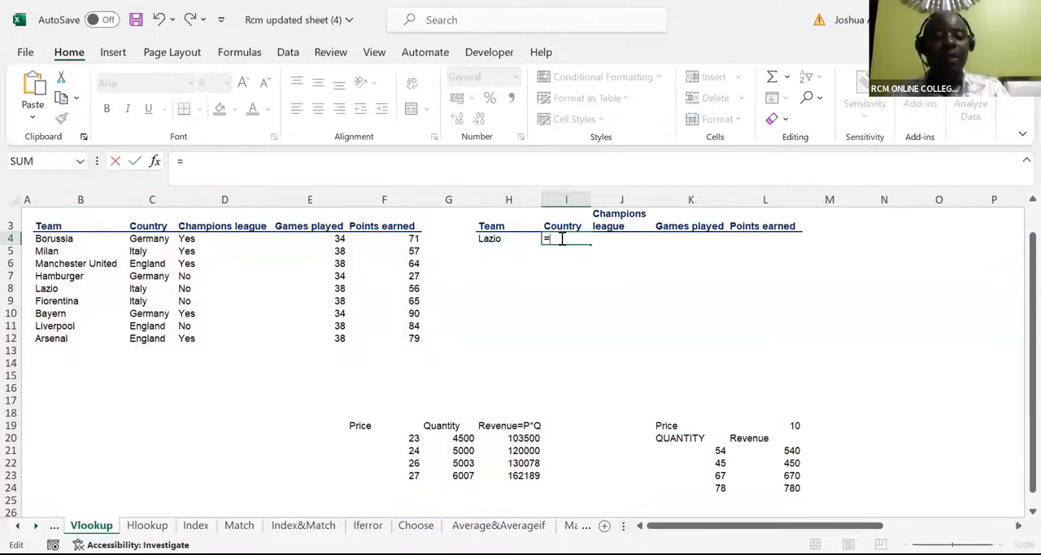
pyautogui.write('v')
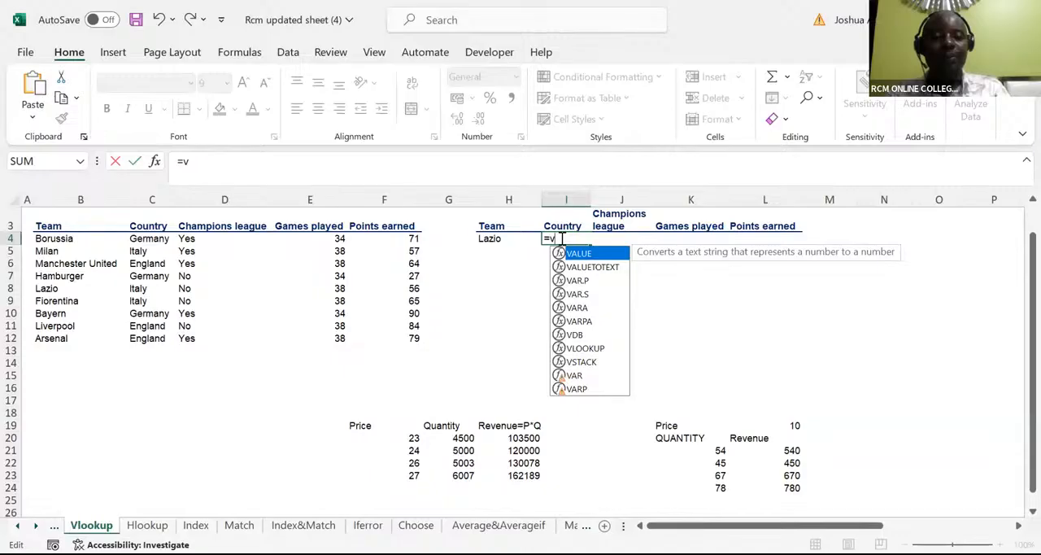
pyautogui.write('lo')
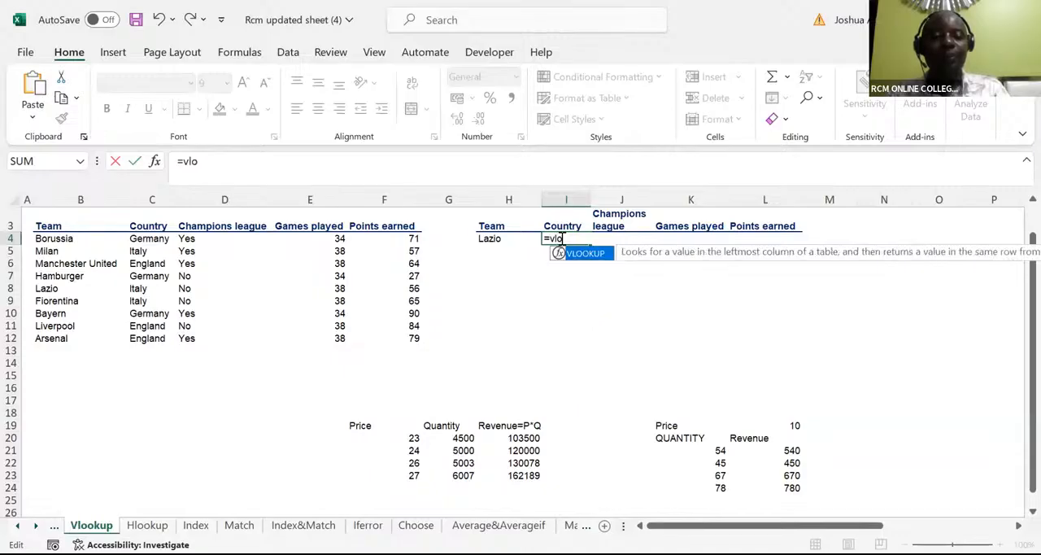
pyautogui.press('Tab')
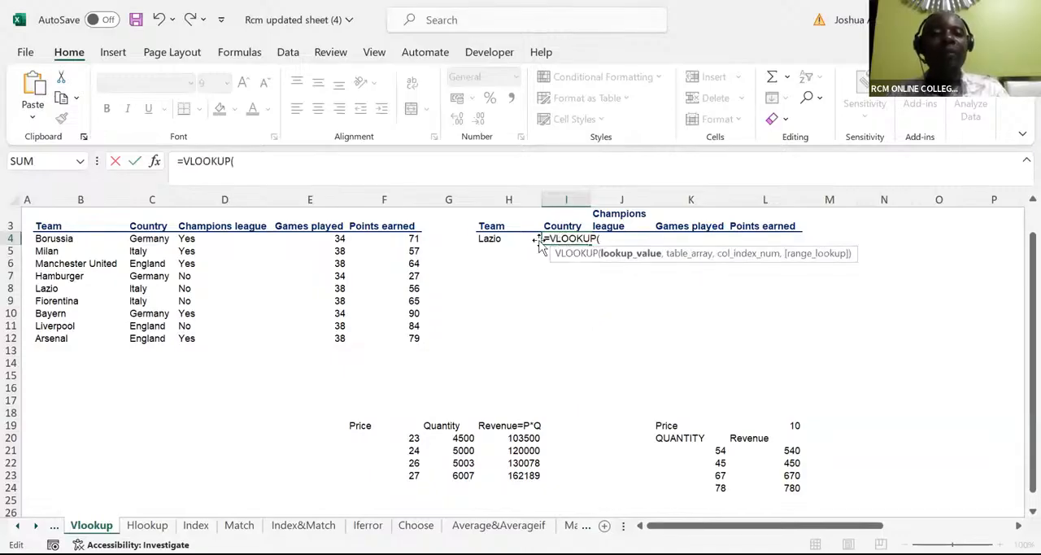
pyautogui.click(489, 234)
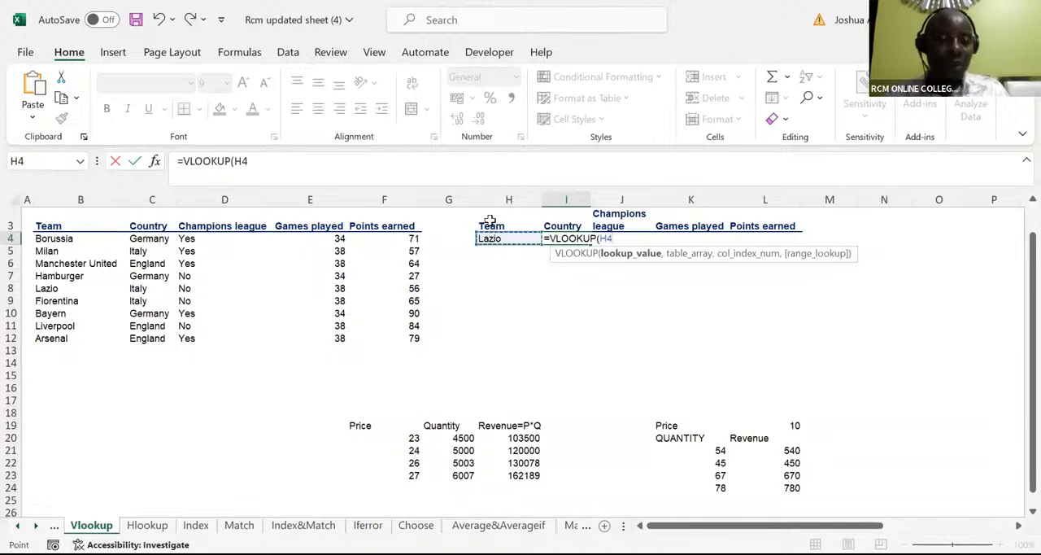
pyautogui.click(599, 238)
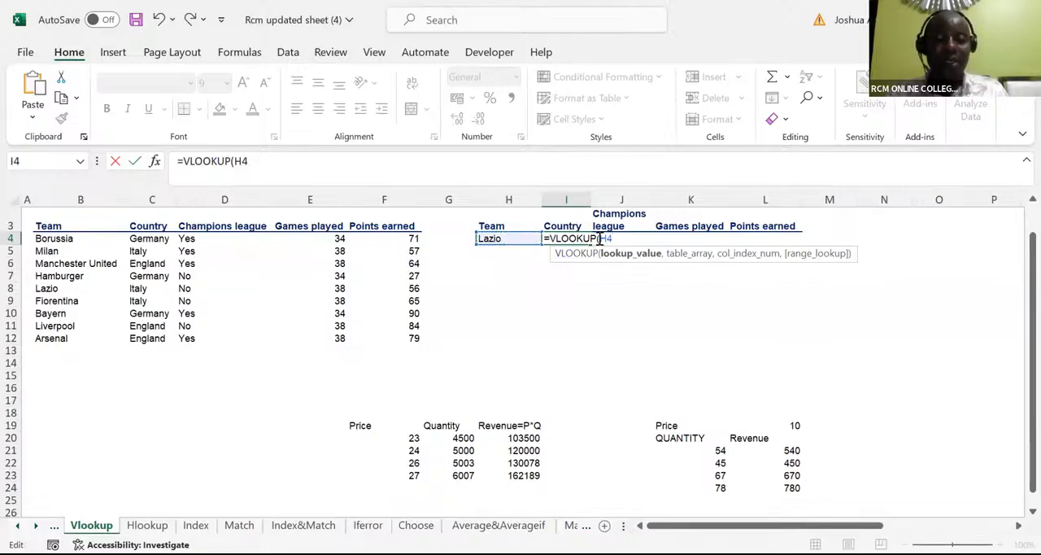
pyautogui.write('$H4')
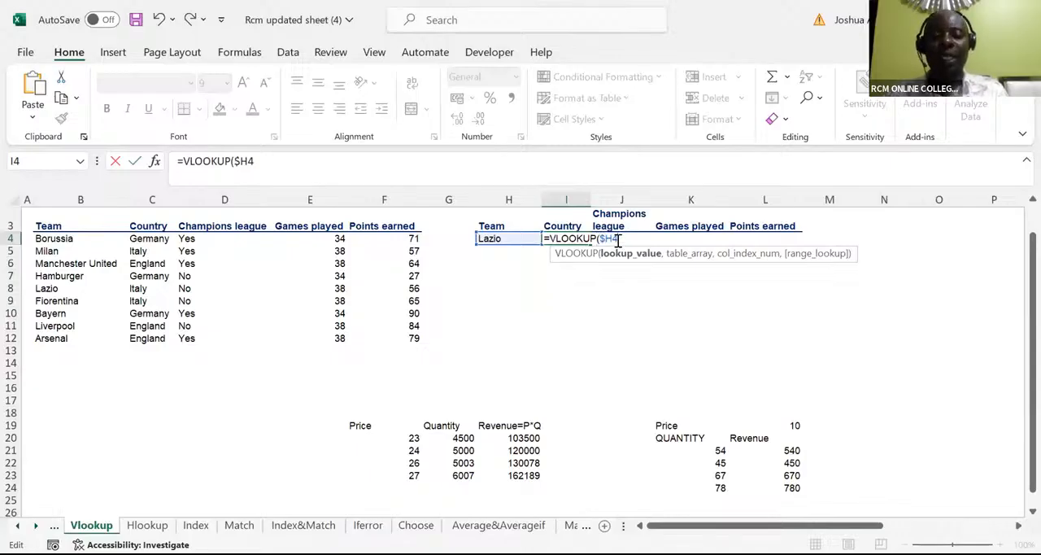
pyautogui.write(',')
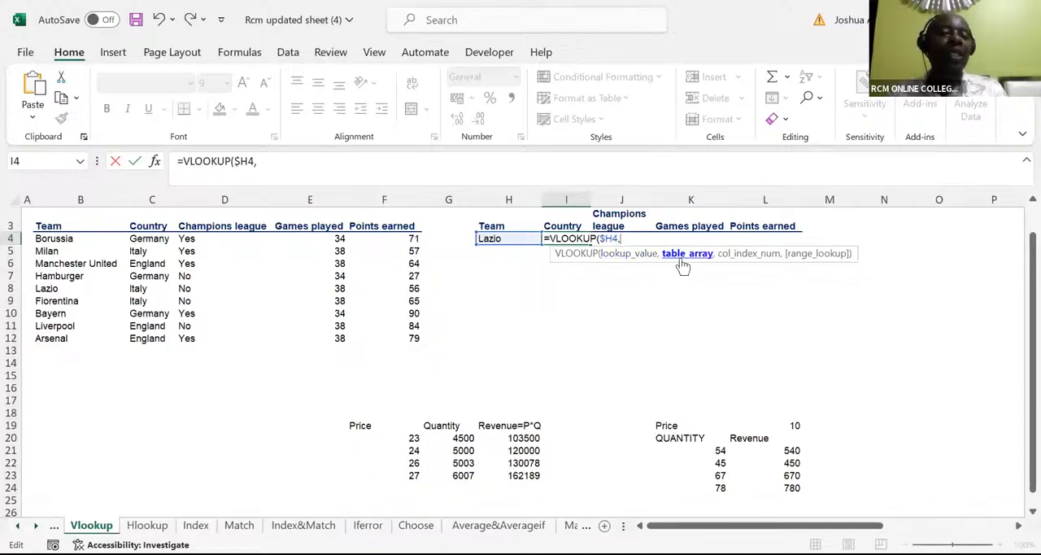
# Step: Add the whole team table including its header row as the table array, made absolute as $B$3:$F$12
pyautogui.click(48, 228)
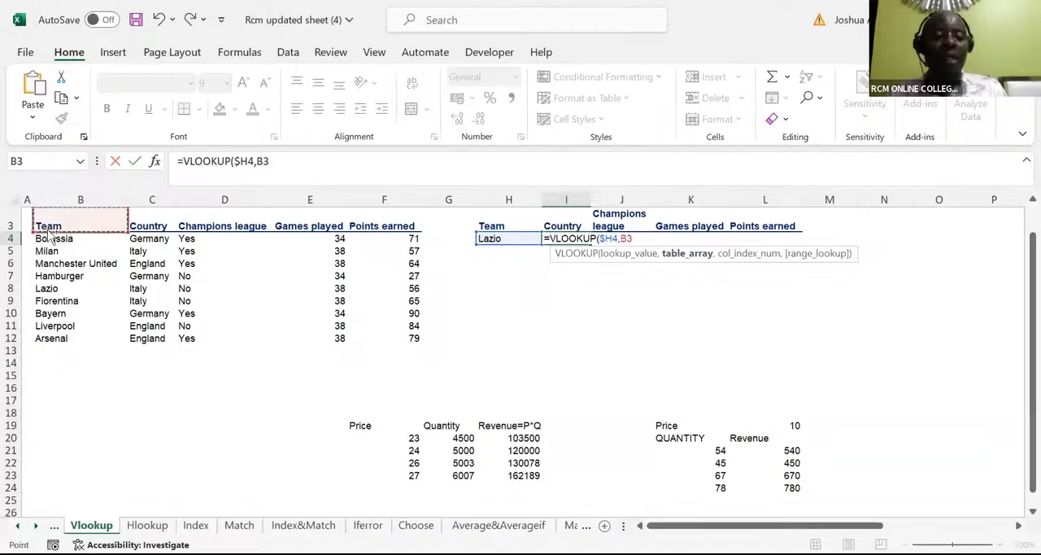
pyautogui.hotkey('ctrl', 'shift', 'Right')
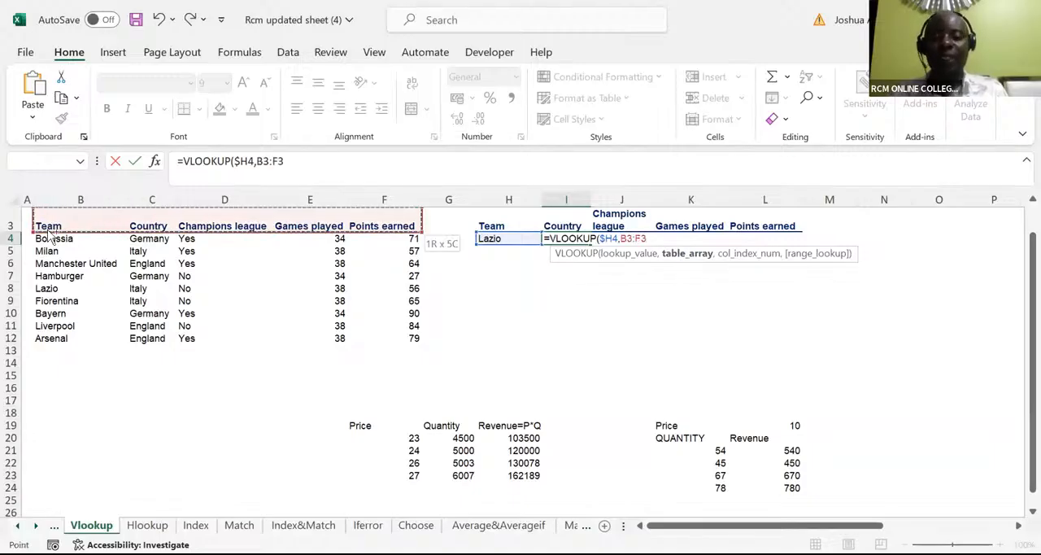
pyautogui.hotkey('ctrl', 'shift', 'Down')
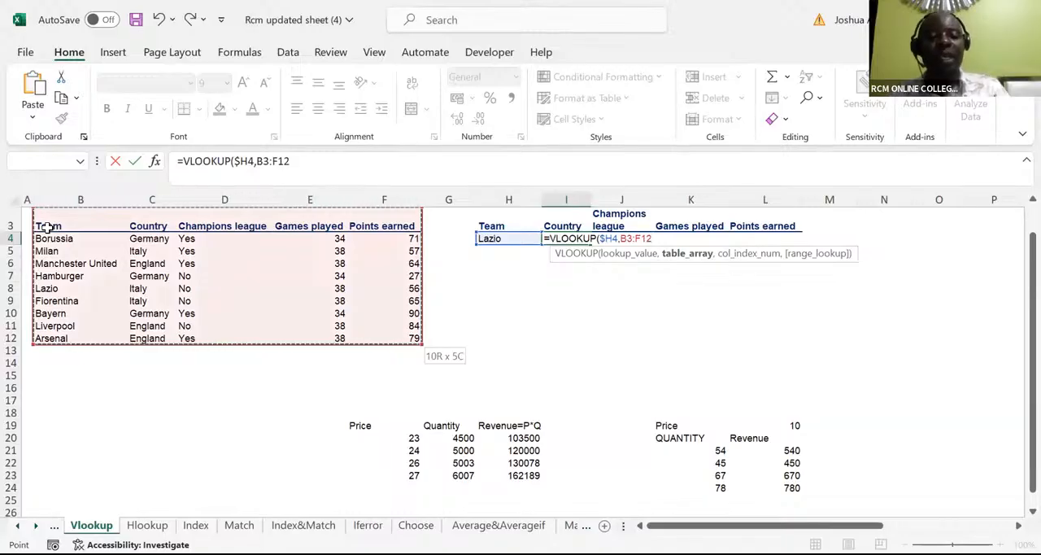
pyautogui.press('F4')
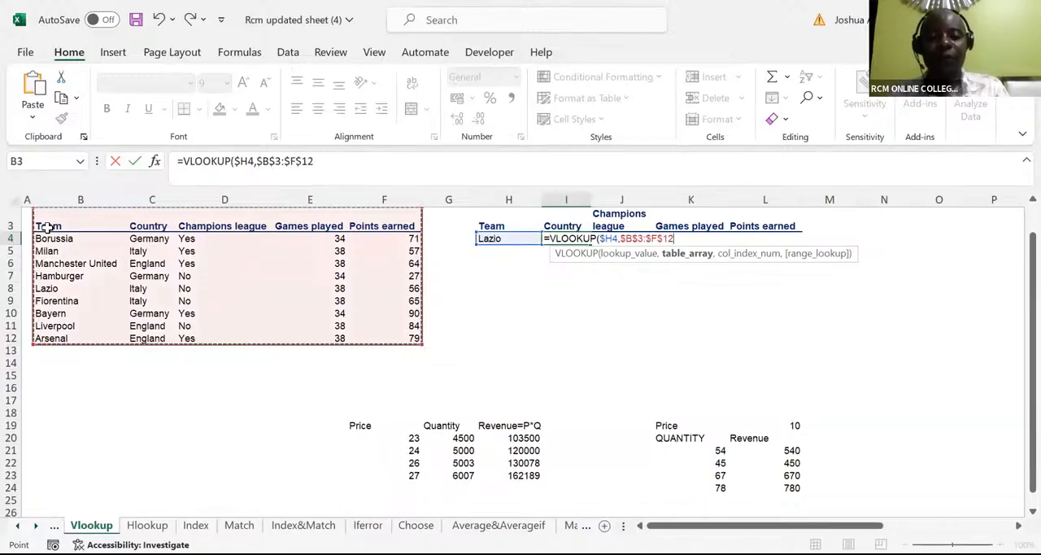
pyautogui.write(',')
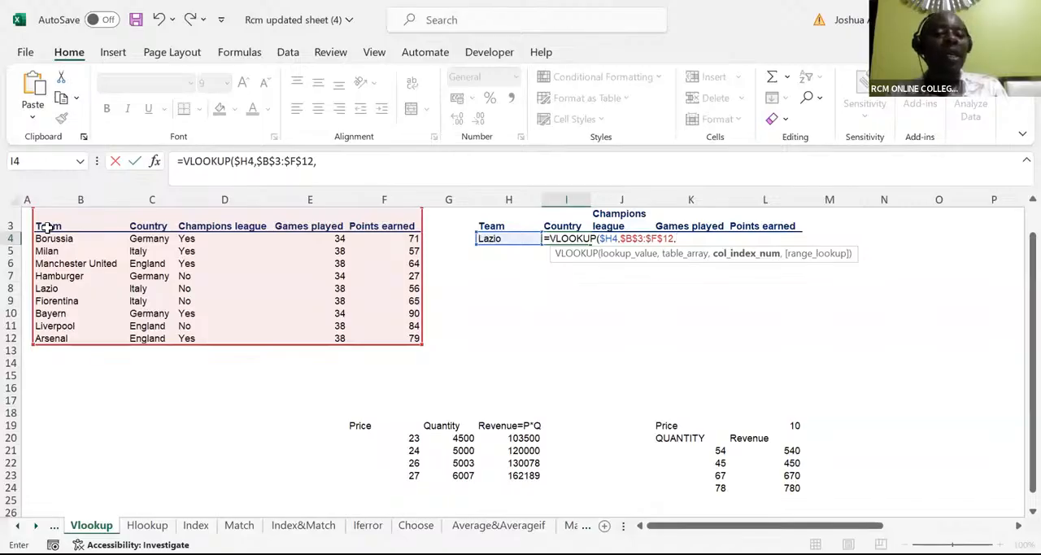
# Step: Finish the formula with column index 2 and 0 for an exact match, and enter it keeping I4 selected
pyautogui.write('2')
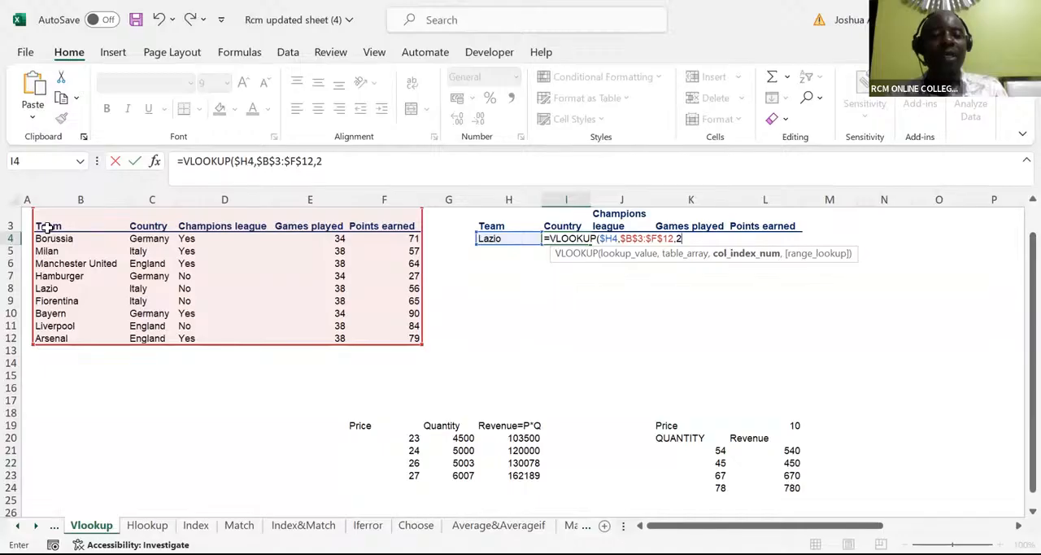
pyautogui.write(',')
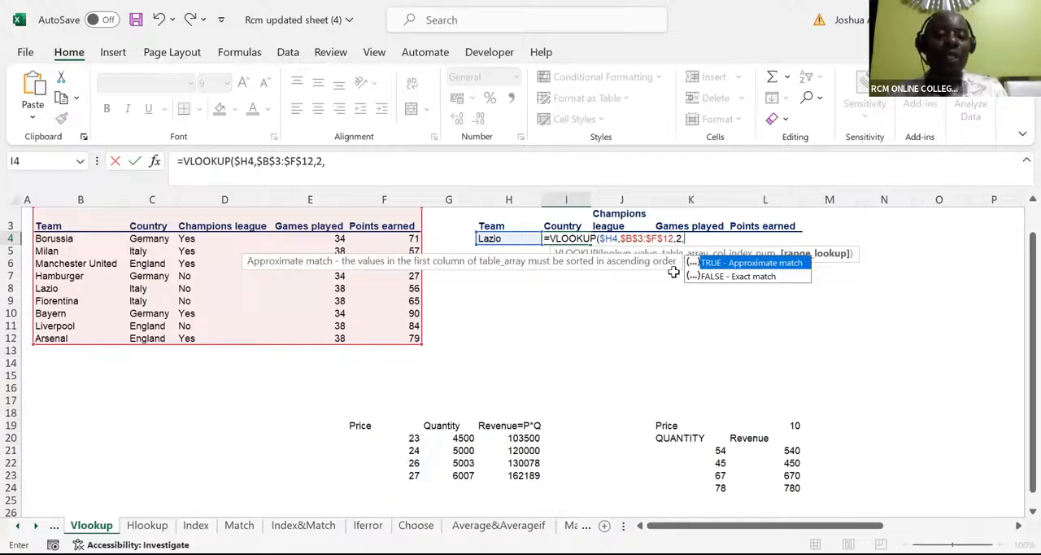
pyautogui.write('0')
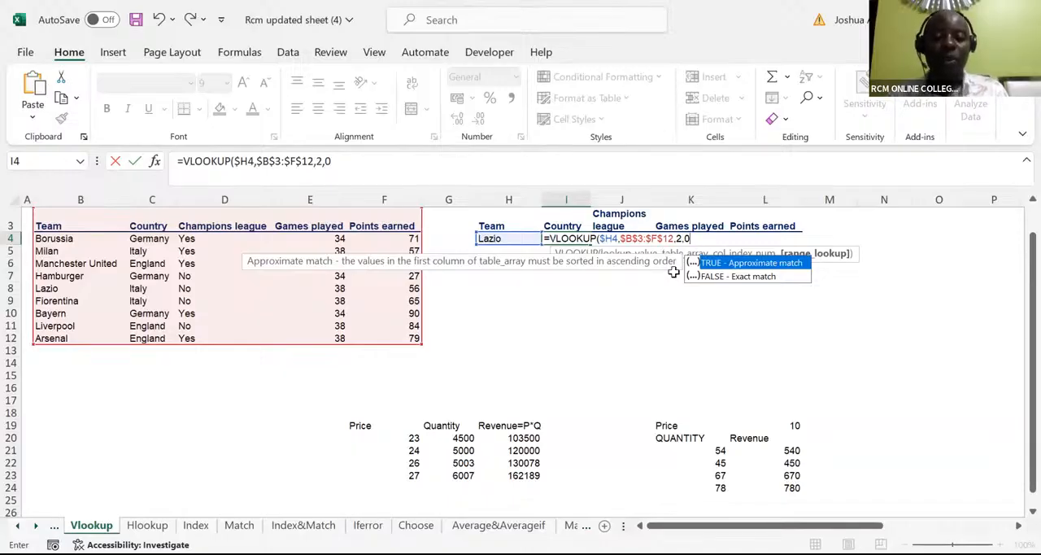
pyautogui.write(')')
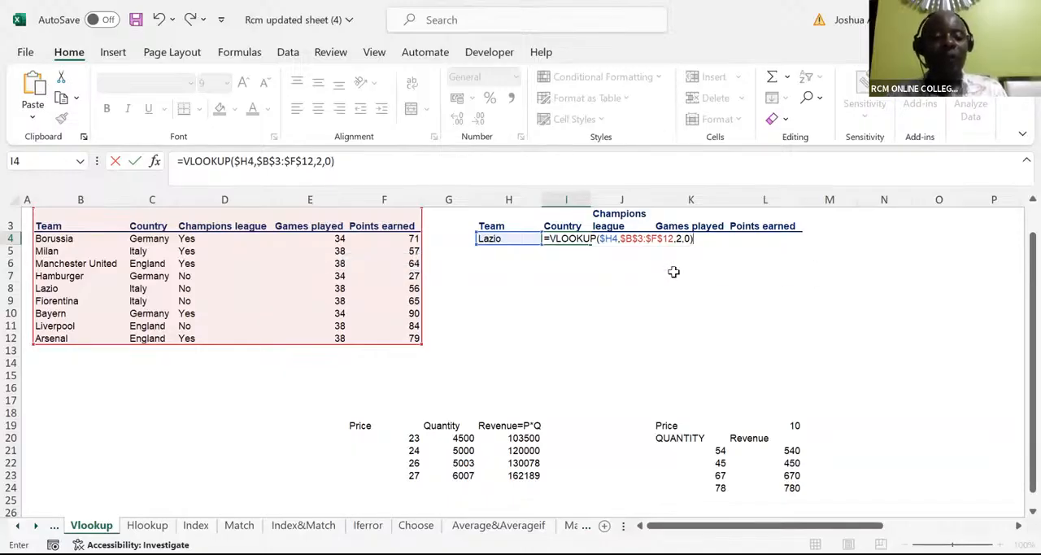
pyautogui.hotkey('ctrl', 'Return')
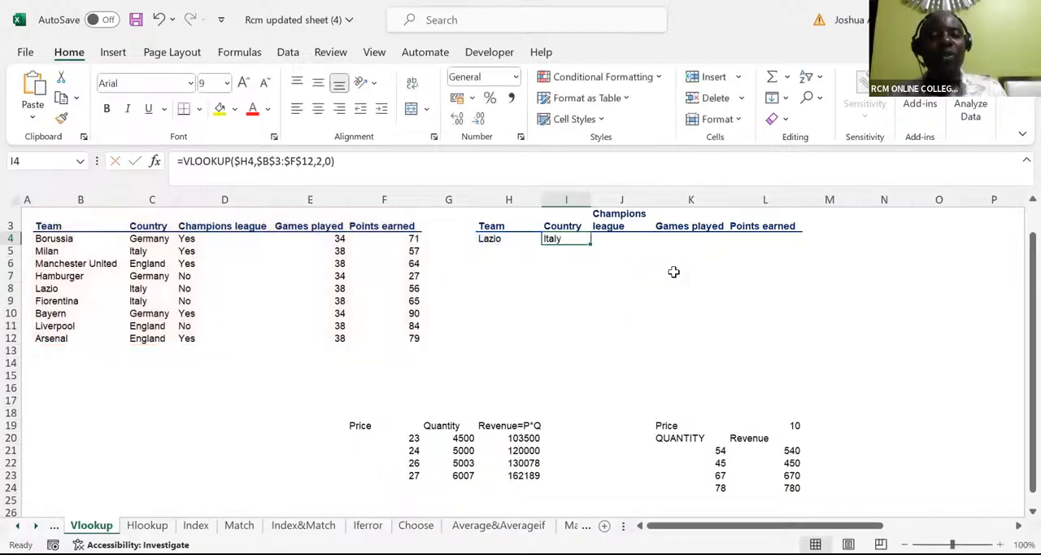
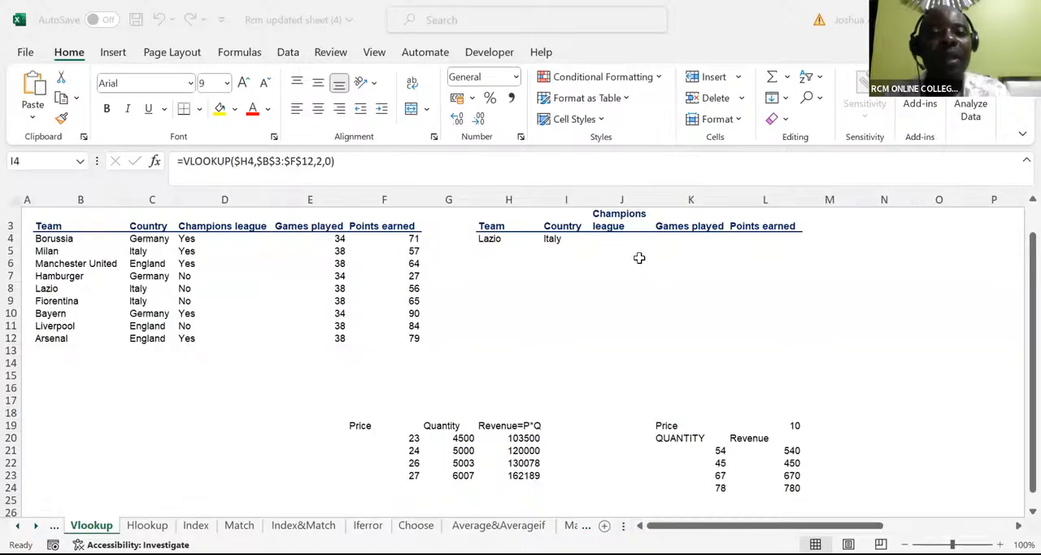
# Step: Restart the VLOOKUP formula in the Country cell I4, with the team cell as lookup value and its column locked as $H4
pyautogui.click(553, 238)
pyautogui.write('=')
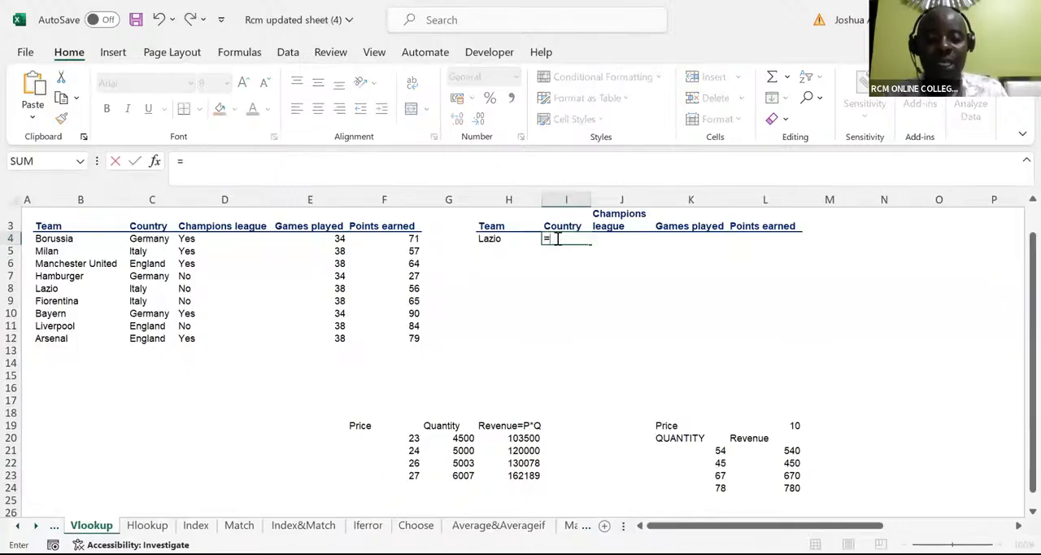
pyautogui.write('vlo')
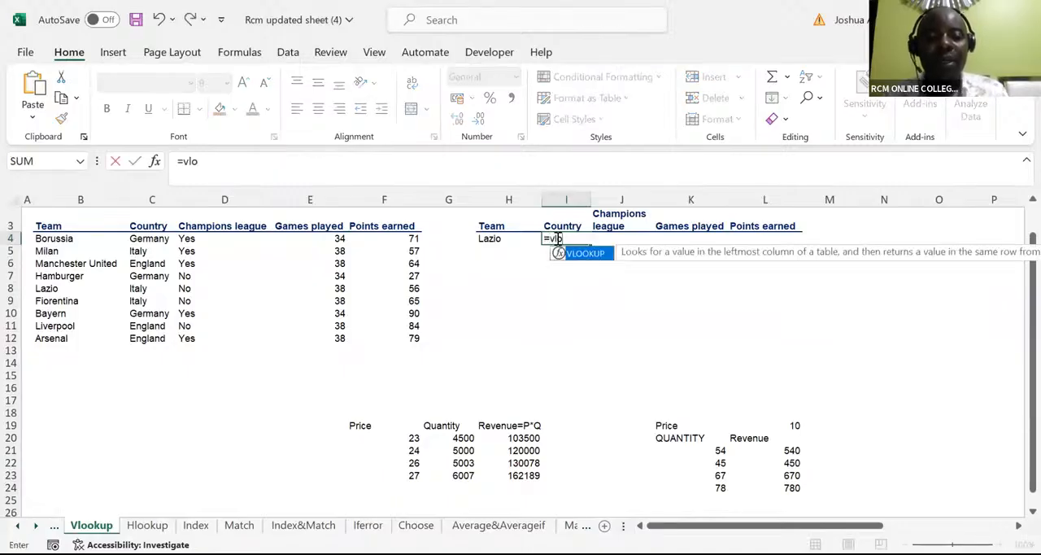
pyautogui.press('Tab')
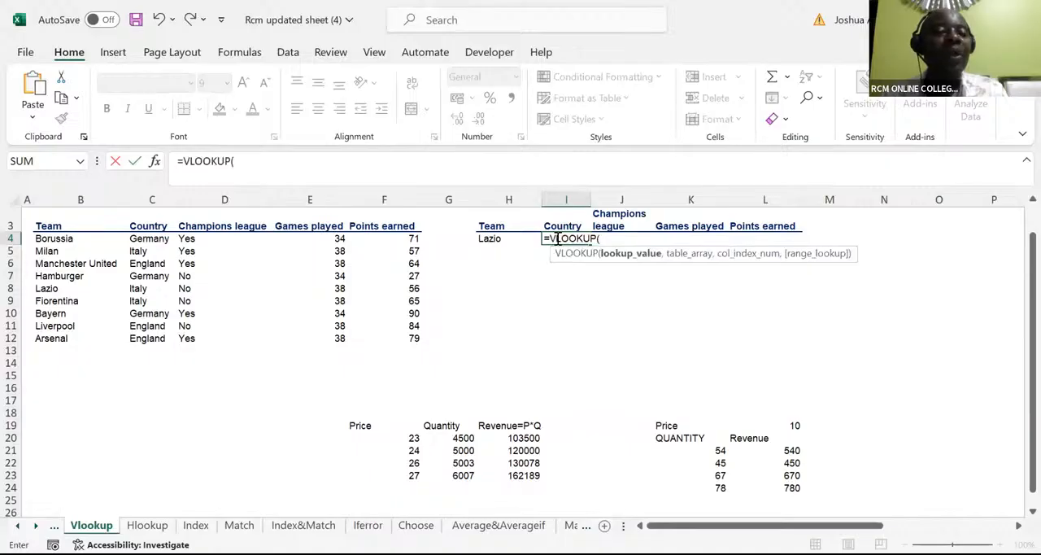
pyautogui.click(491, 238)
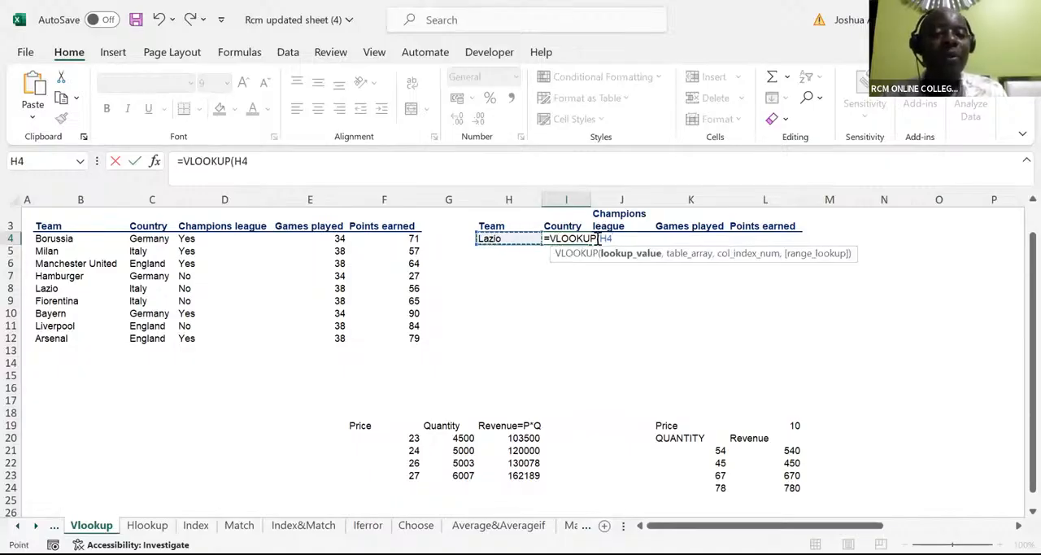
pyautogui.click(599, 239)
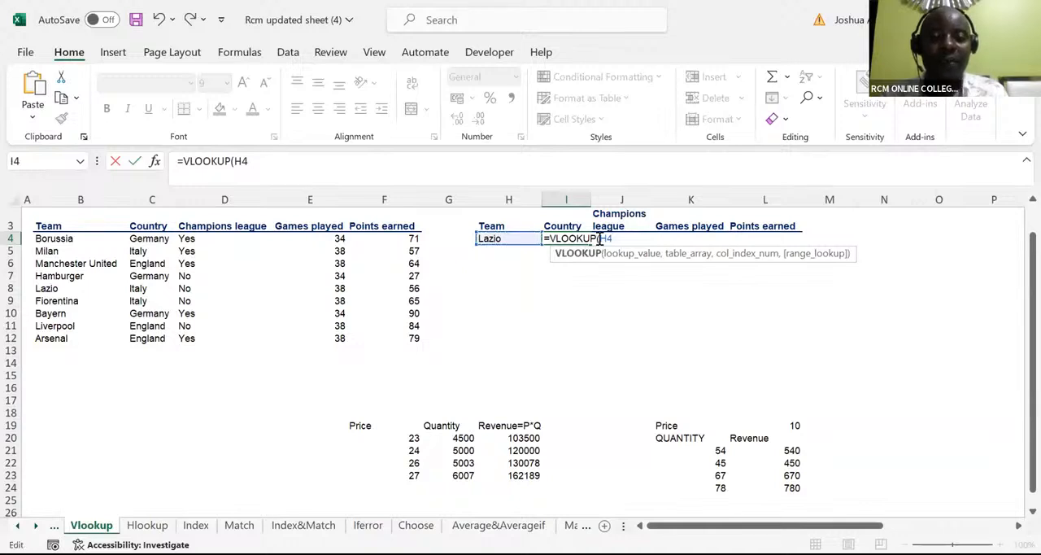
pyautogui.press('Right')
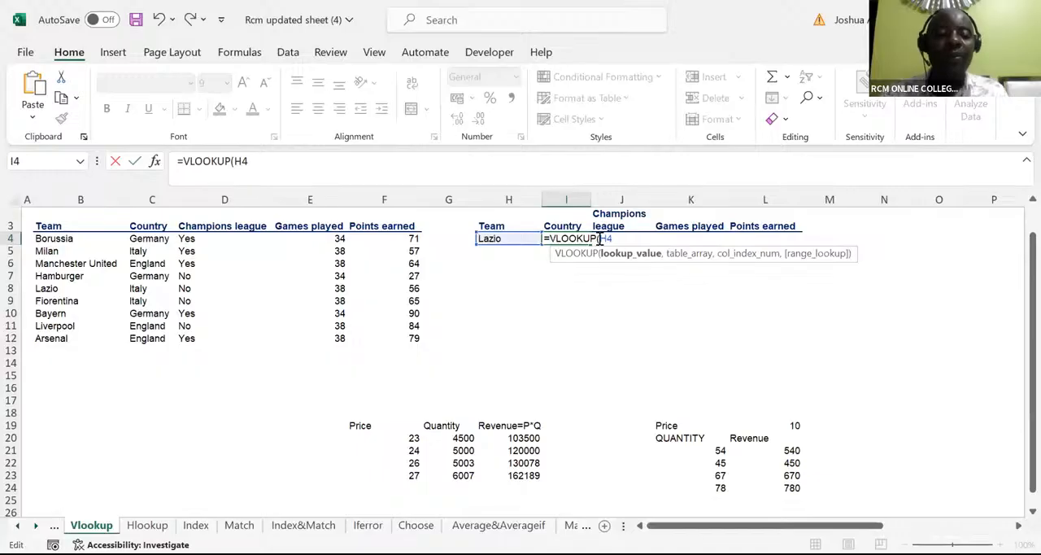
pyautogui.write('$H4')
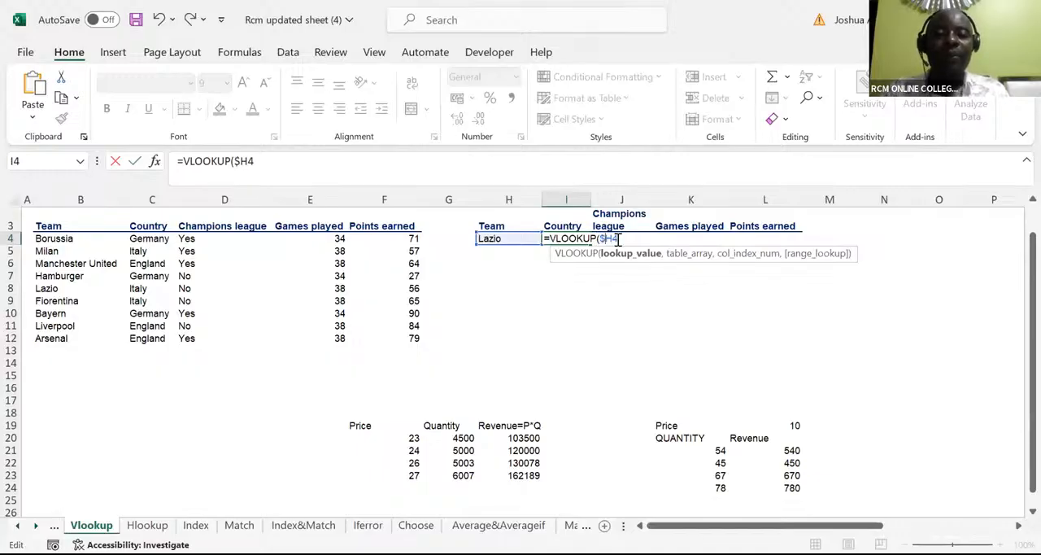
pyautogui.write(',')
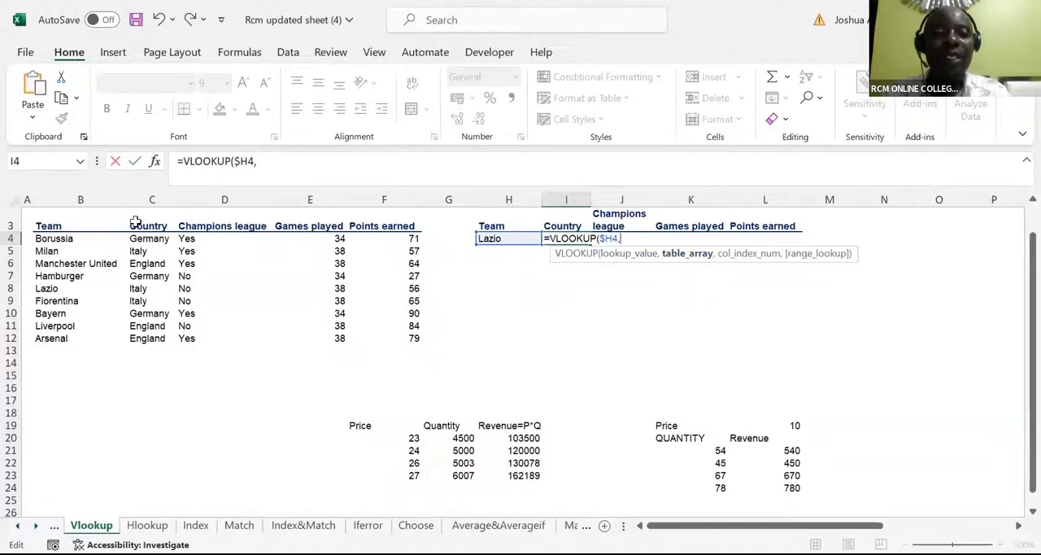
# Step: Add the team table with its header row as the table array, made absolute as $B$3:$F$12
pyautogui.click(45, 229)
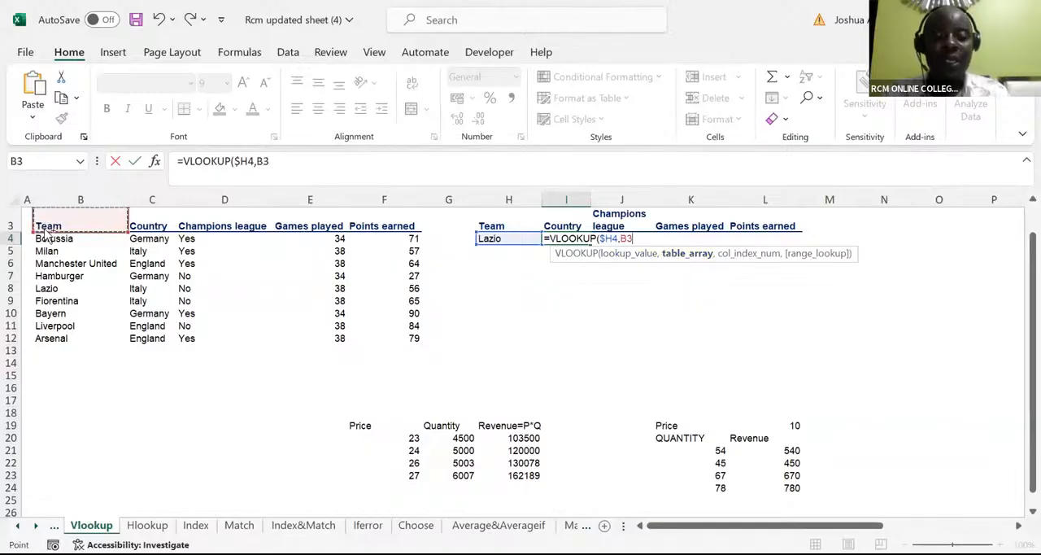
pyautogui.hotkey('shift', 'Right')
pyautogui.hotkey('shift', 'Right')
pyautogui.hotkey('shift', 'Right')
pyautogui.hotkey('shift', 'Right')
pyautogui.hotkey('ctrl', 'shift', 'Down')
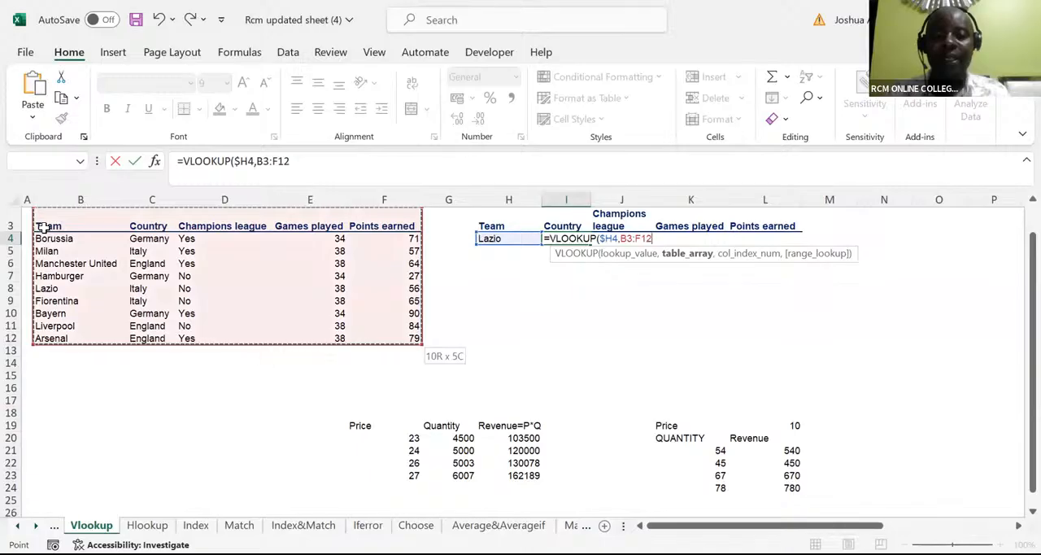
pyautogui.press('F4')
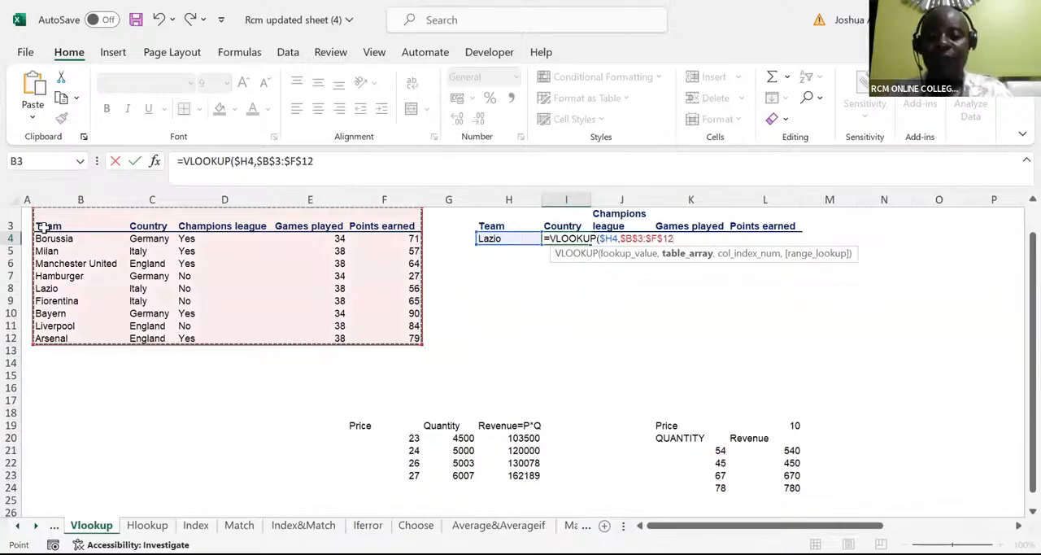
# Step: Complete the formula with column index 2 and 0 for an exact match, and enter it keeping I4 selected
pyautogui.write(',')
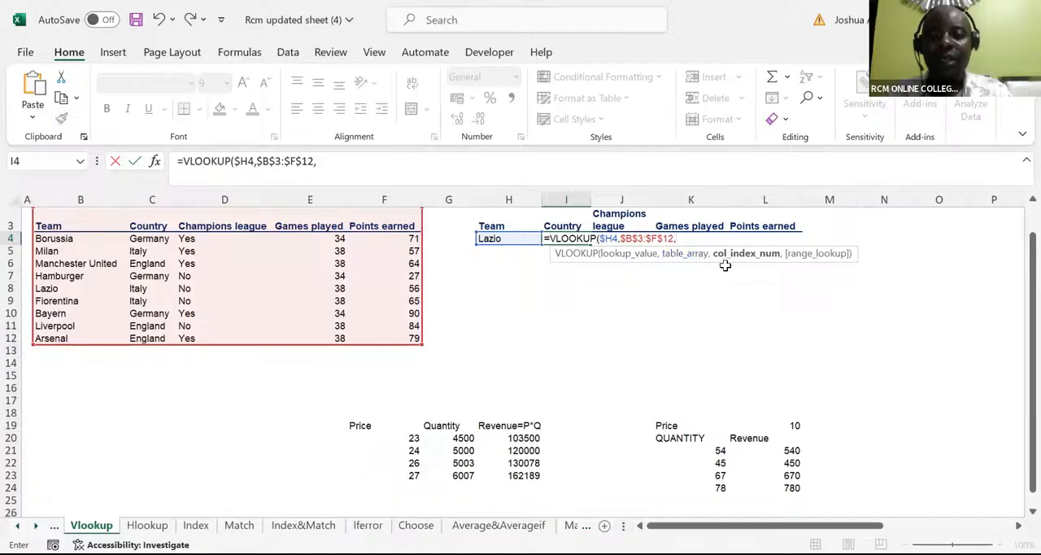
pyautogui.write('2')
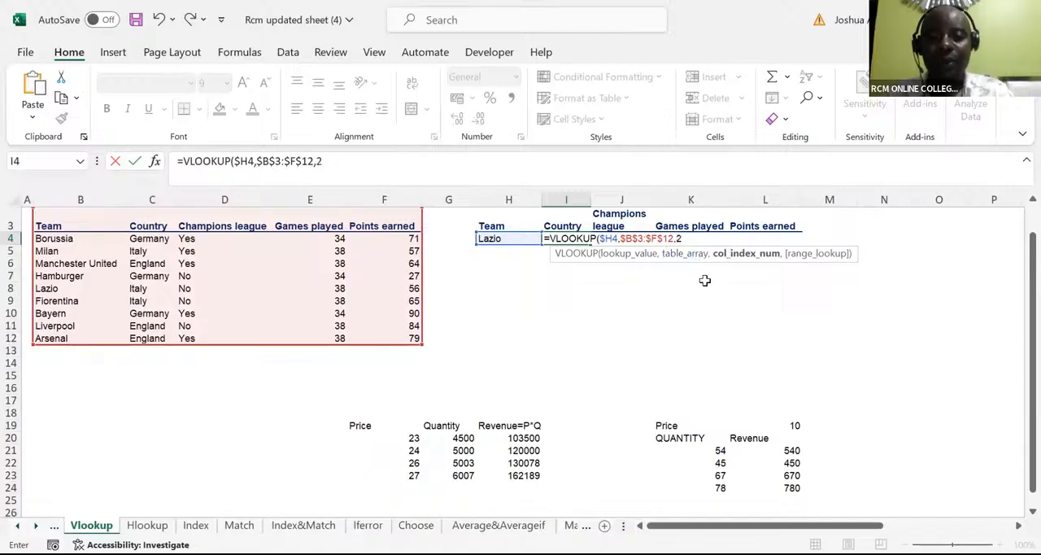
pyautogui.write(',0')
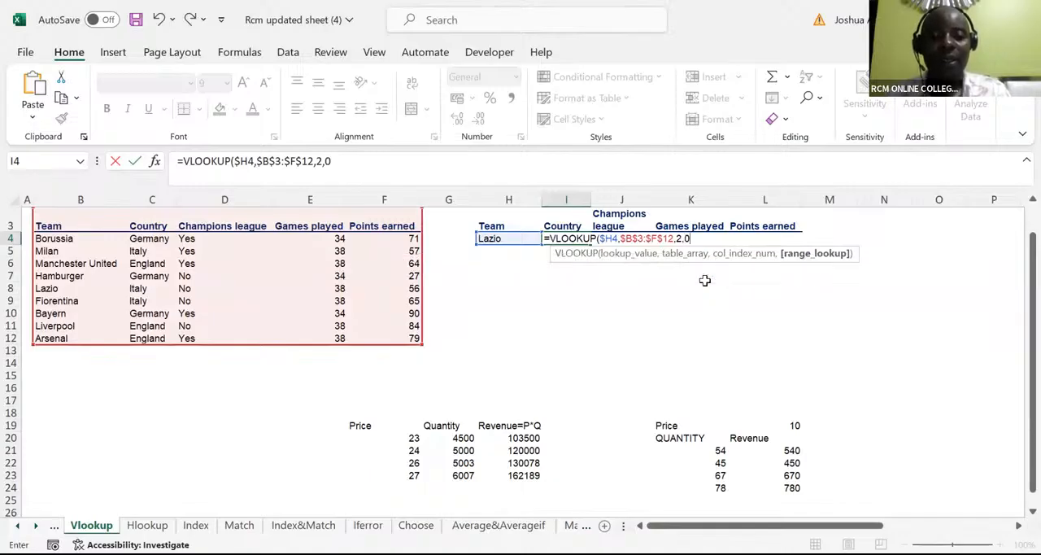
pyautogui.write(')')
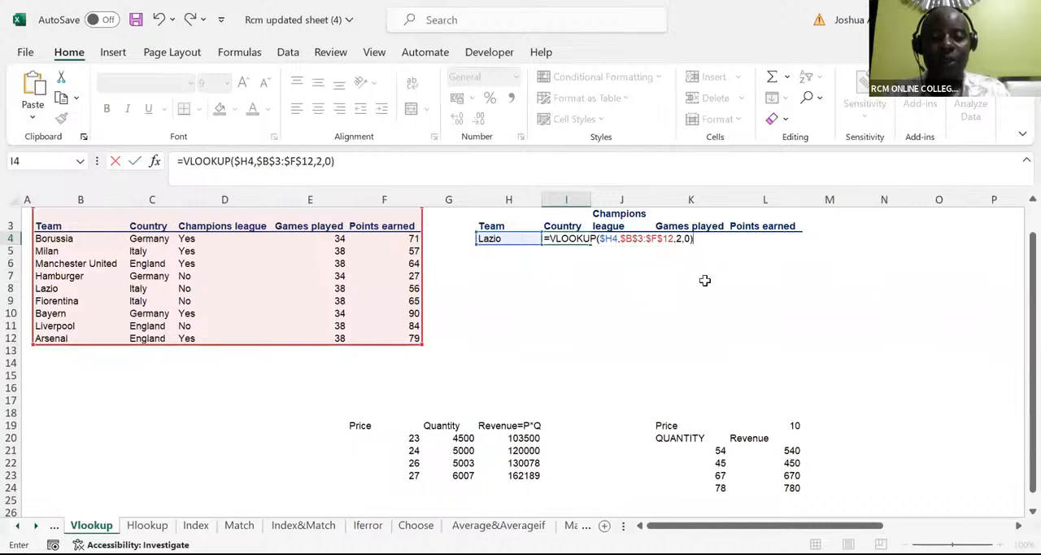
pyautogui.hotkey('ctrl', 'Return')
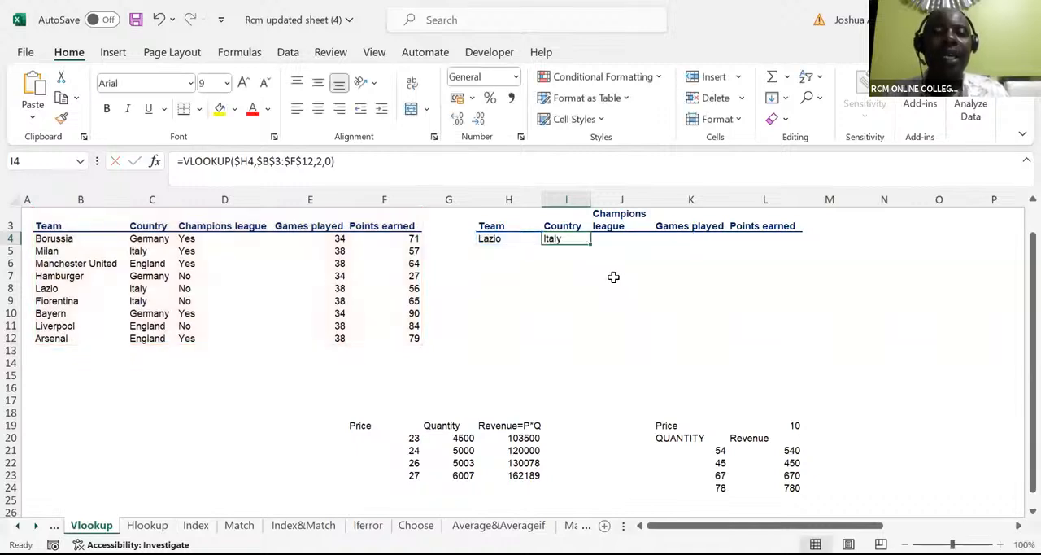
# Step: Copy the Country formula across to L4, and change the column index to 3 in the Champions league cell J4
pyautogui.moveTo(591, 242); pyautogui.dragTo(781, 254)
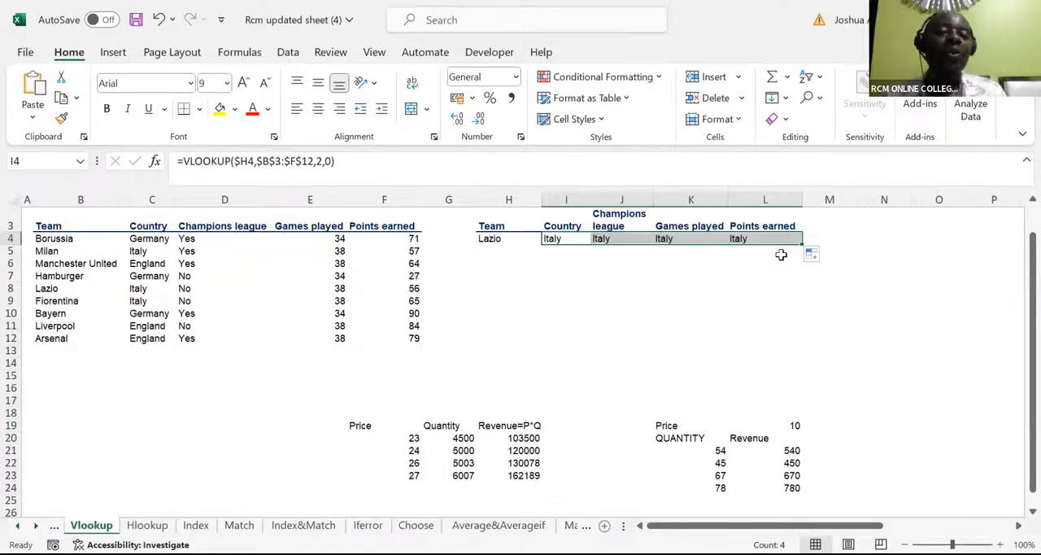
pyautogui.click(603, 238)
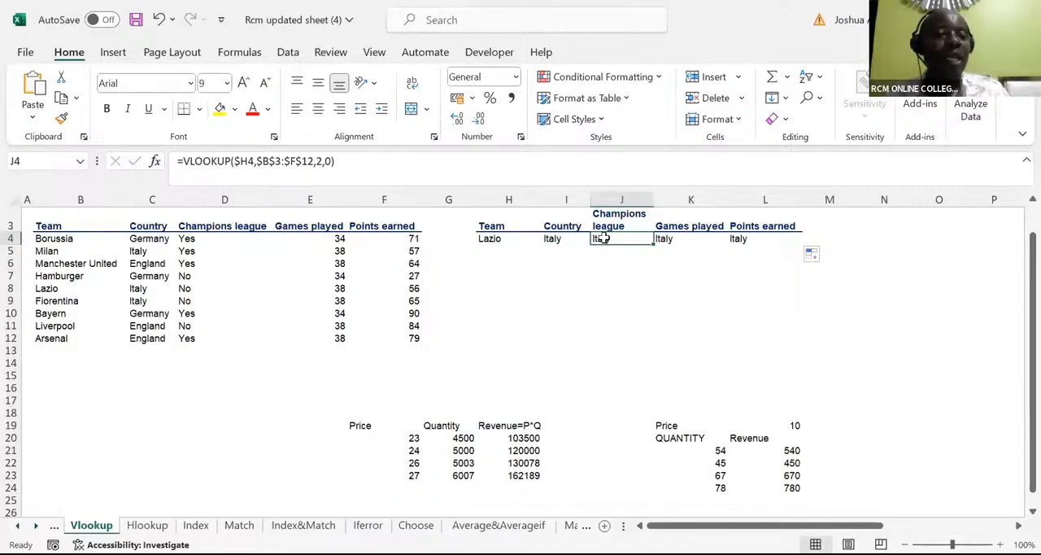
pyautogui.click(320, 166)
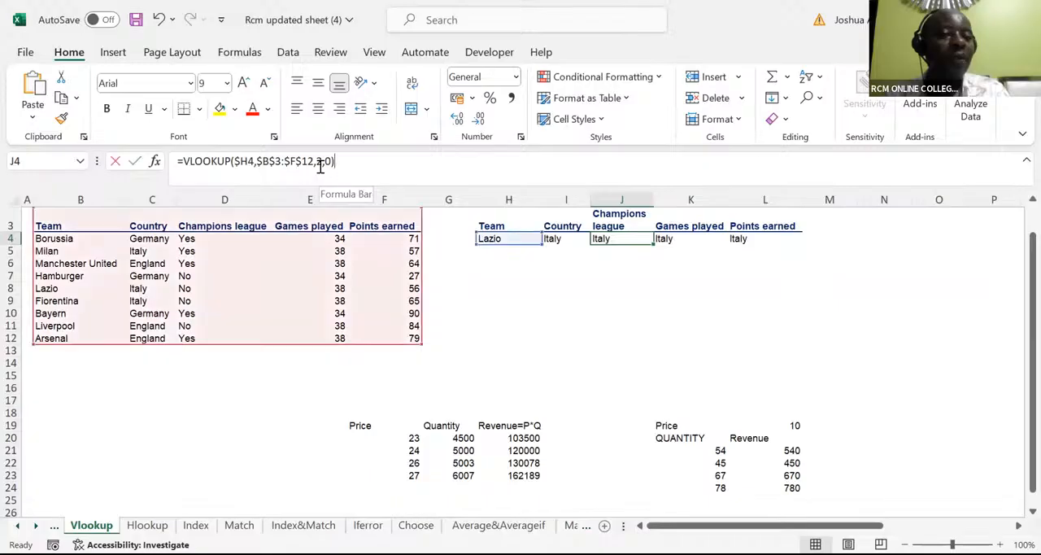
pyautogui.press('BackSpace')
pyautogui.write('3')
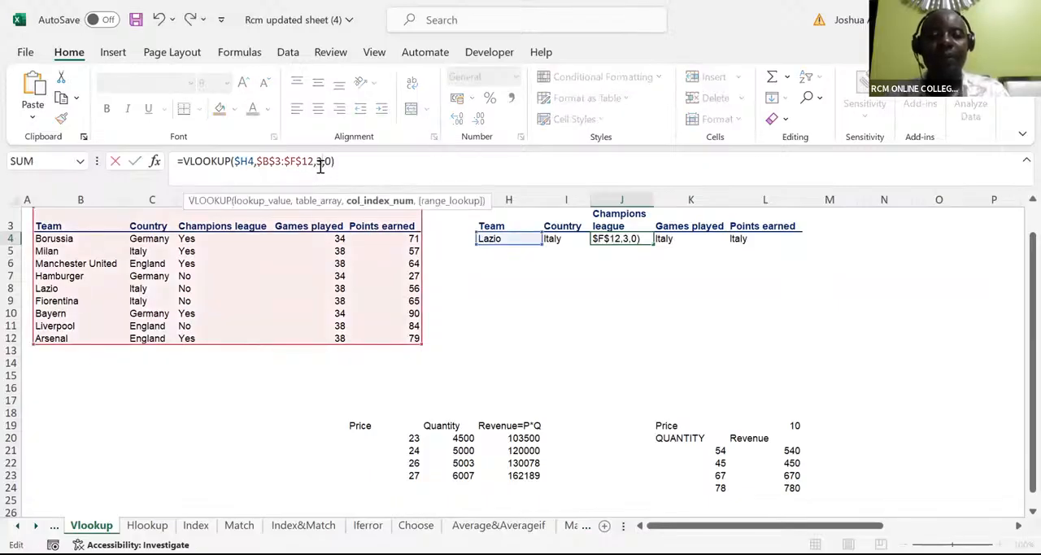
pyautogui.press('Tab')
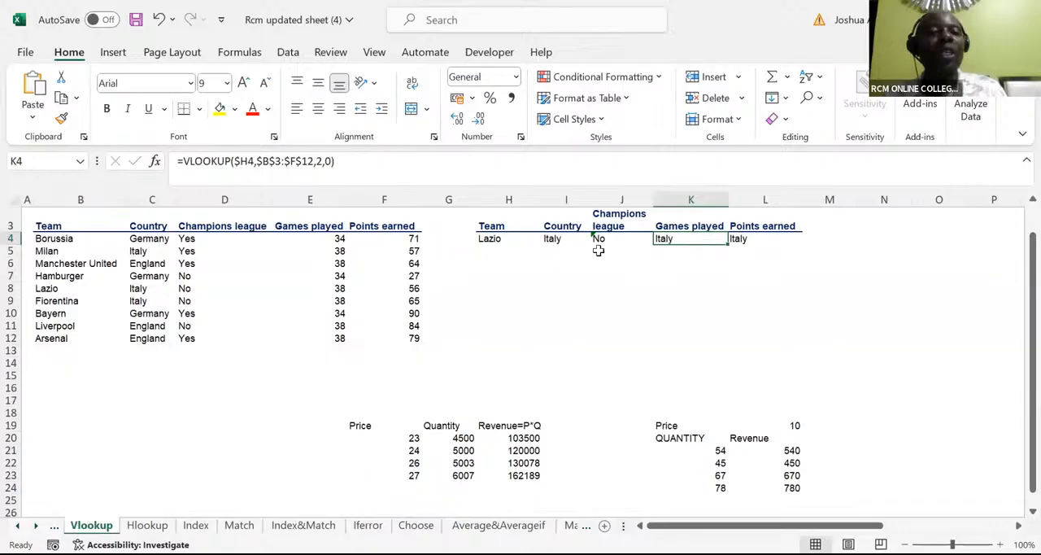
# Step: Change the VLOOKUP column index to 4 in the Games played cell K4 and to 5 in the Points earned cell L4
pyautogui.click(322, 162)
pyautogui.press('BackSpace')
pyautogui.write('4')
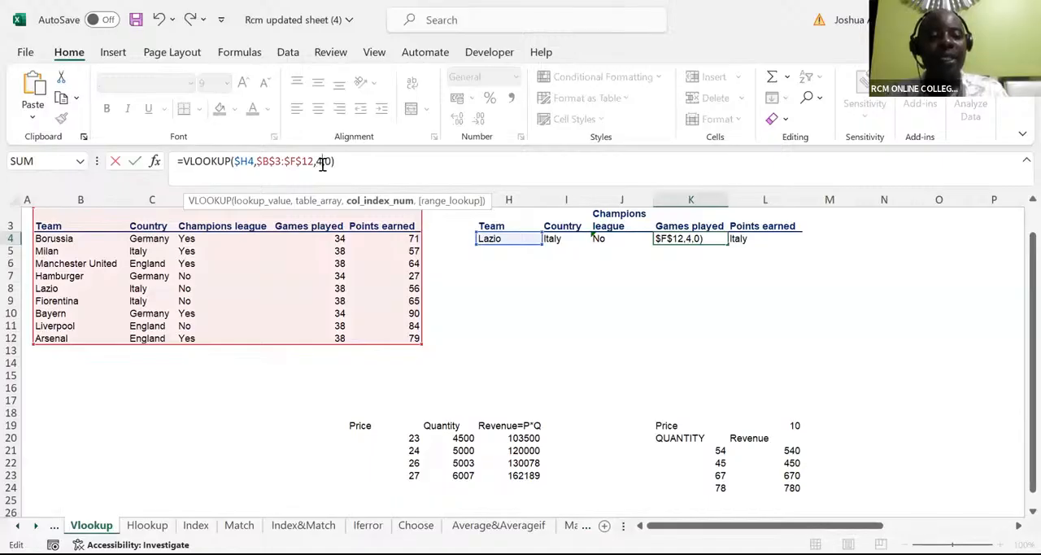
pyautogui.press('Tab')
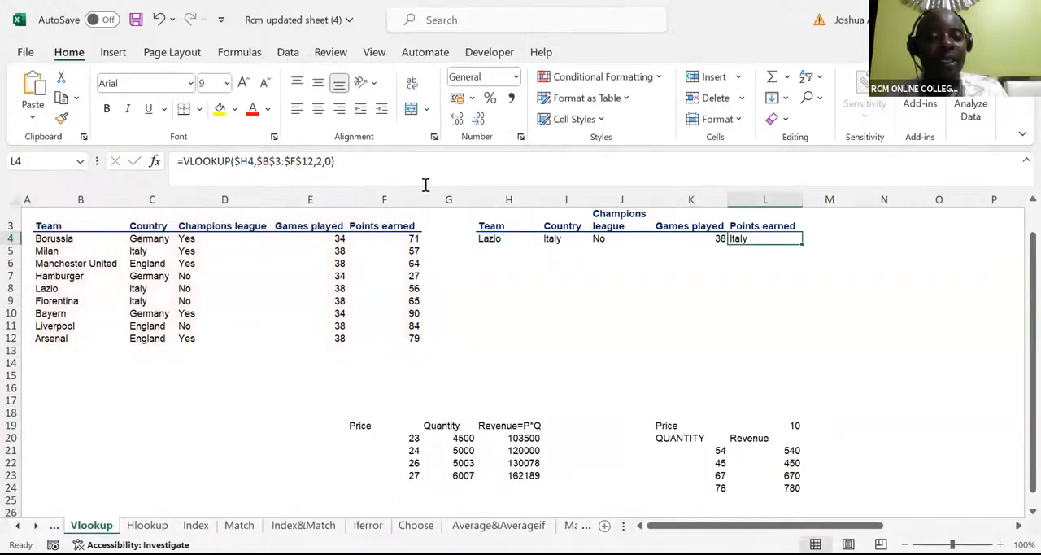
pyautogui.click(321, 160)
pyautogui.press('BackSpace')
pyautogui.write('5')
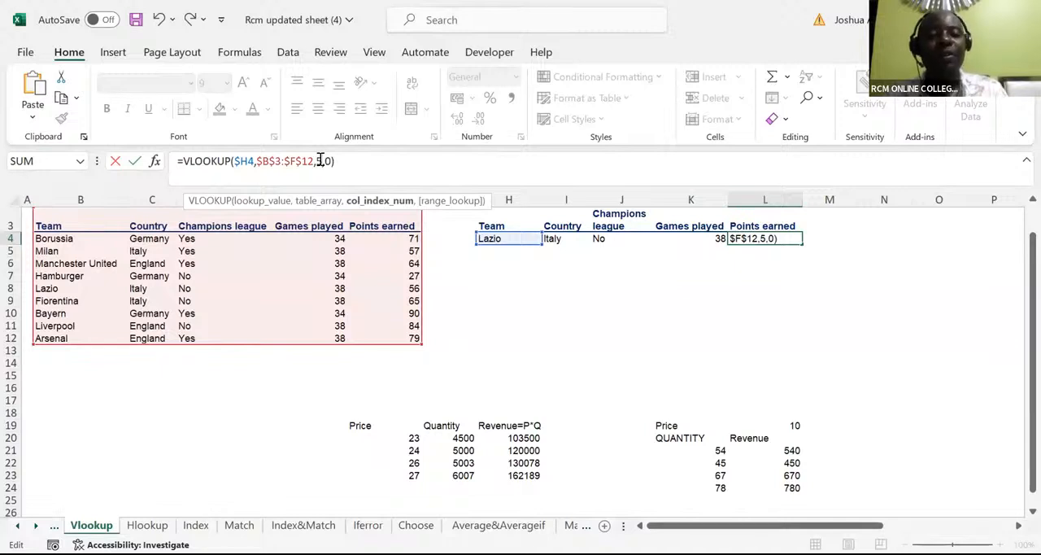
pyautogui.press('Return')
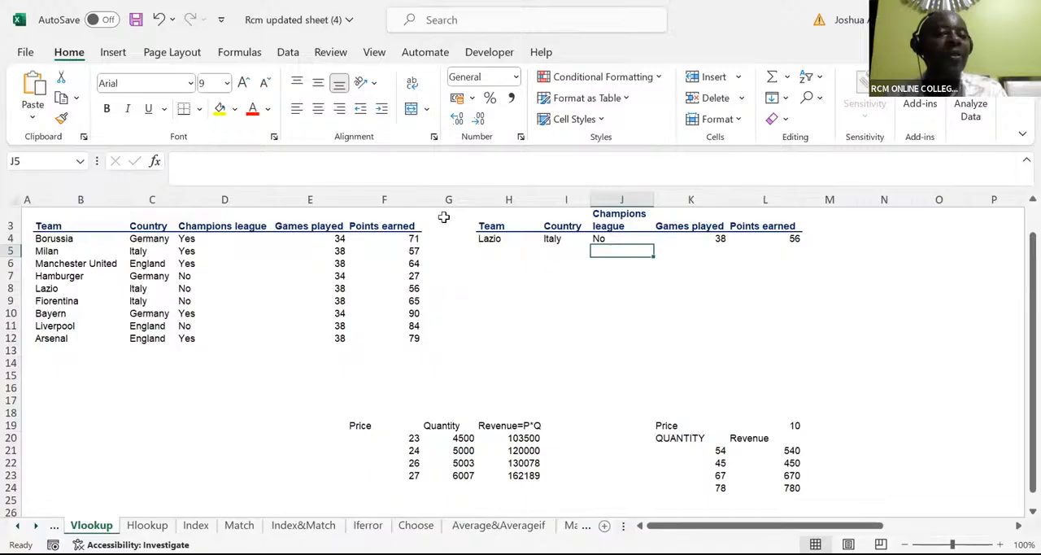
# Step: Clear the lookup formulas from the Country through Points earned cells, I4:L4
pyautogui.click(380, 82)
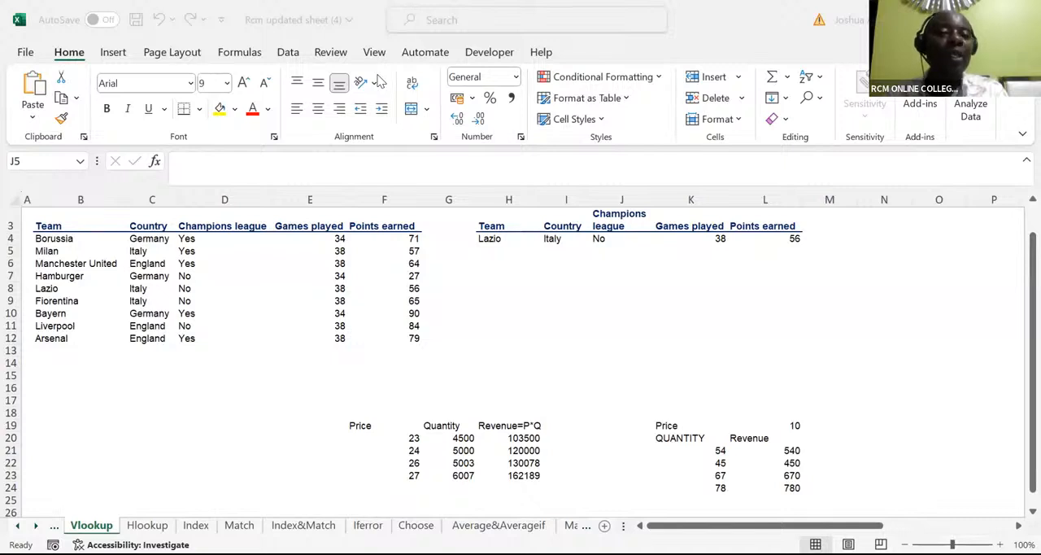
pyautogui.click(553, 238)
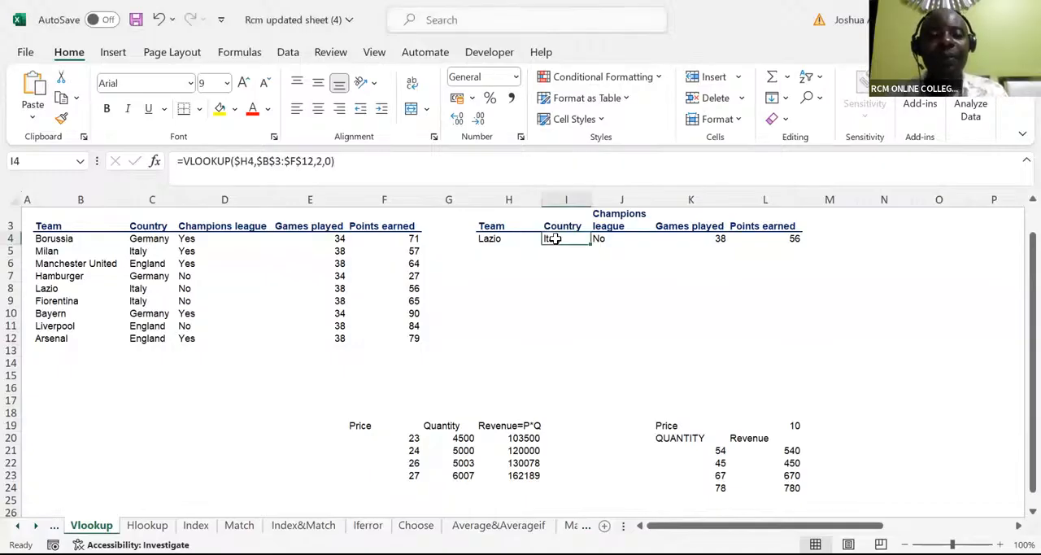
pyautogui.moveTo(553, 238); pyautogui.dragTo(779, 235)
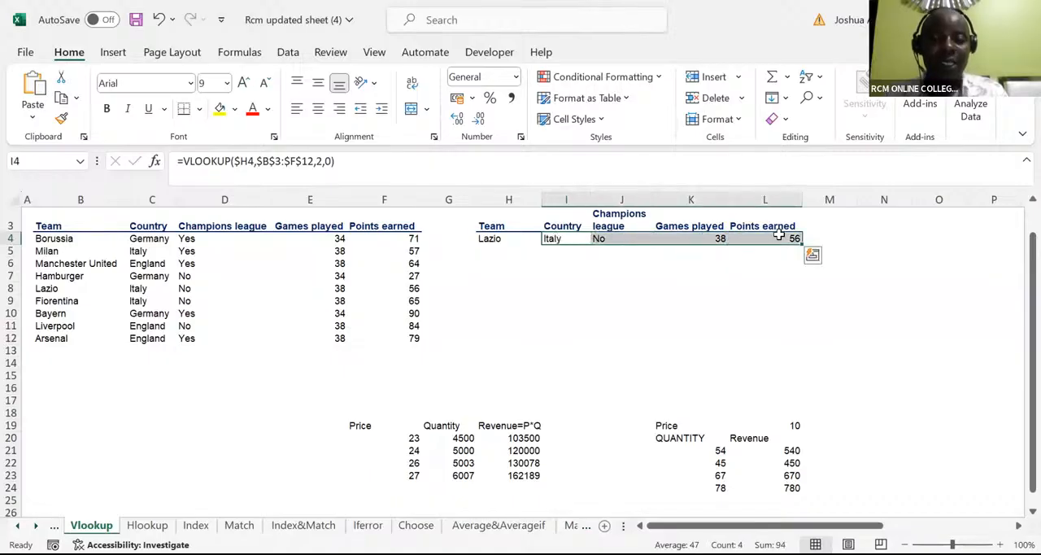
pyautogui.press('Delete')
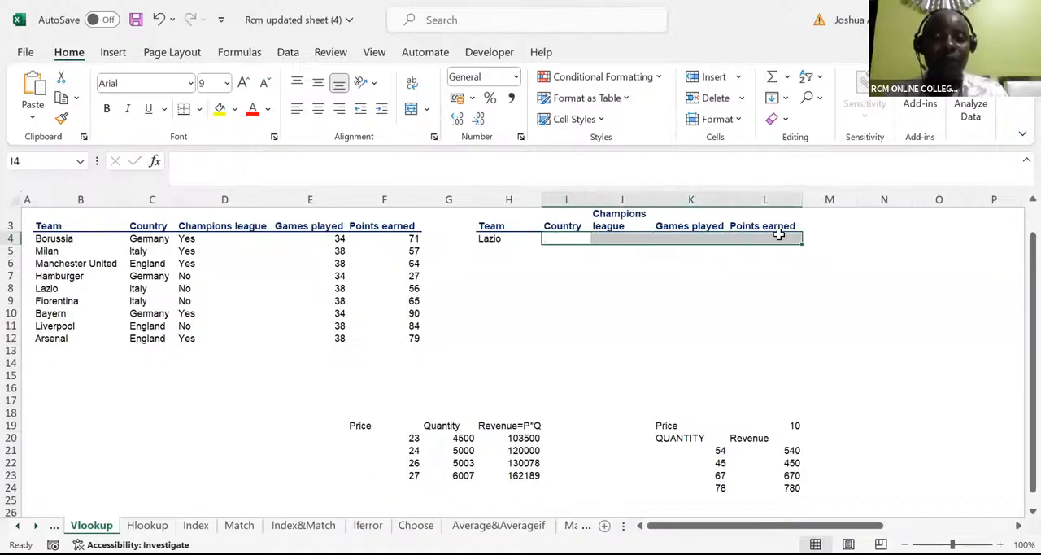
# Step: Begin a new VLOOKUP in the empty Country cell I4, using the team cell with locked column, $H4, as lookup value
pyautogui.click(561, 238)
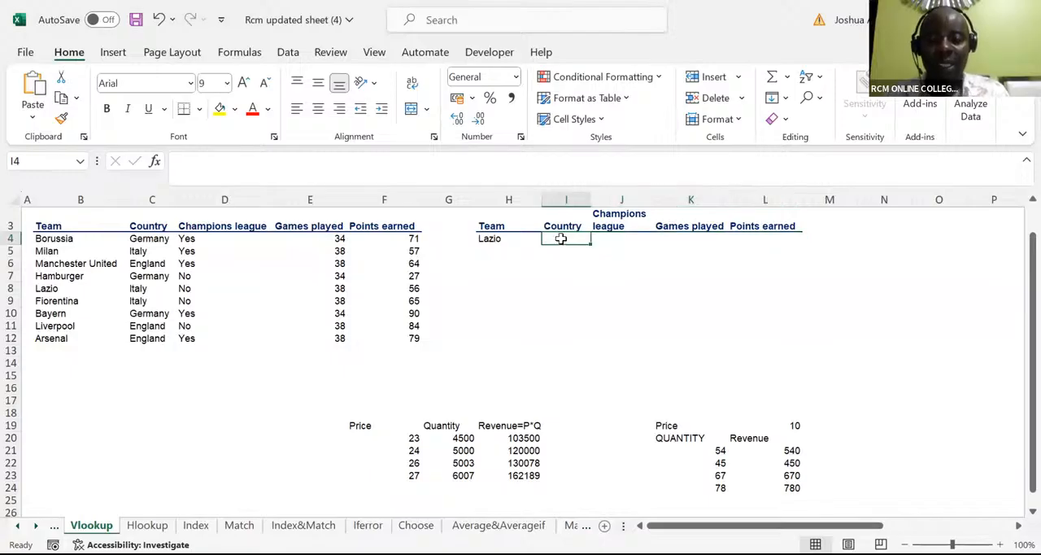
pyautogui.write('=')
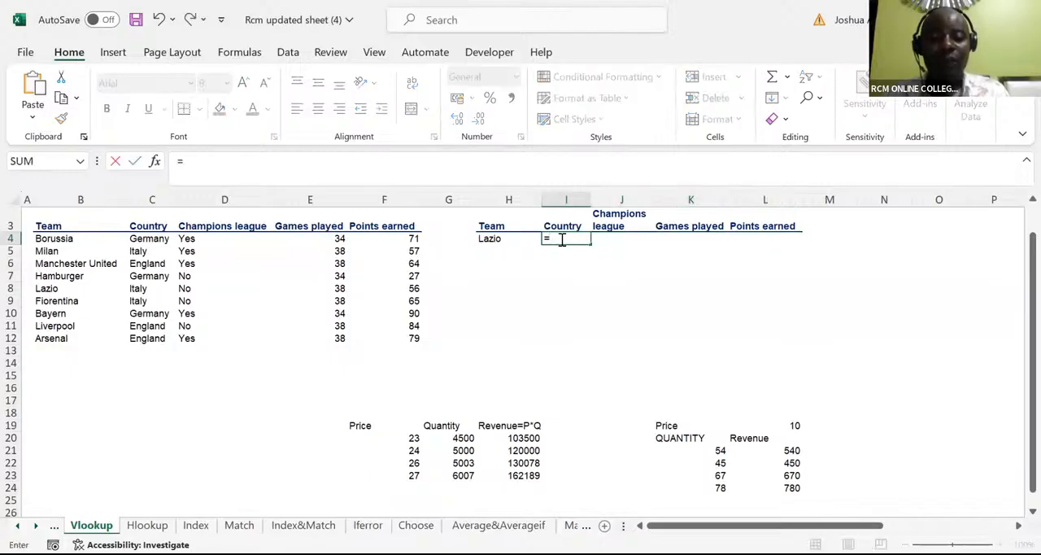
pyautogui.write('vloo')
pyautogui.press('Tab')
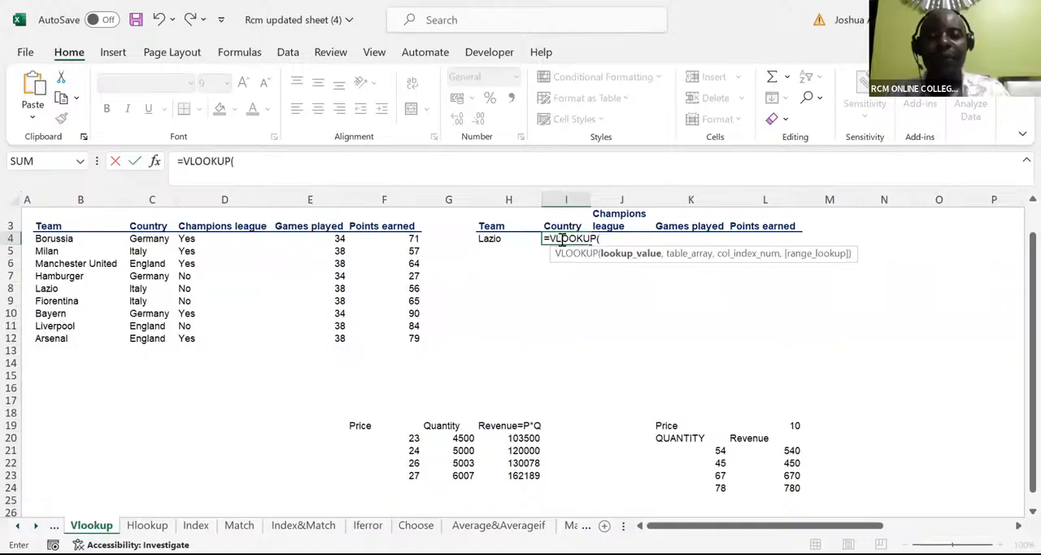
pyautogui.click(488, 238)
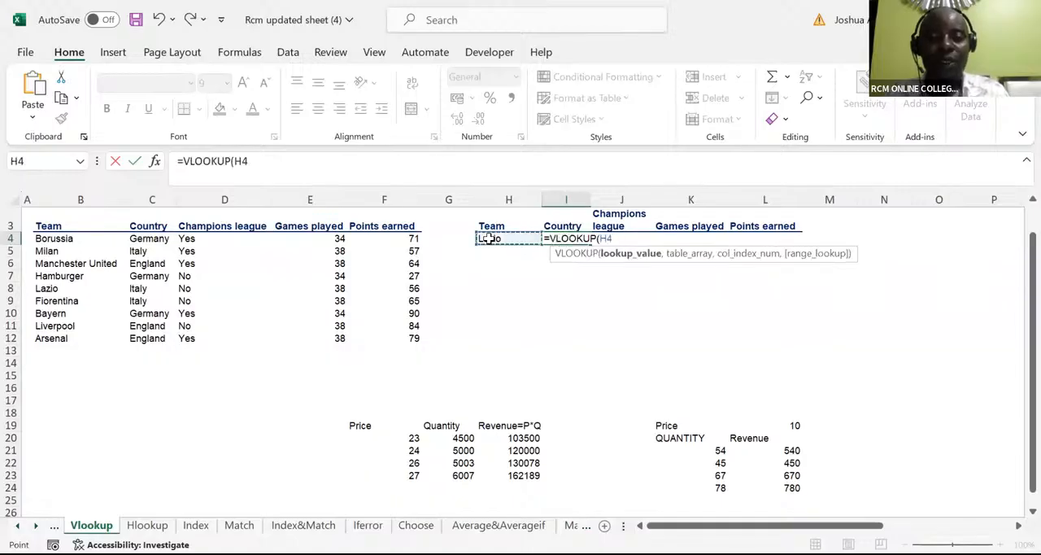
pyautogui.click(599, 238)
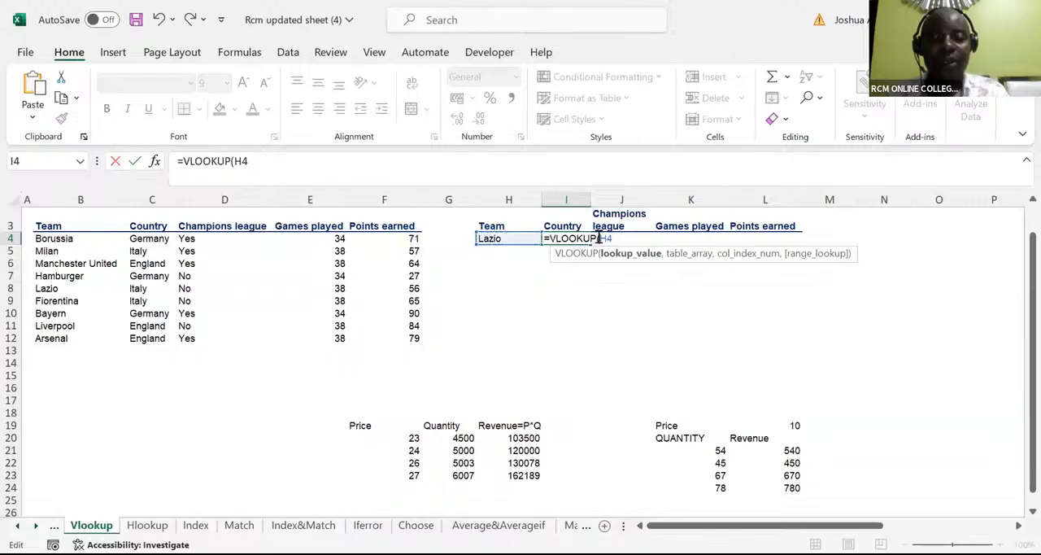
pyautogui.write('$H4')
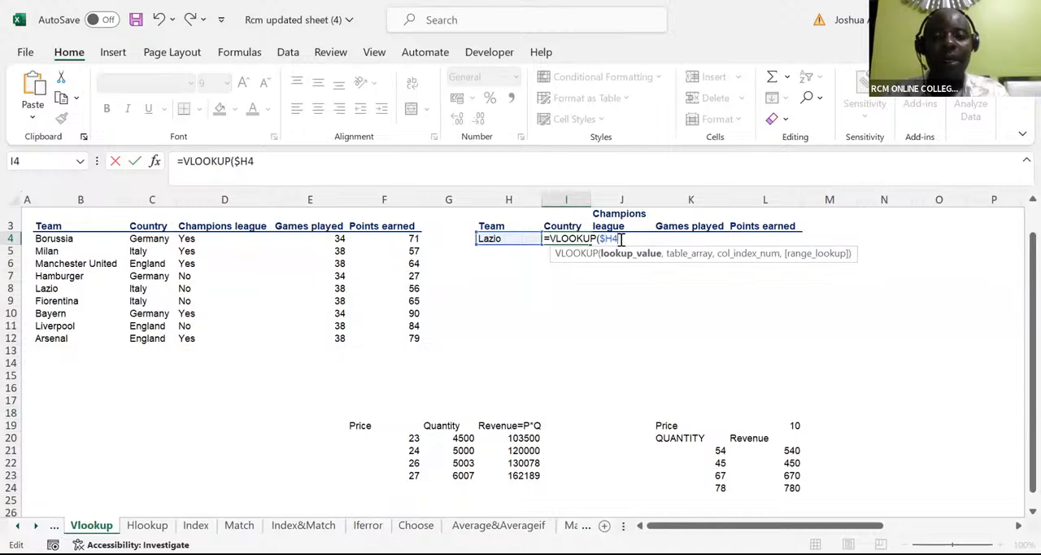
pyautogui.write(',')
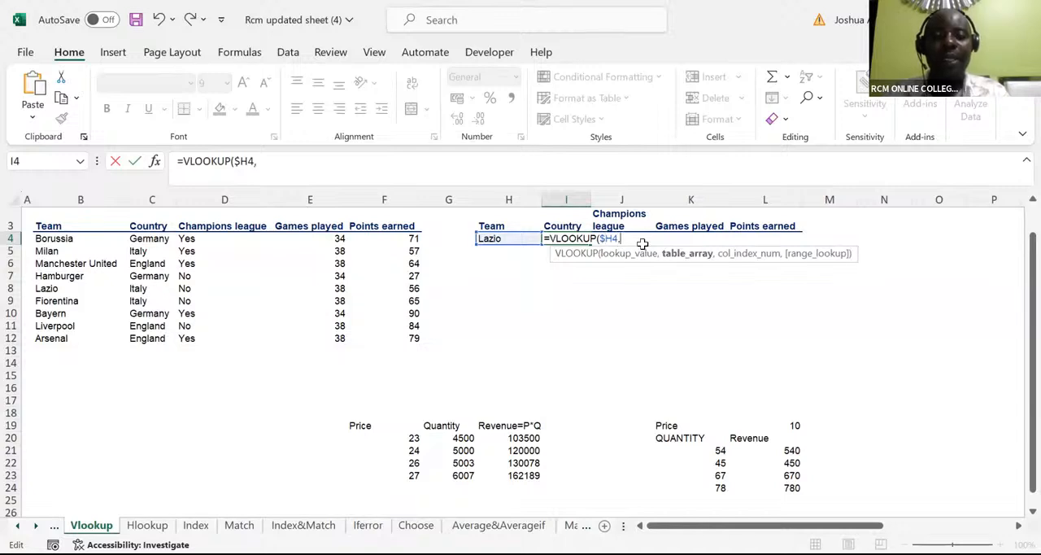
# Step: Add the team table B3:F12, headers included, as the VLOOKUP table array in I4 and make it absolute, $B$3:$F$12
pyautogui.click(49, 231)
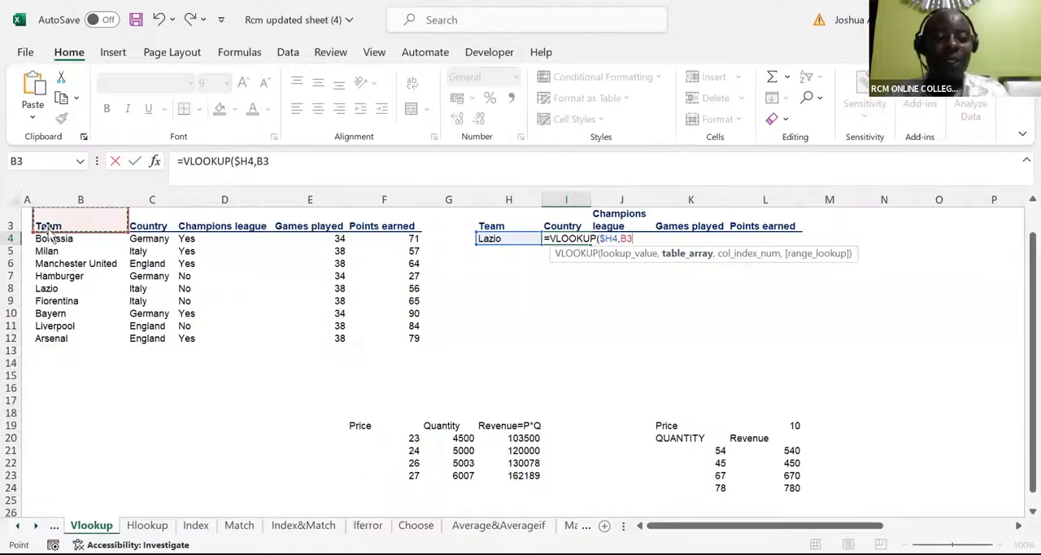
pyautogui.hotkey('ctrl', 'shift', 'Right')
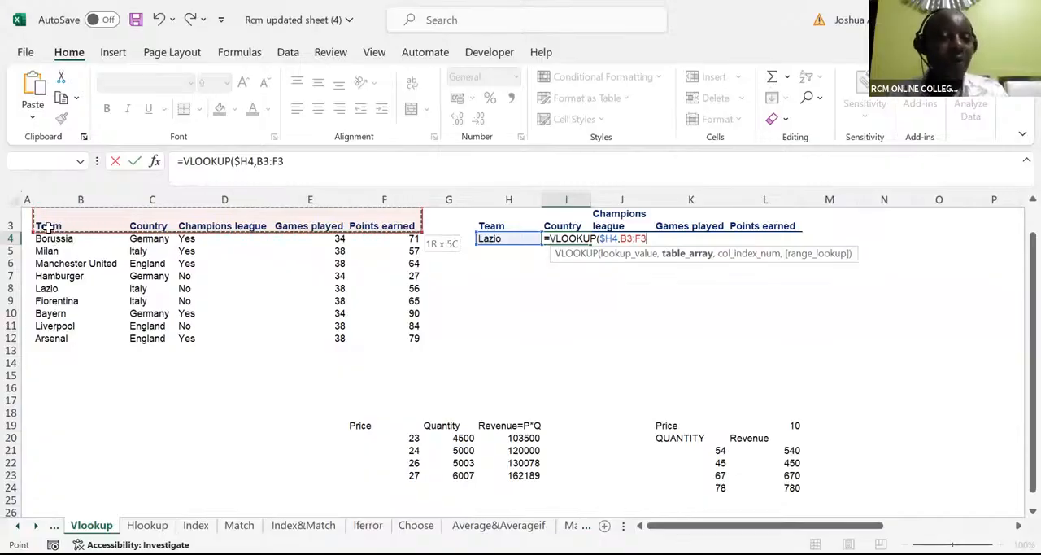
pyautogui.hotkey('ctrl', 'shift', 'Down')
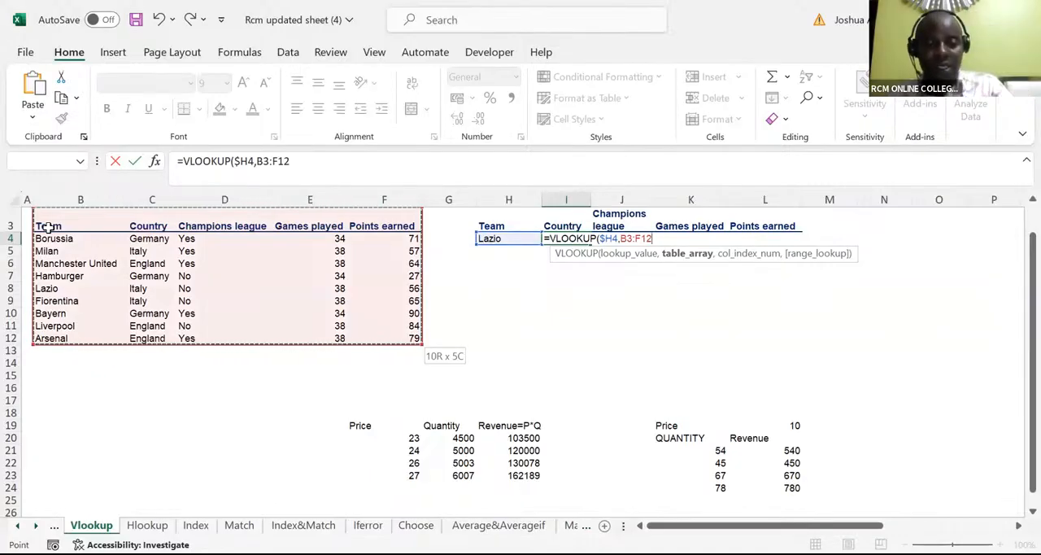
pyautogui.press('F4')
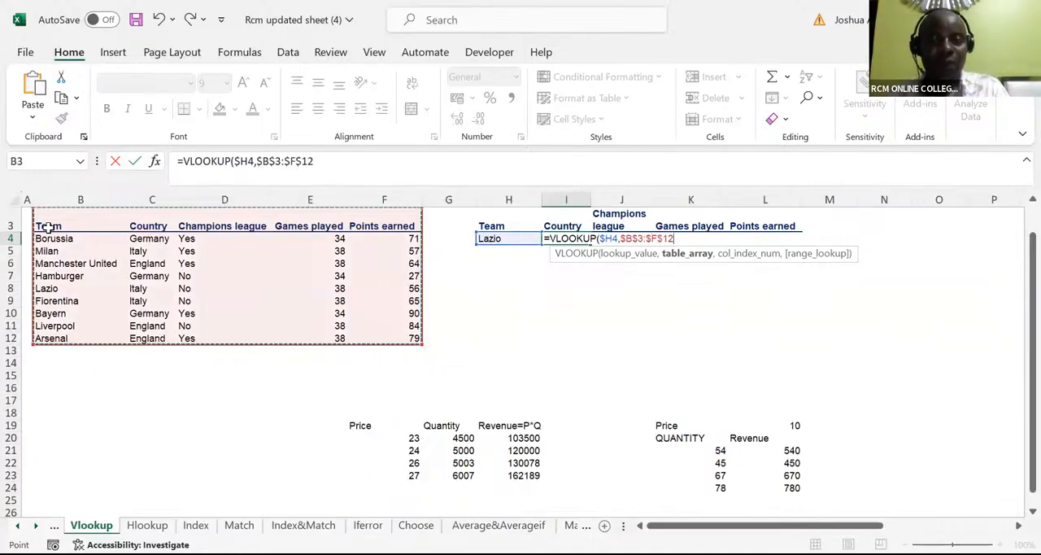
pyautogui.write(',{')
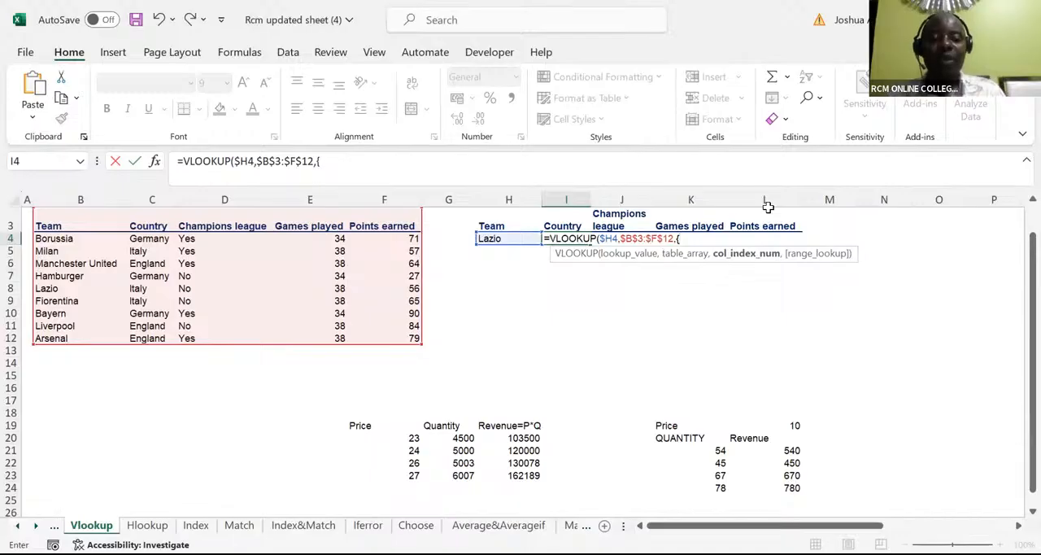
# Step: Complete the VLOOKUP in I4 with the column index array {2,3,4,5} and 0 for an exact match
pyautogui.write('2,3,4')
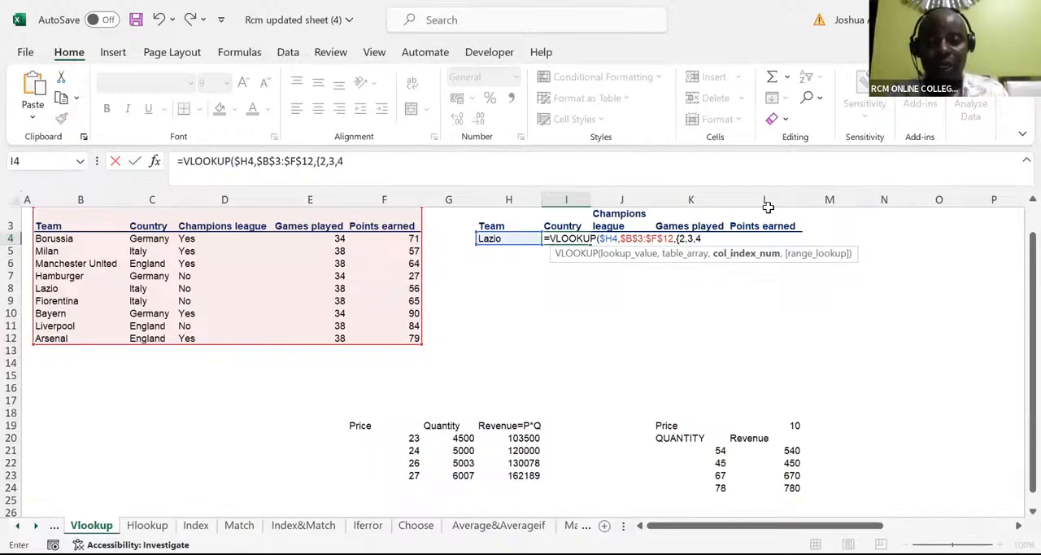
pyautogui.write(',5')
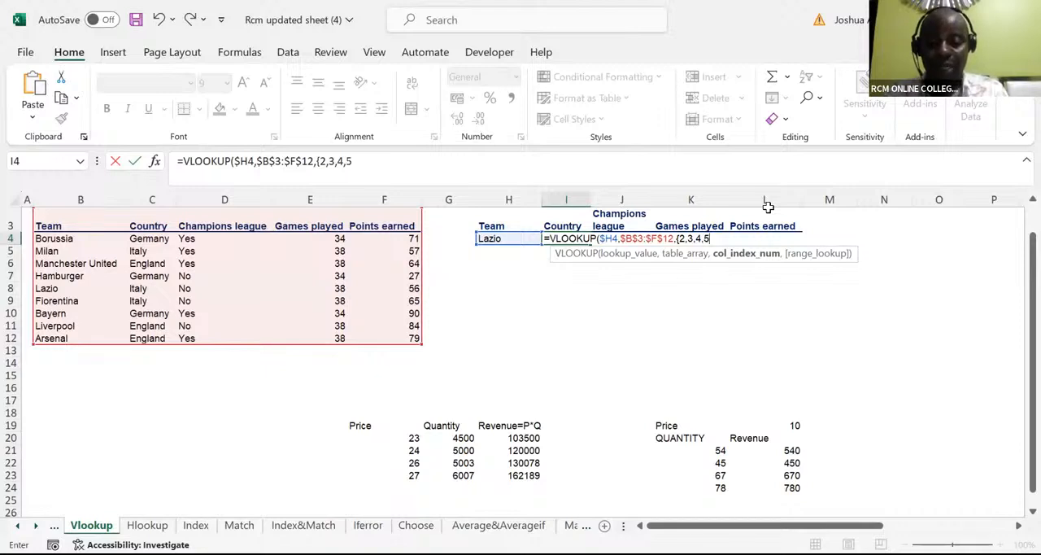
pyautogui.write('}')
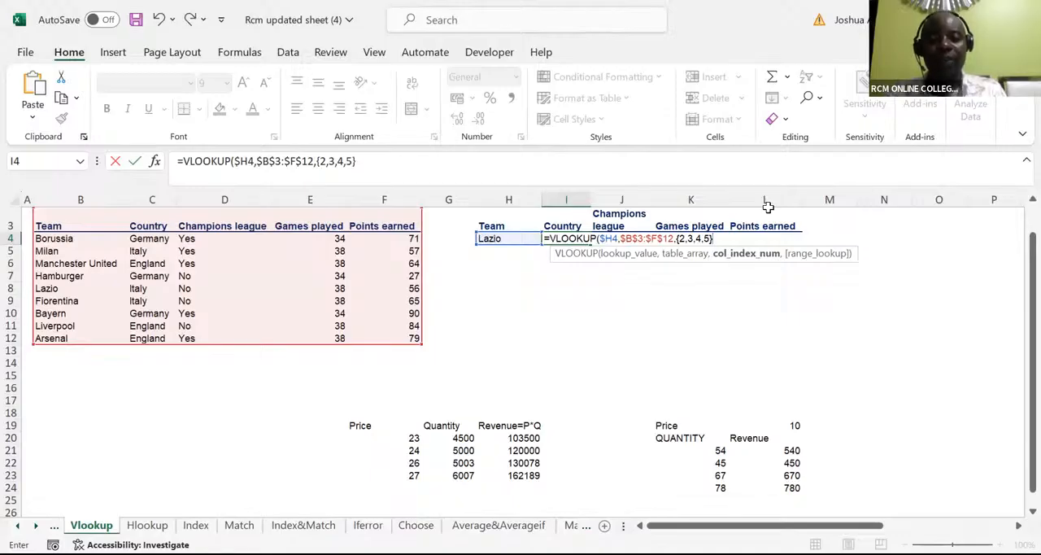
pyautogui.write(',')
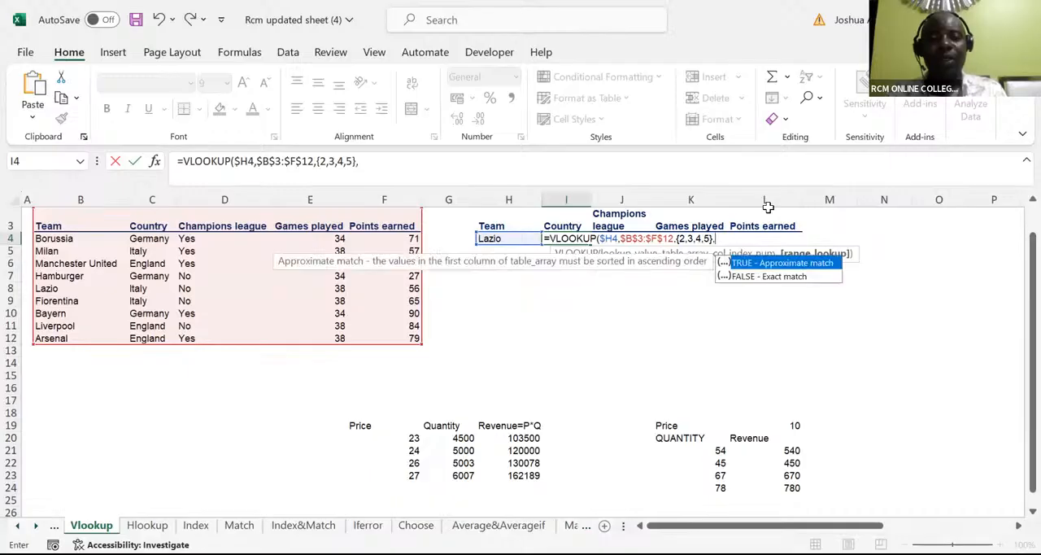
pyautogui.write('0')
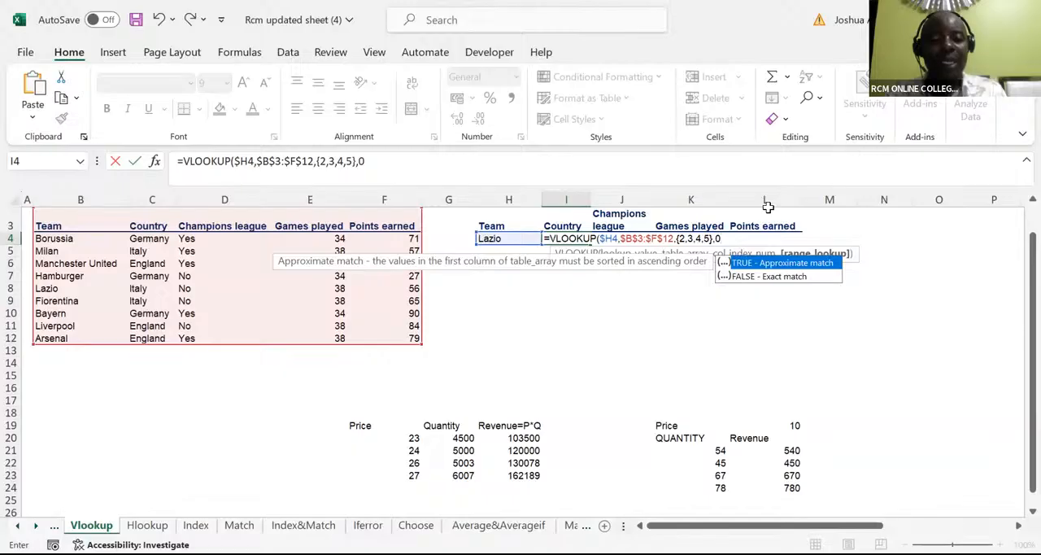
pyautogui.write(')')
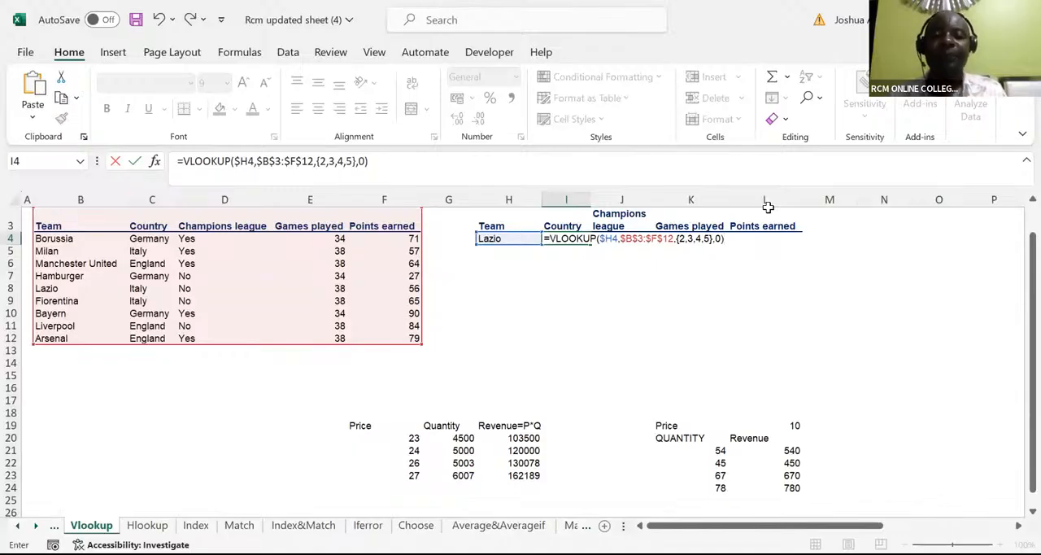
pyautogui.hotkey('ctrl', 'Return')
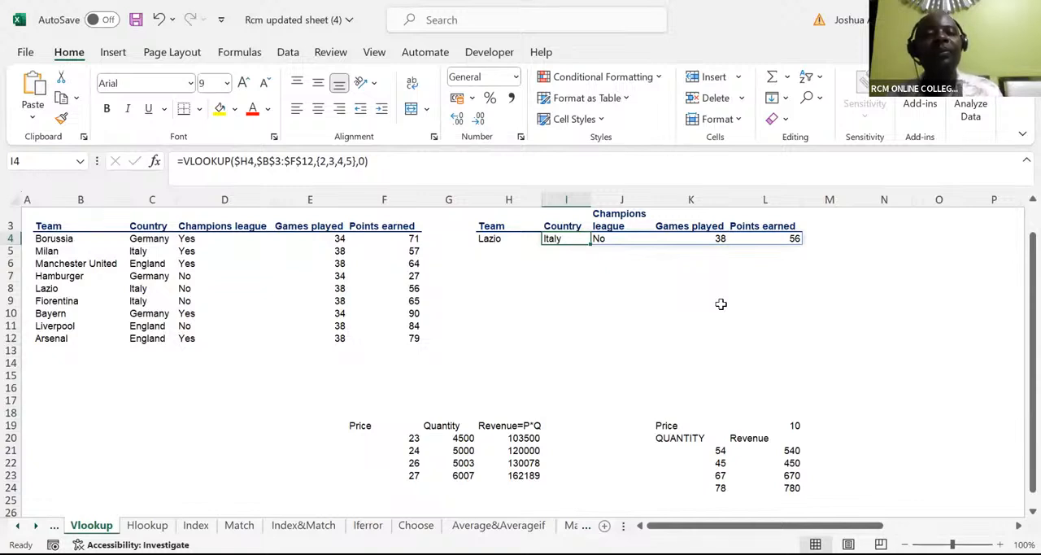
# Step: Enter Arsenal as the second lookup team in H5, below Lazio
pyautogui.click(483, 248)
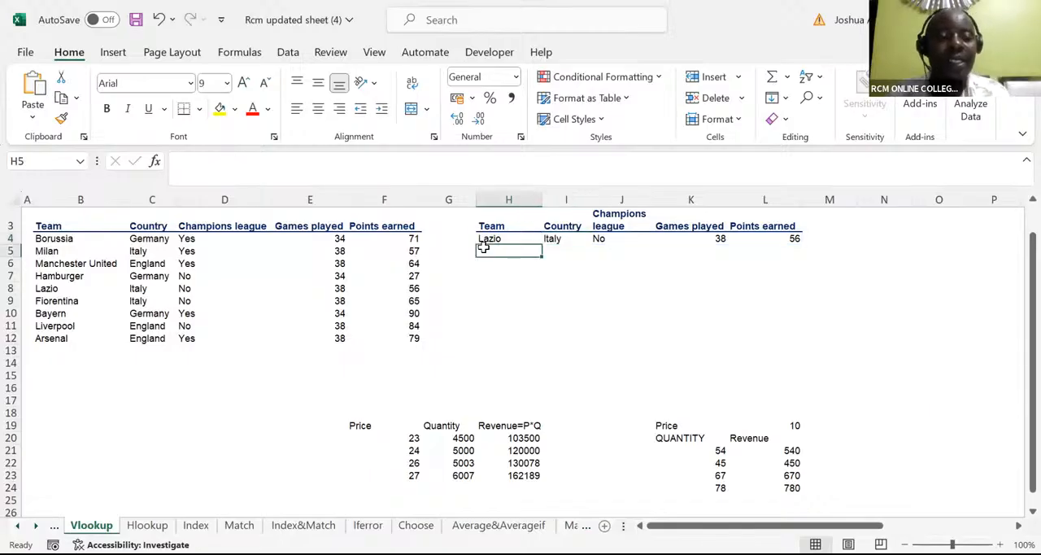
pyautogui.write('Arse')
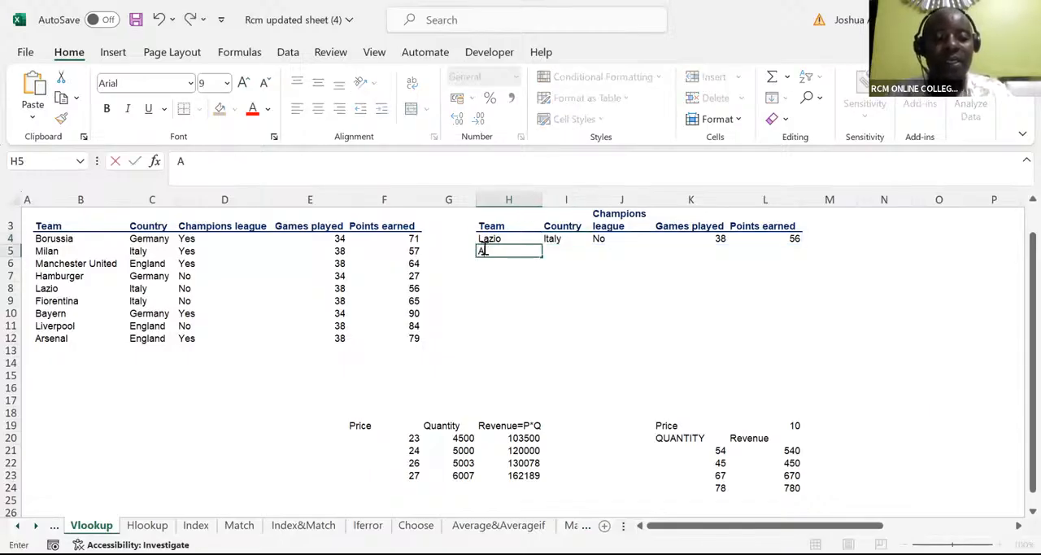
pyautogui.write('nal')
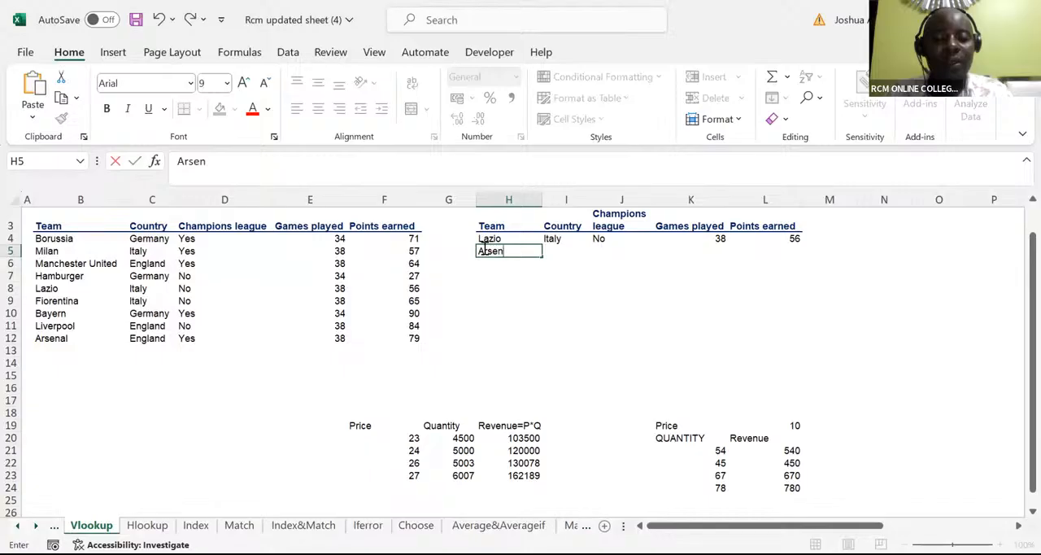
# Step: Copy the VLOOKUP array formula from I4 down the Country column to I9
pyautogui.click(552, 239)
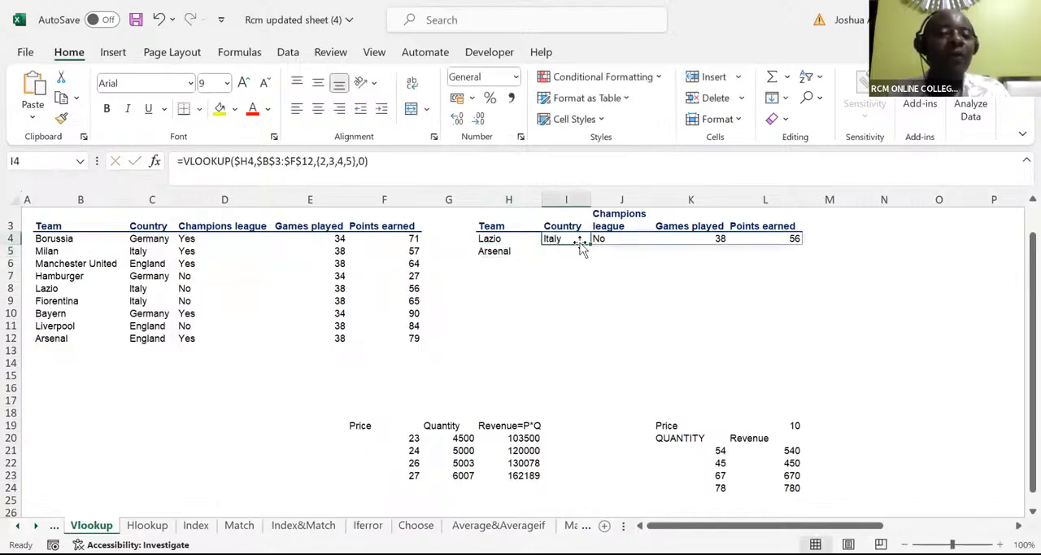
pyautogui.moveTo(589, 243); pyautogui.dragTo(589, 253)
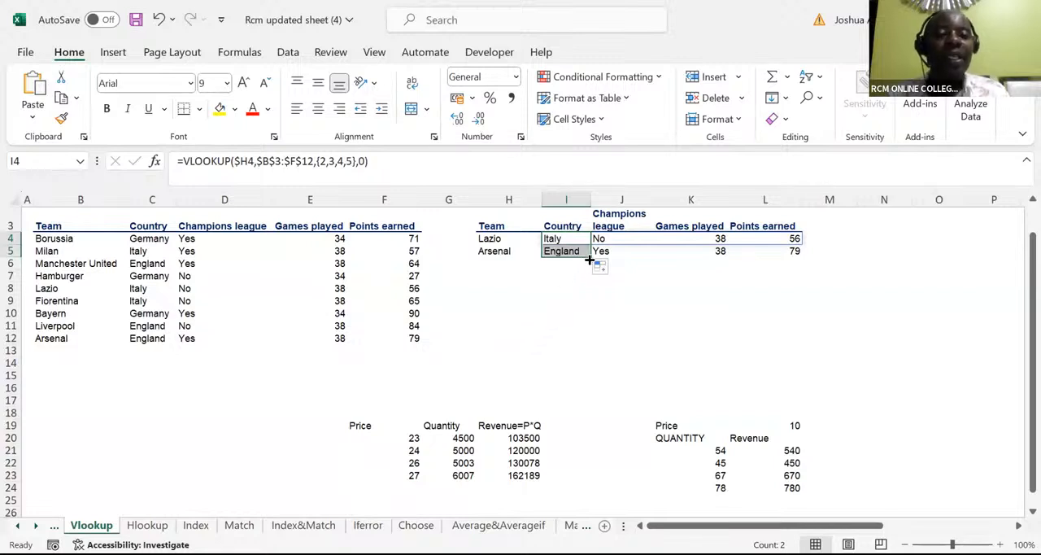
pyautogui.moveTo(591, 257); pyautogui.dragTo(593, 275)
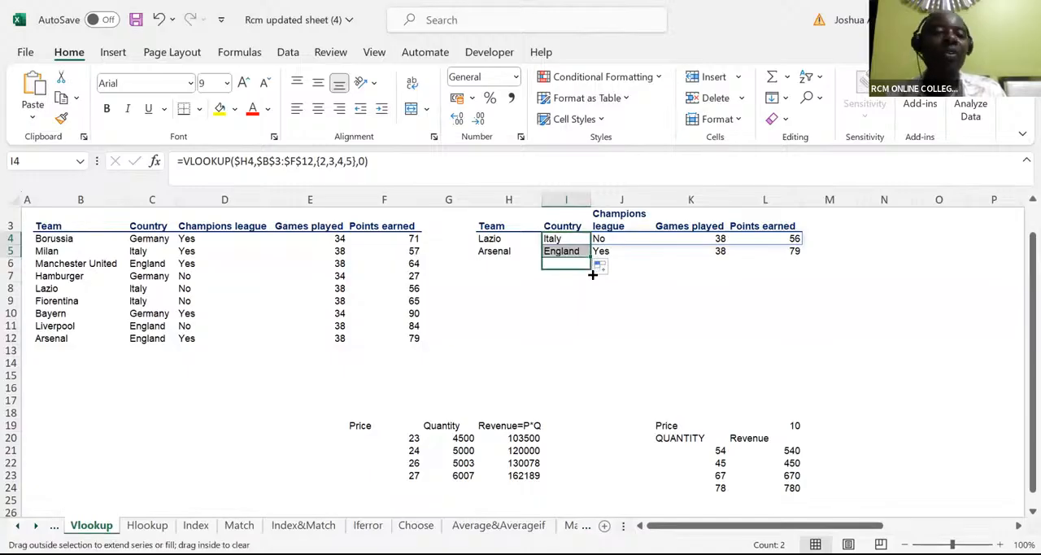
pyautogui.moveTo(593, 275); pyautogui.dragTo(595, 303)
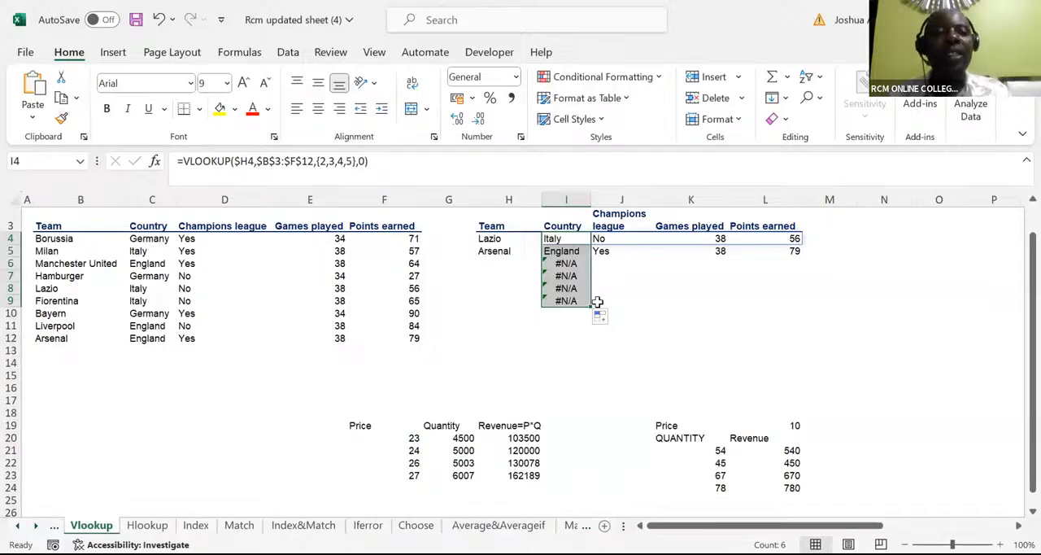
# Step: Add Milan in H6 and Fiorentina in H7 as further lookup teams
pyautogui.click(502, 261)
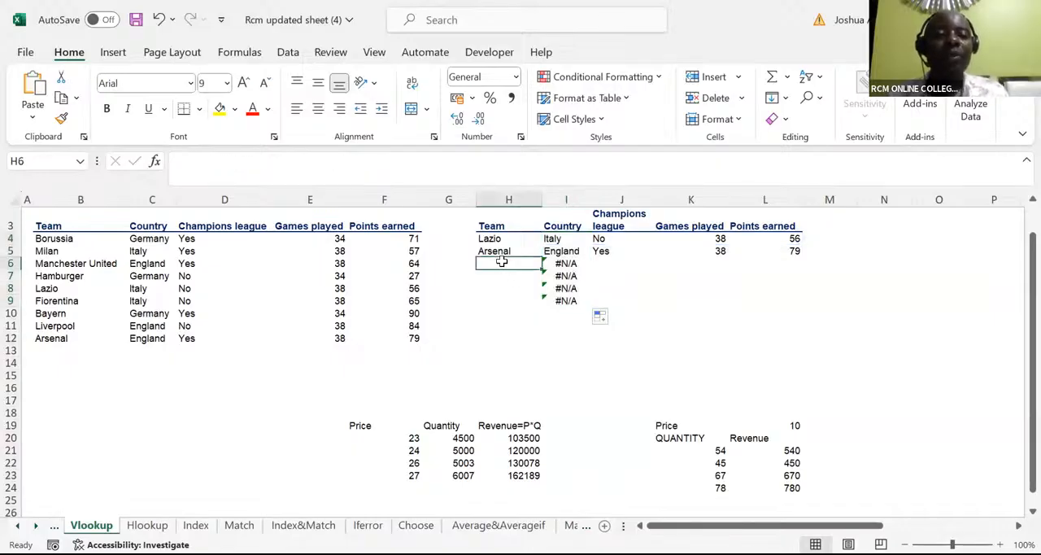
pyautogui.write('Mil')
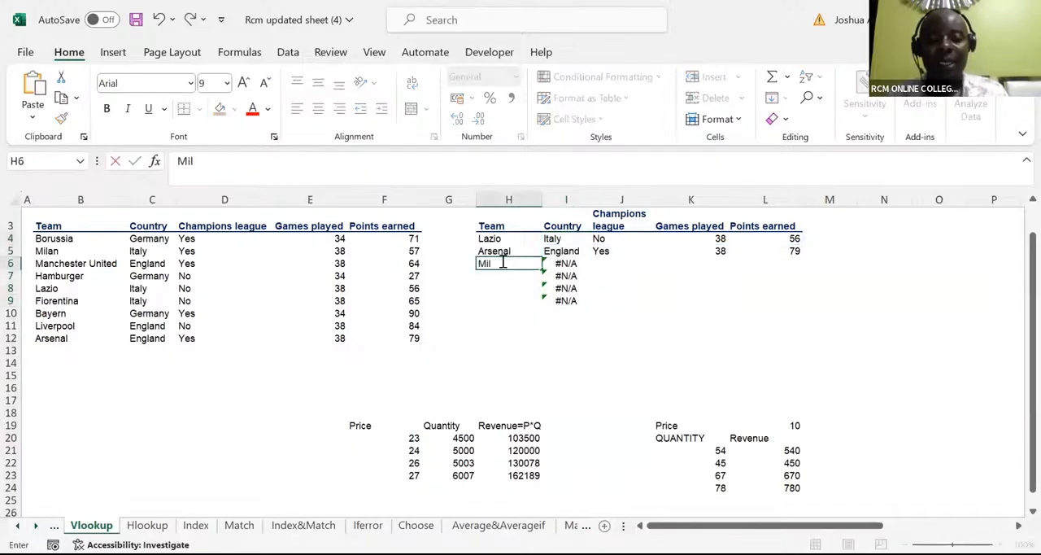
pyautogui.write('an')
pyautogui.press('Return')
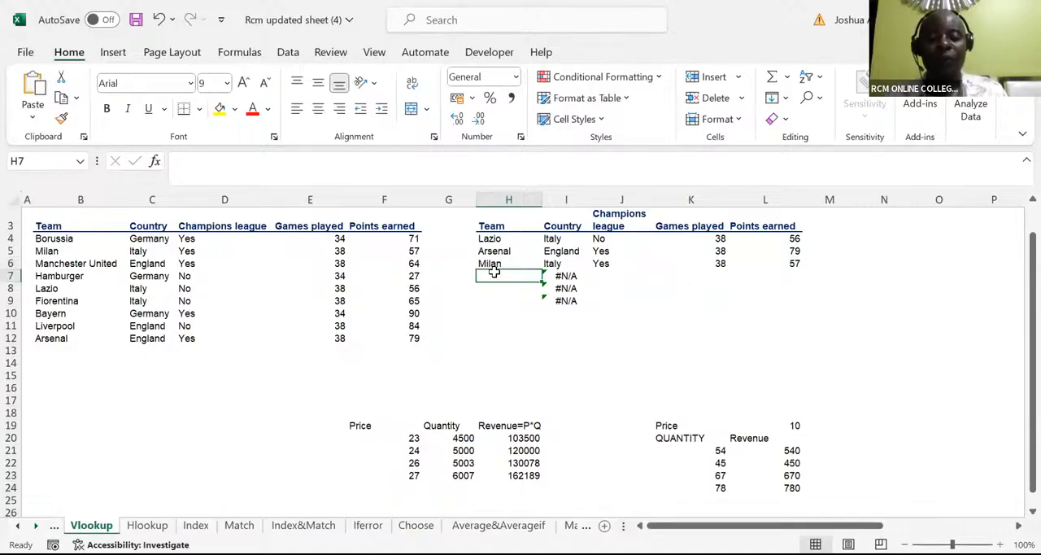
pyautogui.write('Fiore')
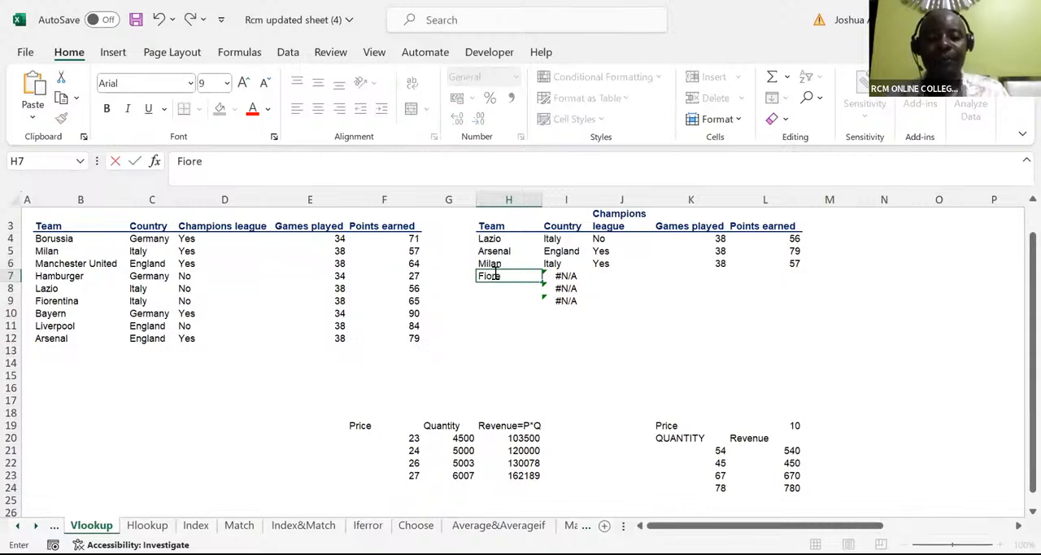
pyautogui.write('ntina')
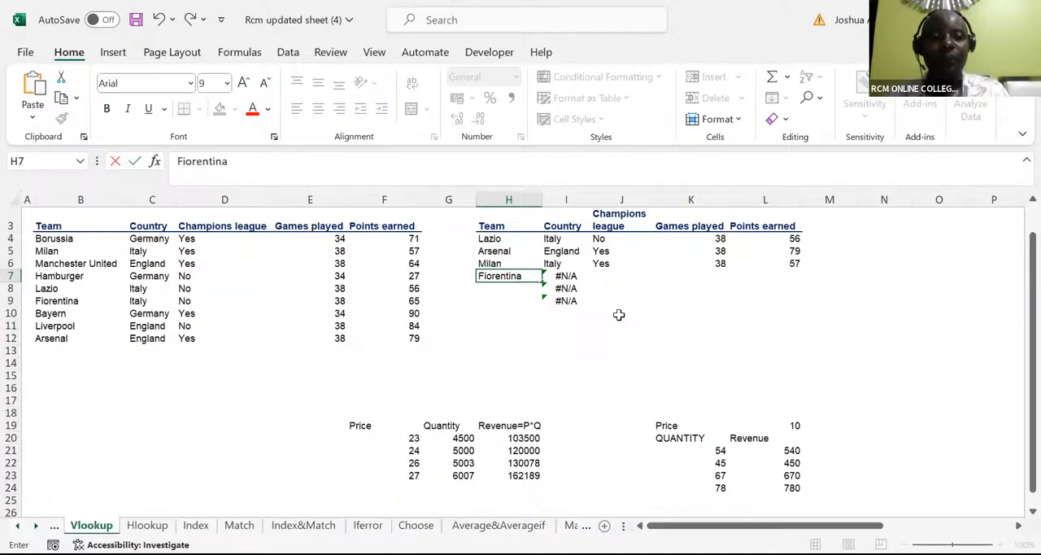
pyautogui.press('Return')
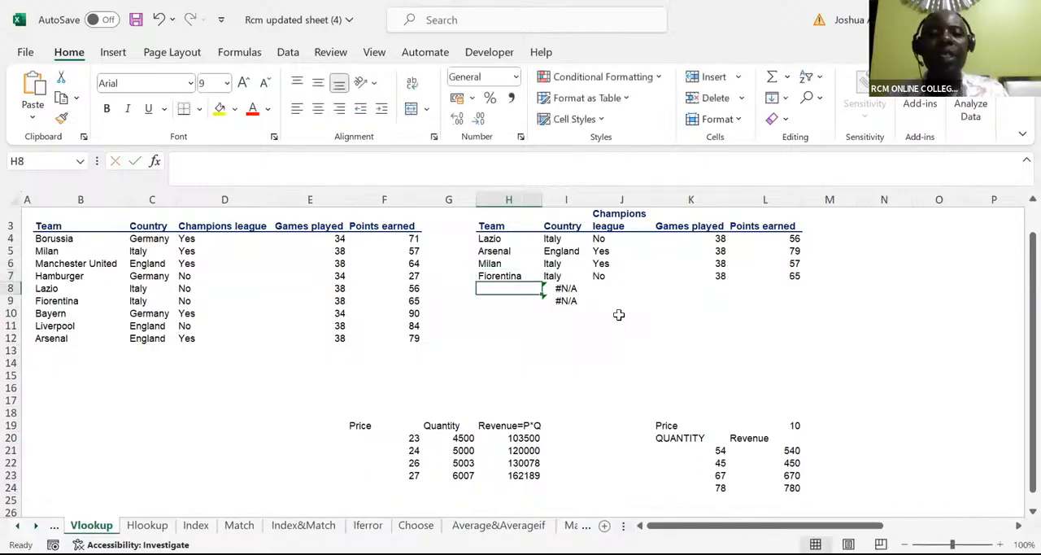
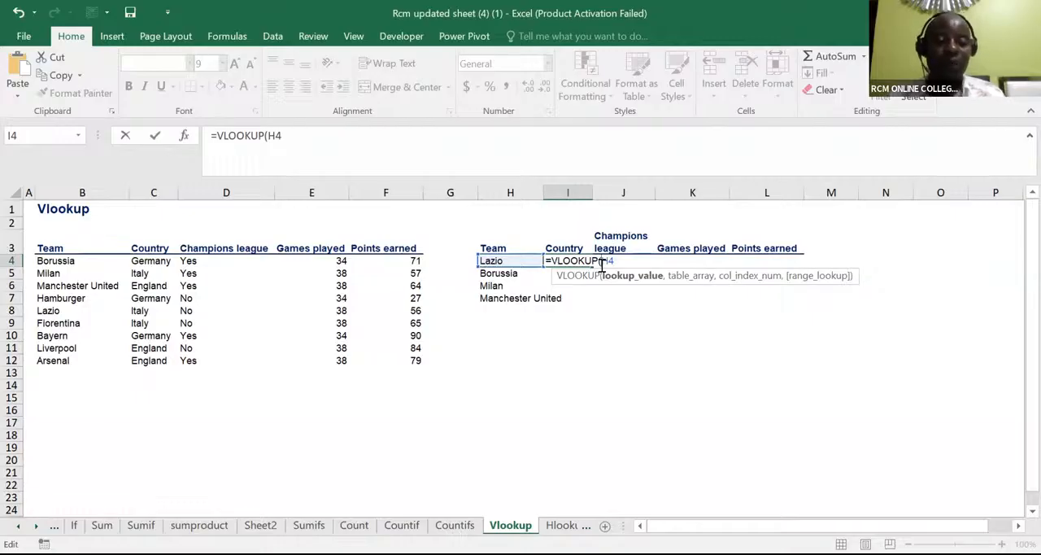
# Step: Lock column H in the I4 lookup value as $H4 and set the table array to the absolute range $B$3:$F$12
pyautogui.write('$')
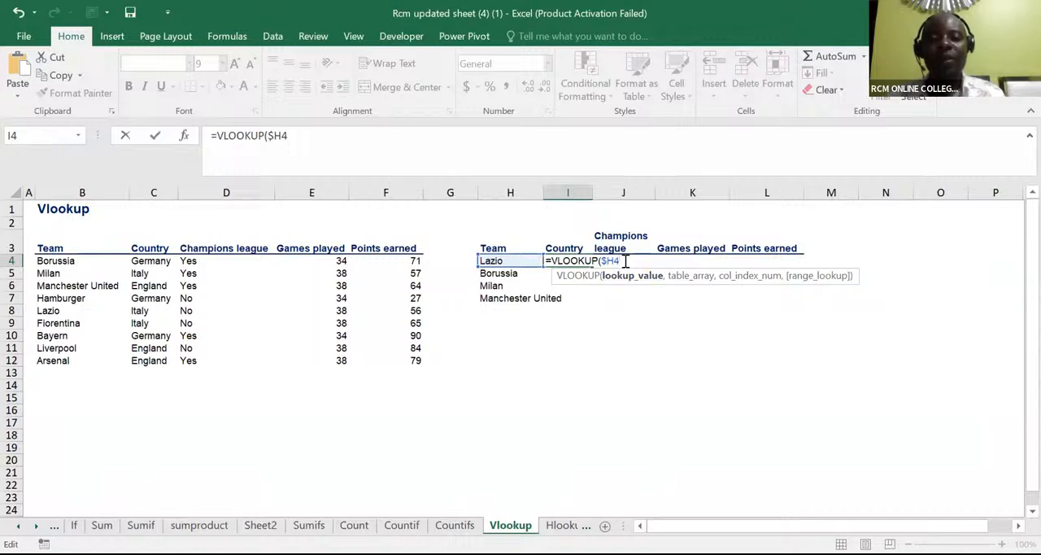
pyautogui.write(',')
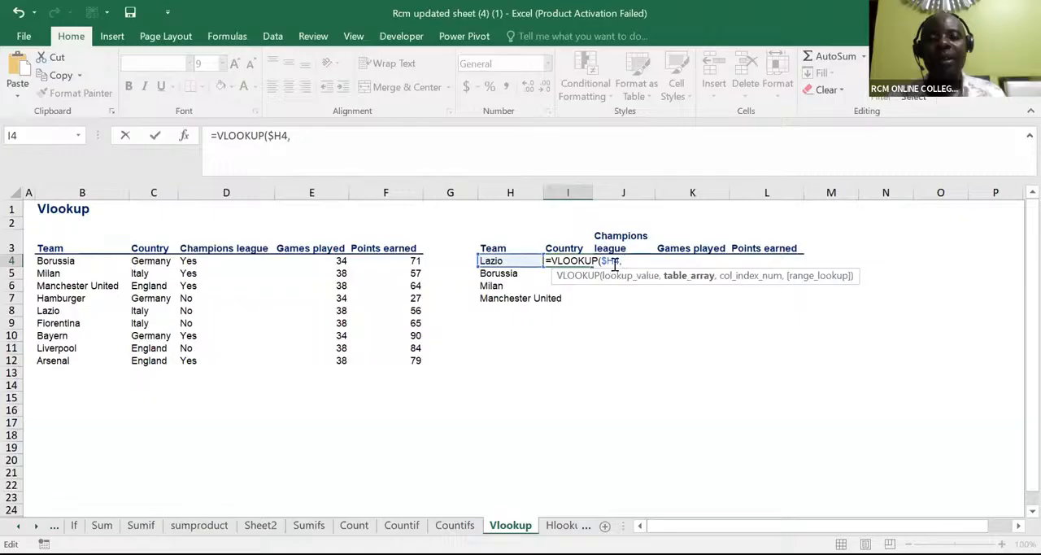
pyautogui.click(62, 252)
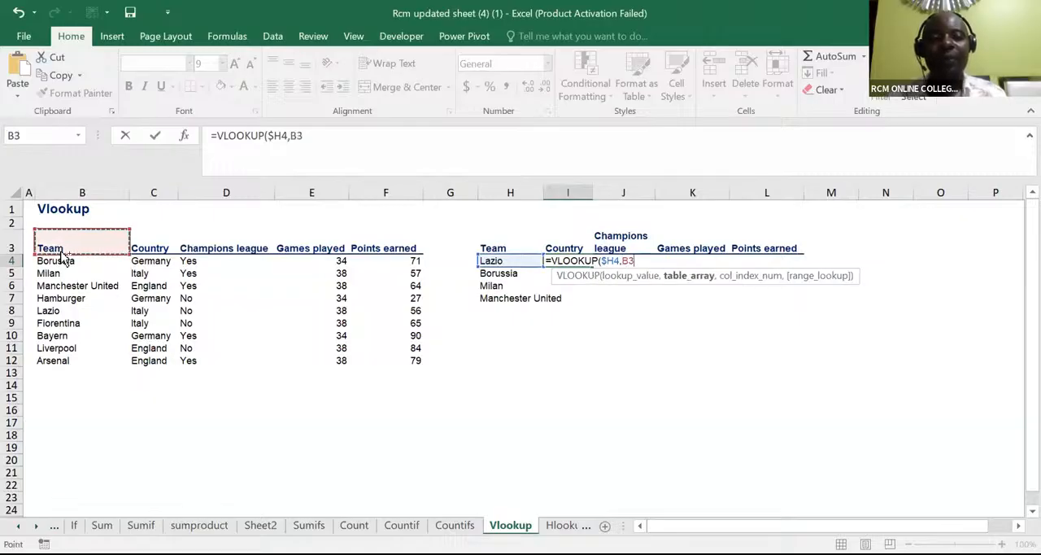
pyautogui.hotkey('ctrl', 'a')
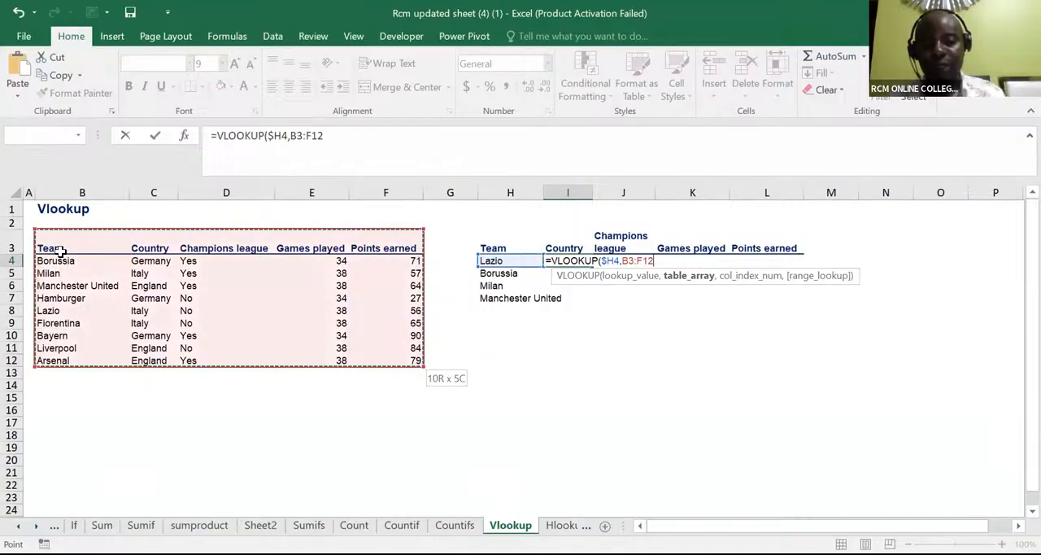
pyautogui.press('F4')
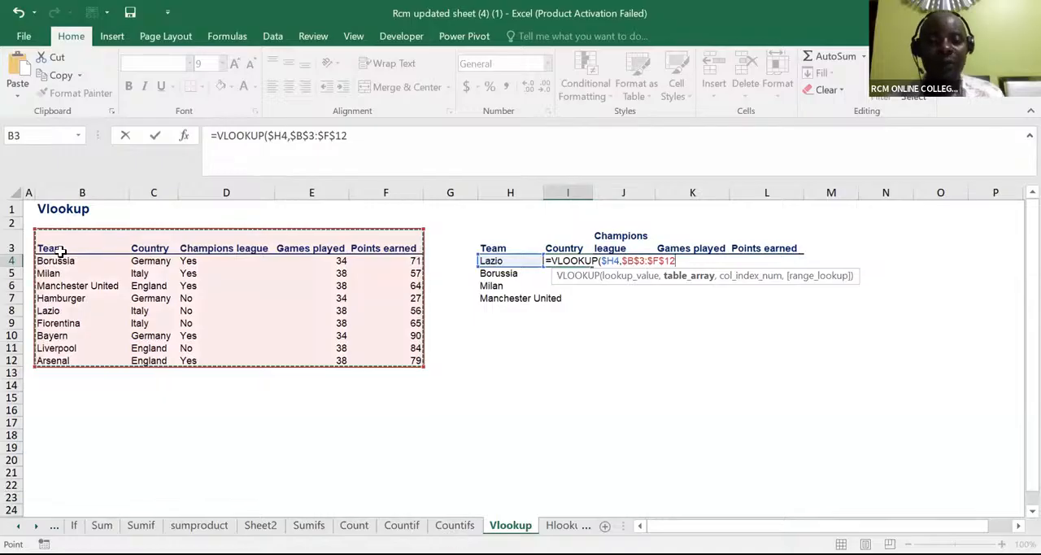
pyautogui.write(',')
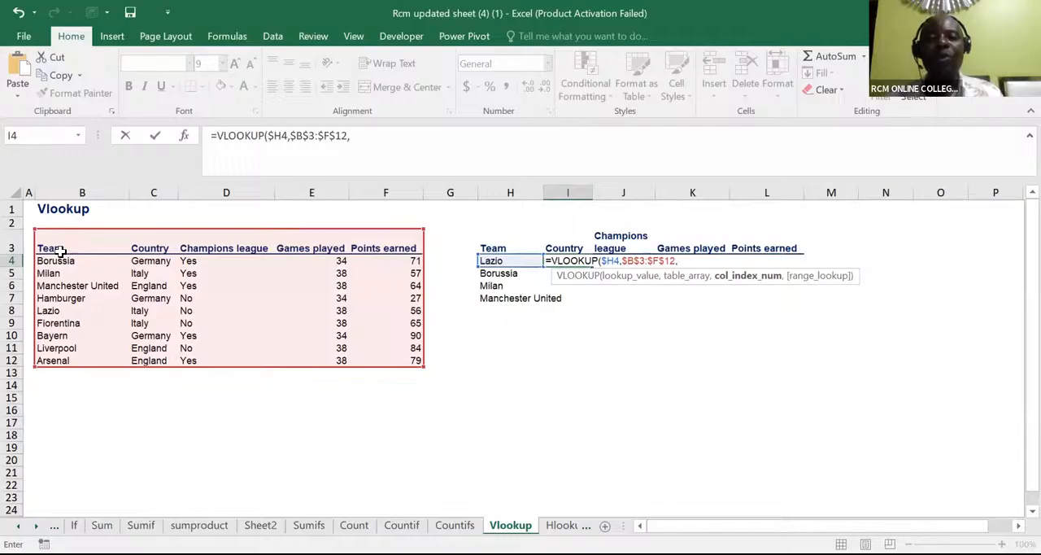
# Step: Complete the I4 VLOOKUP with column index array {2,3,4,5} and 0 for an exact match, then enter the formula
pyautogui.write('2')
pyautogui.press('BackSpace')
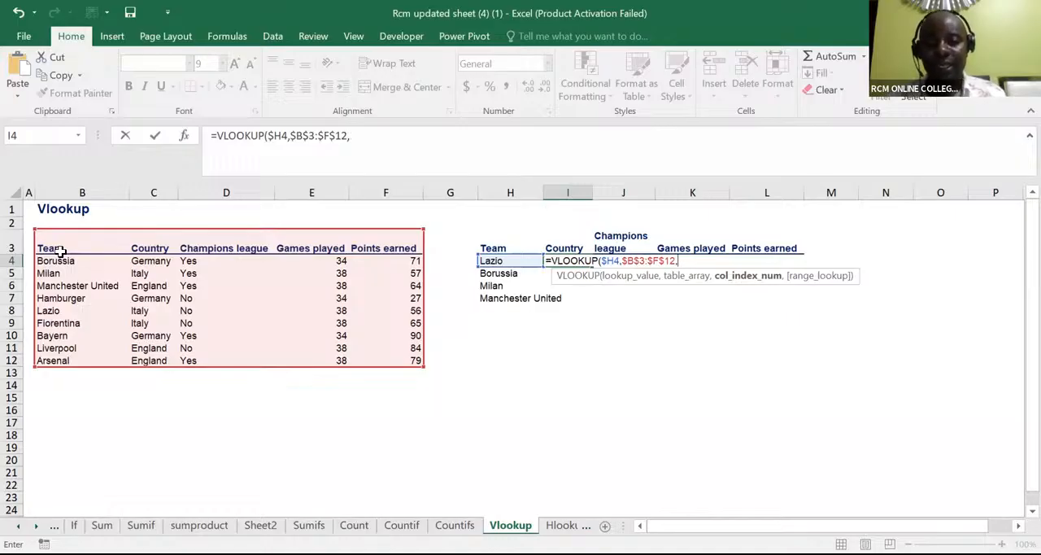
pyautogui.write('{')
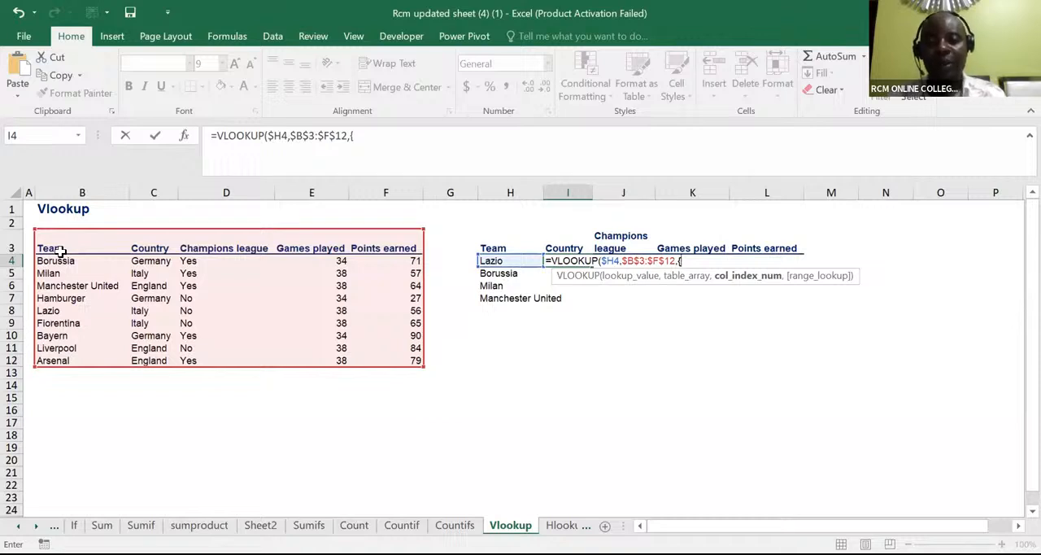
pyautogui.write('2,3,4,5')
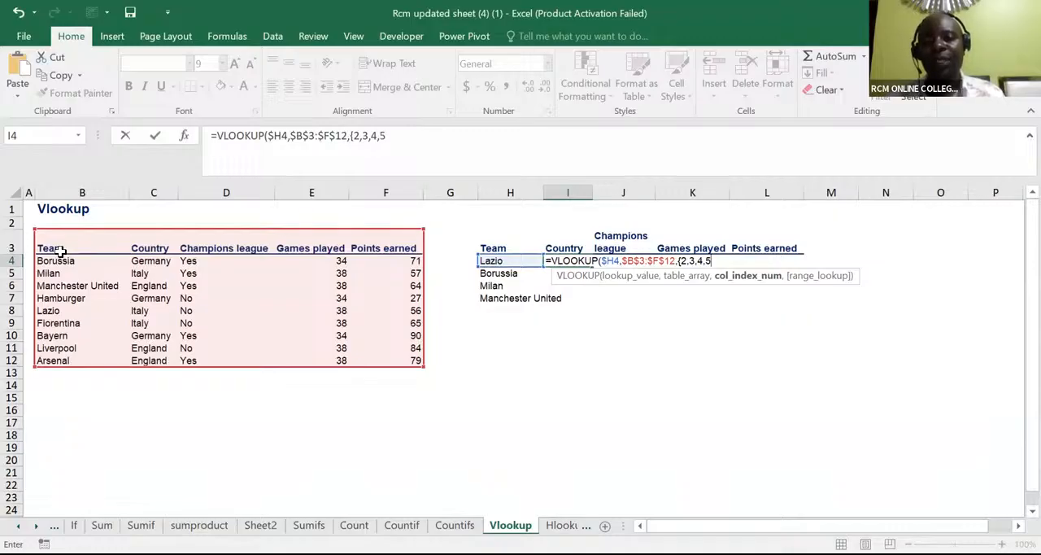
pyautogui.write('}')
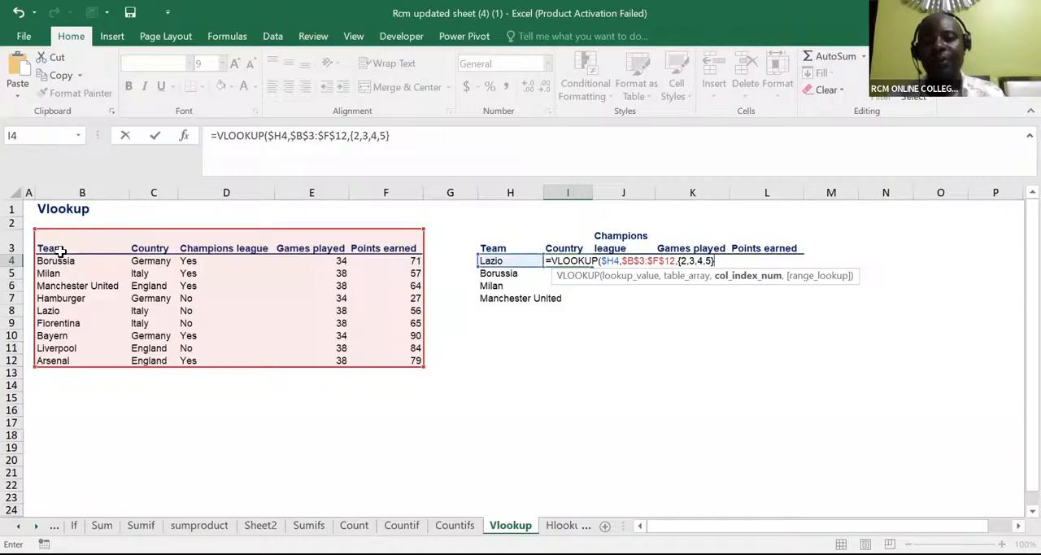
pyautogui.write(',')
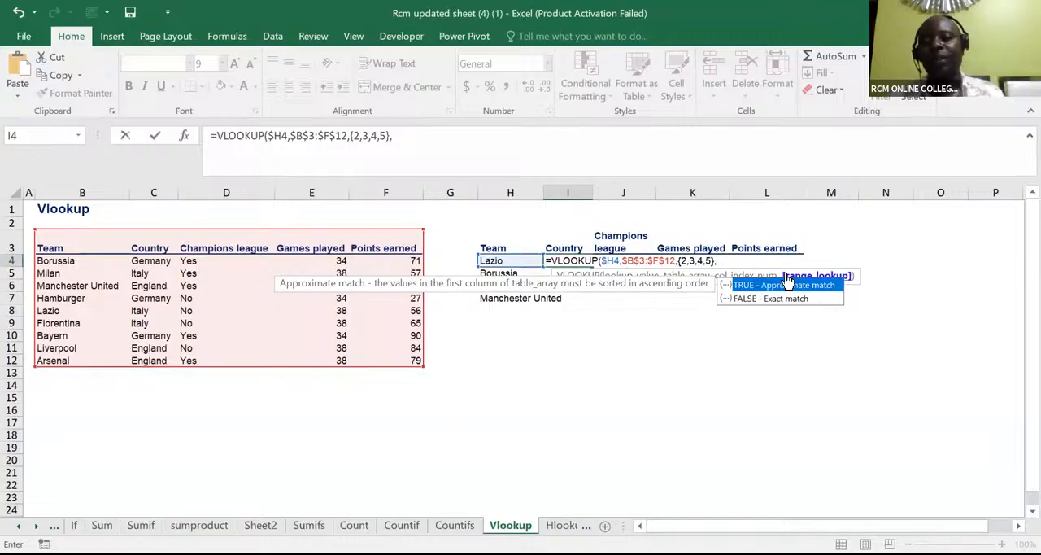
pyautogui.write('0')
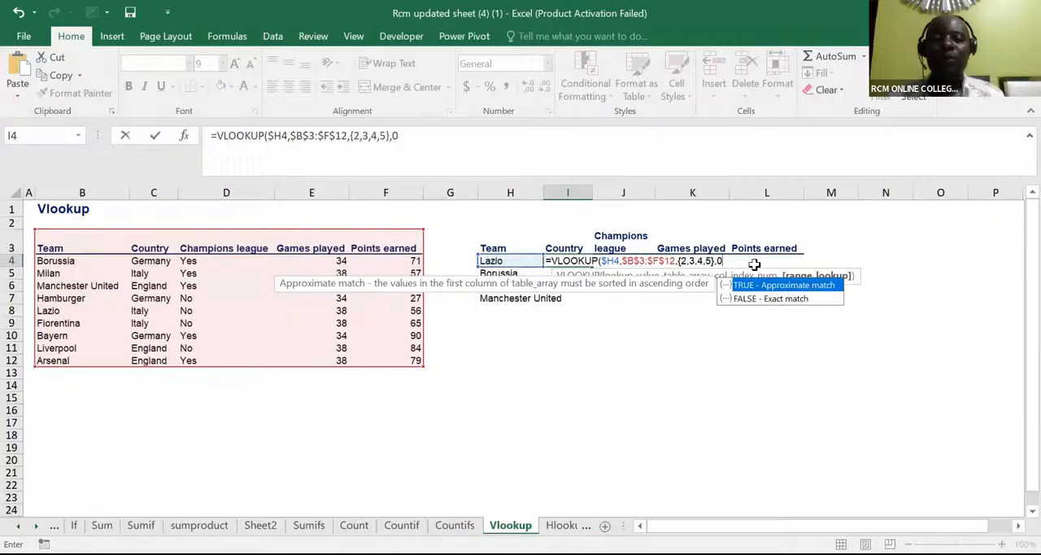
pyautogui.write(')')
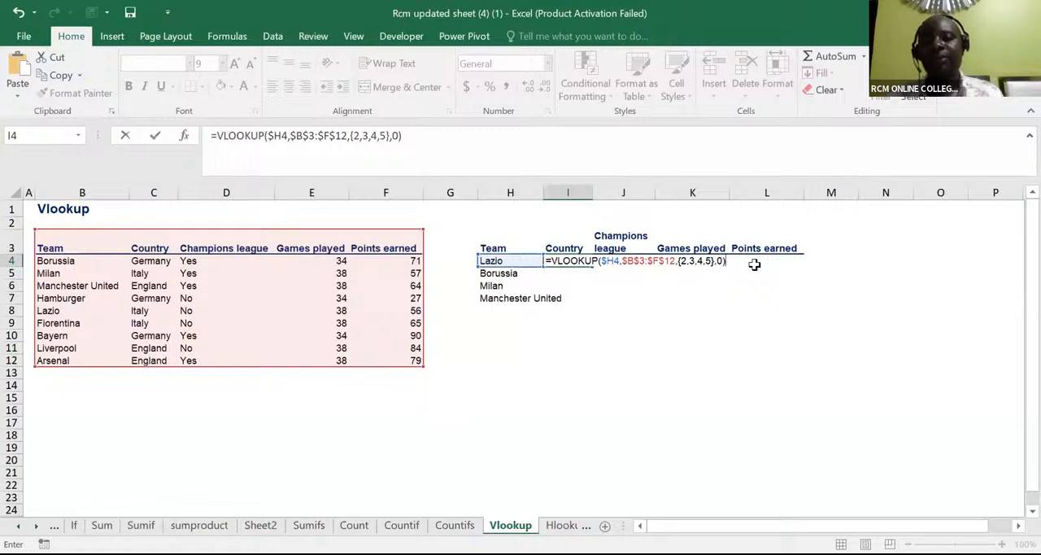
pyautogui.hotkey('ctrl', 'Return')
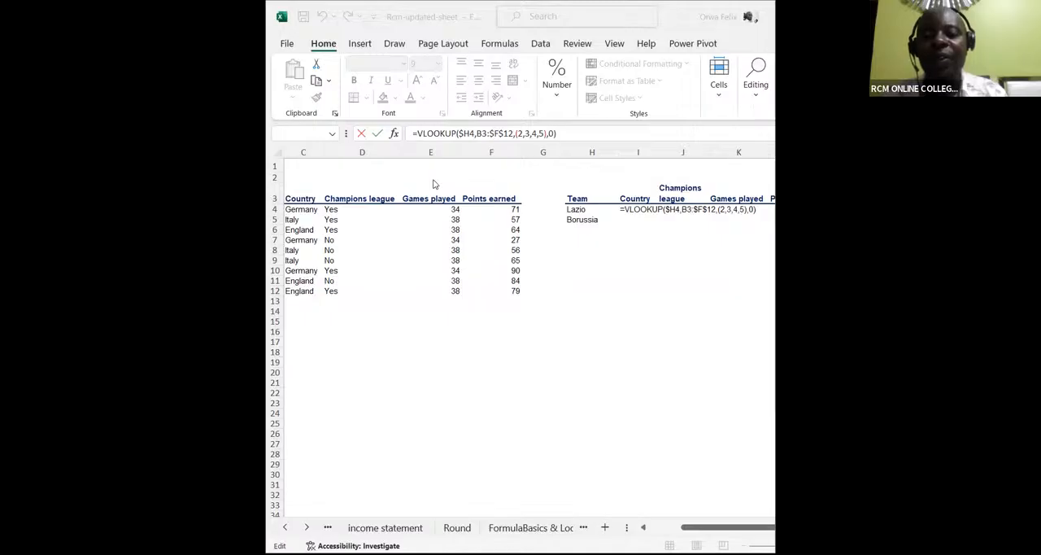
# Step: Switch to the Rcm-updated-sheet workbook and clear the whole VLOOKUP formula from I4
pyautogui.click(572, 210)
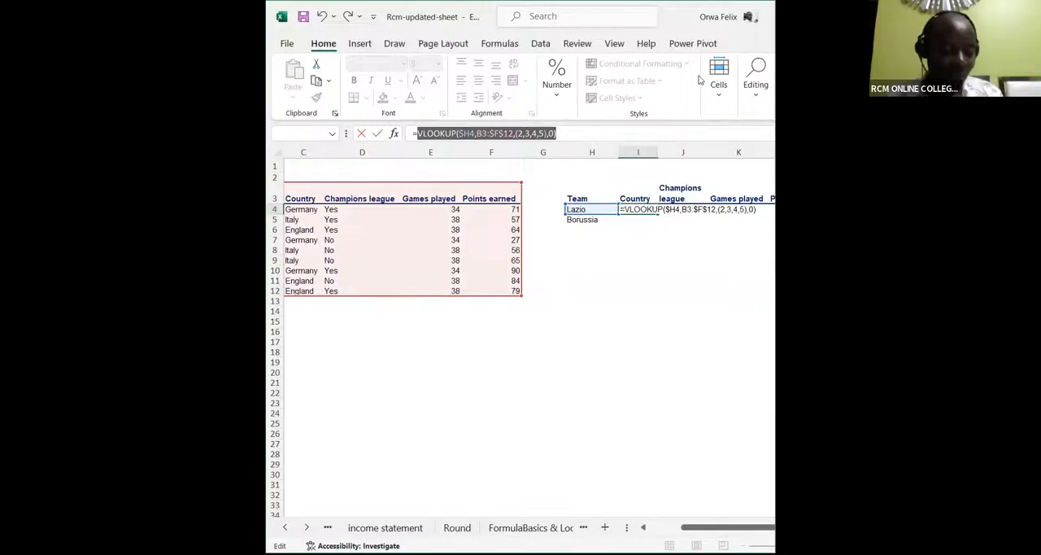
pyautogui.click(655, 211)
pyautogui.moveTo(756, 209); pyautogui.dragTo(617, 211)
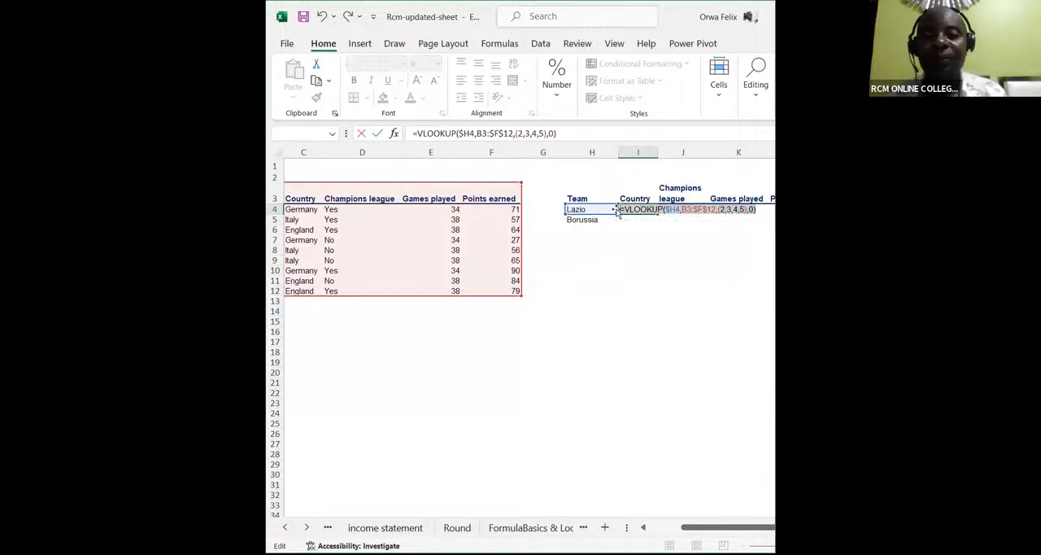
pyautogui.press('BackSpace')
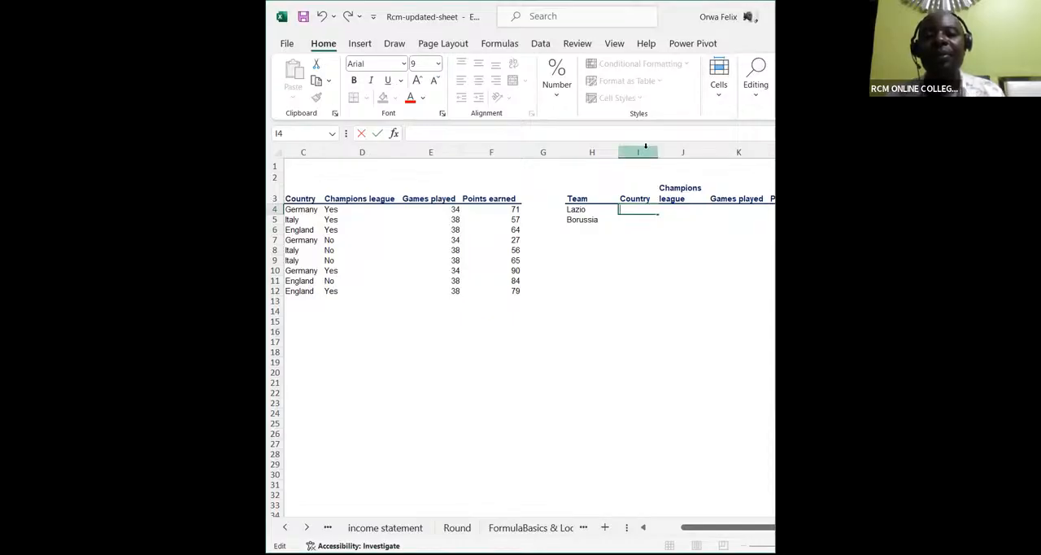
# Step: Start a new VLOOKUP formula in I4 with the column-locked reference $H4 as the lookup value
pyautogui.write('=')
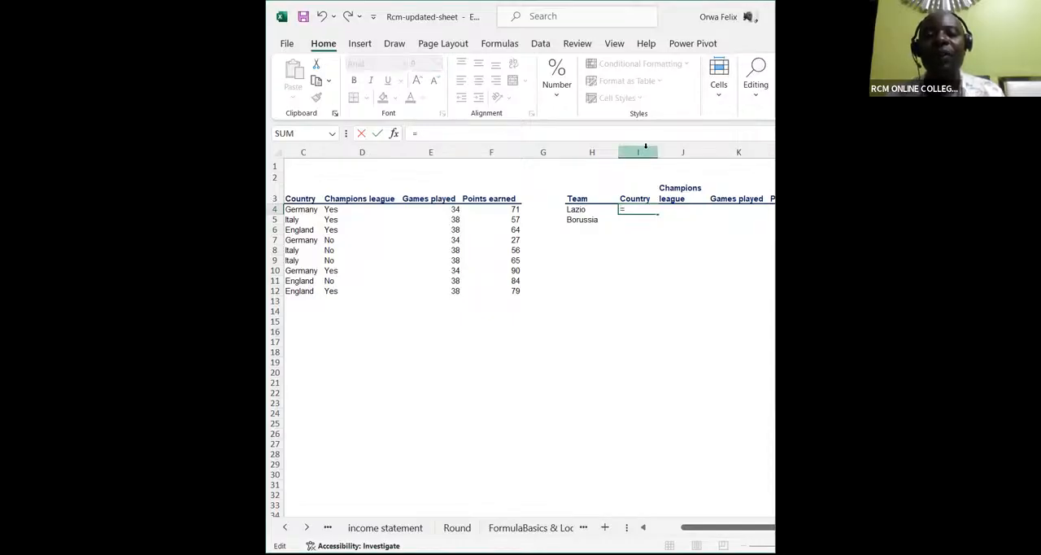
pyautogui.write('vlook')
pyautogui.press('Tab')
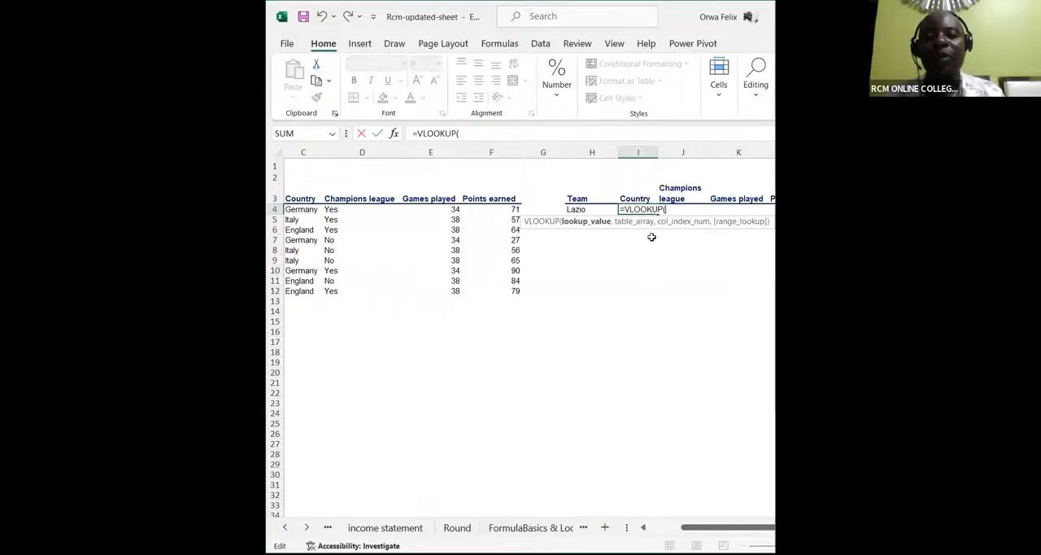
pyautogui.click(577, 210)
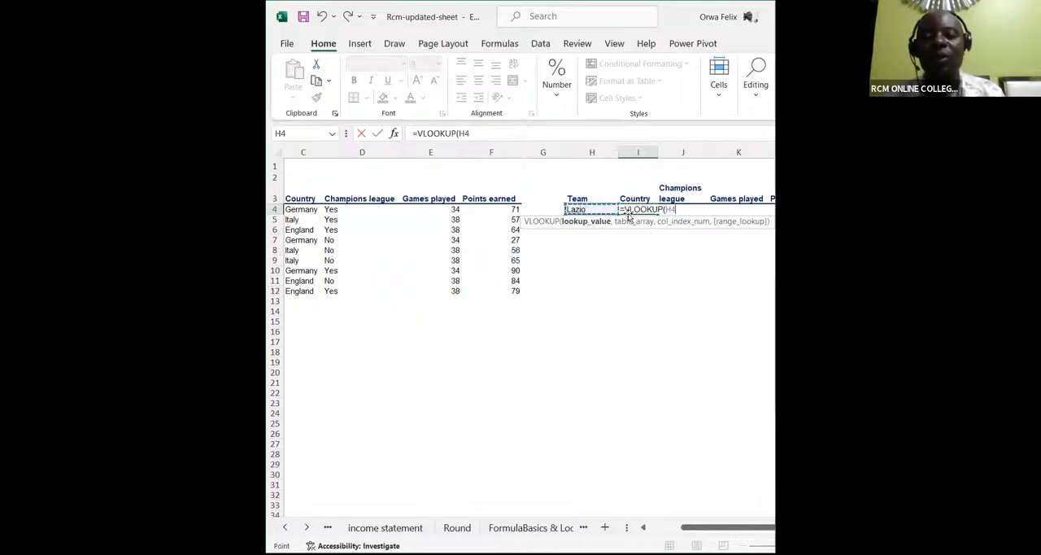
pyautogui.click(668, 209)
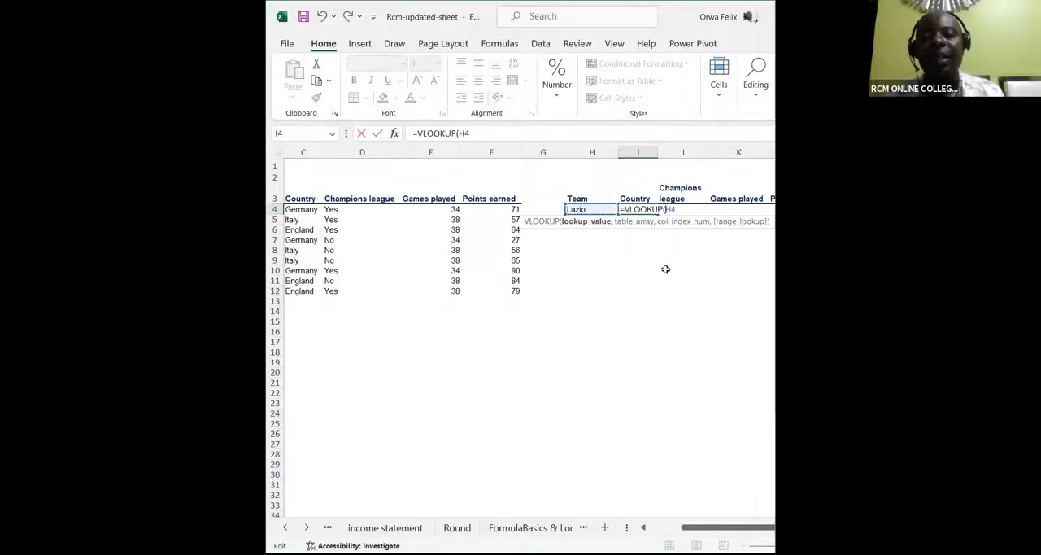
pyautogui.write('$')
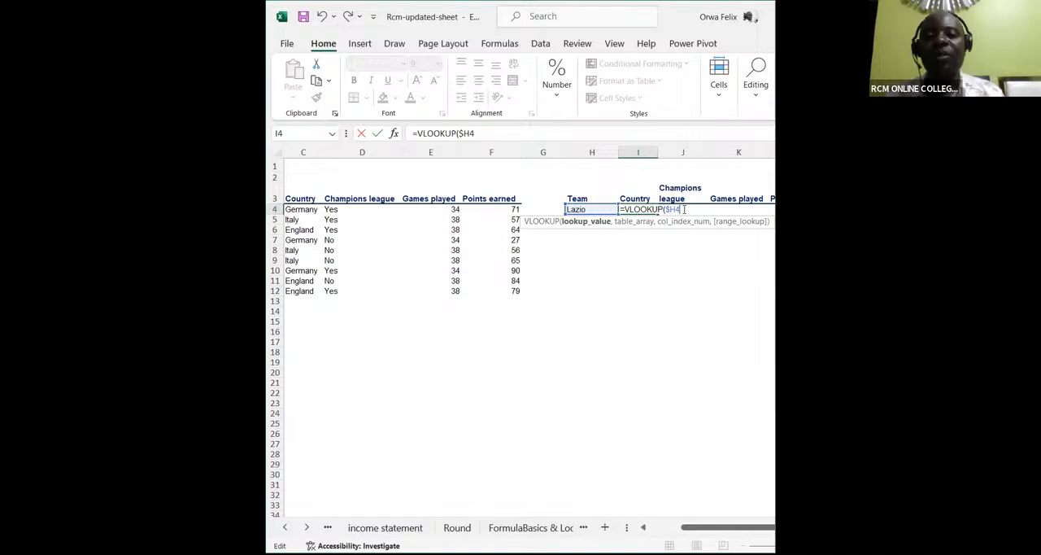
pyautogui.write(',')
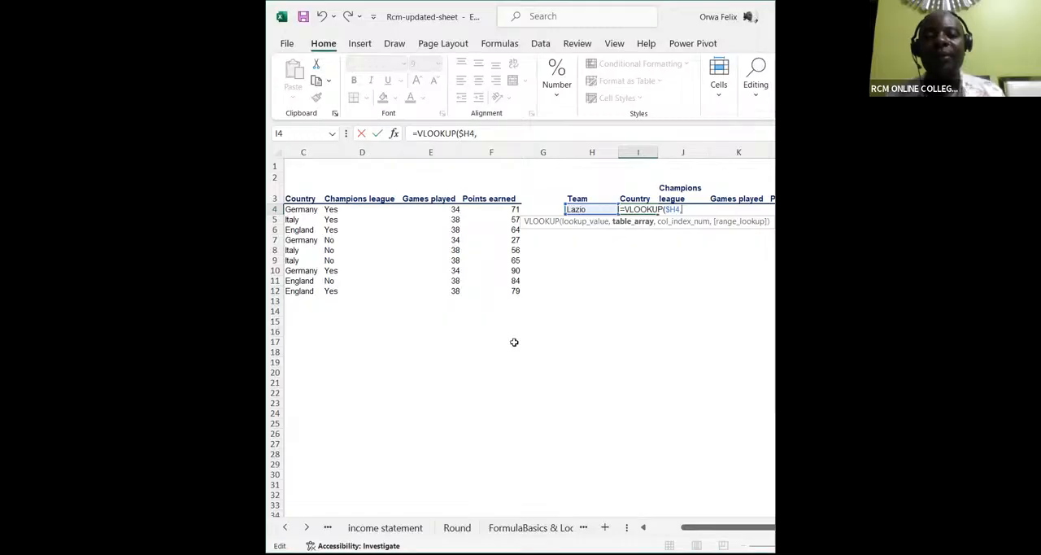
# Step: Set the VLOOKUP's table array to the whole team table as the absolute range $B$3:$F$12
pyautogui.moveTo(701, 533); pyautogui.dragTo(643, 530)
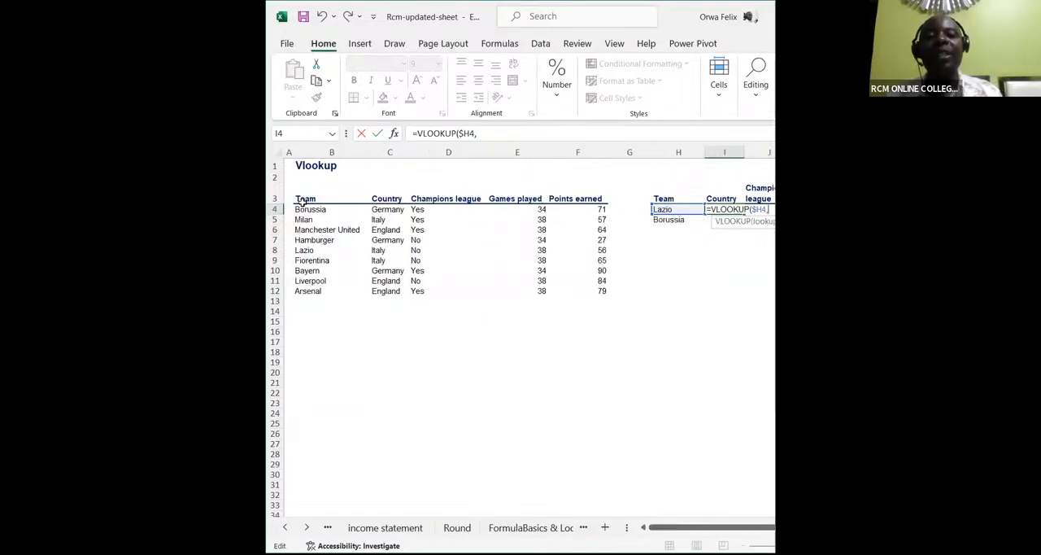
pyautogui.click(302, 199)
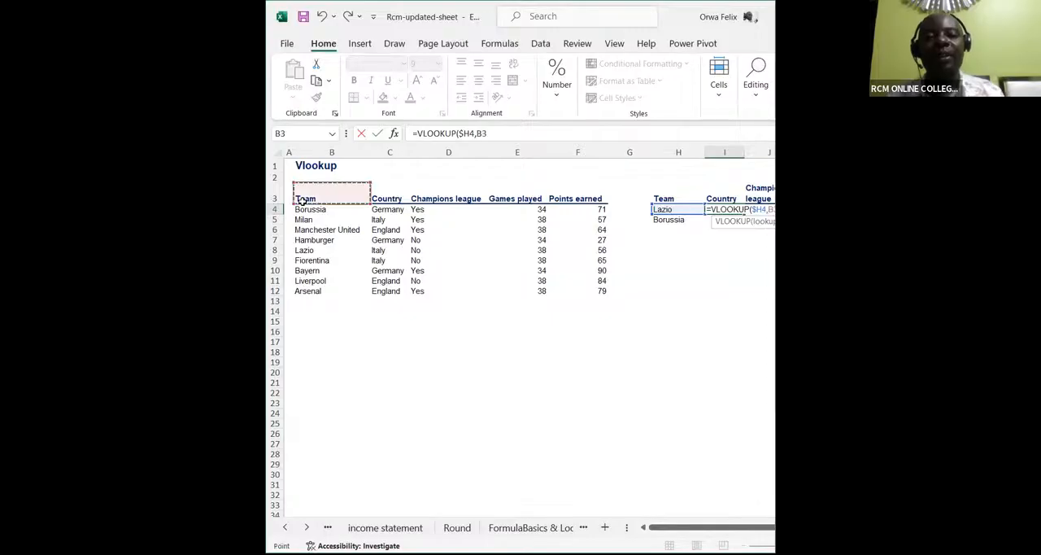
pyautogui.keyDown('shift'); pyautogui.click(570, 291); pyautogui.keyUp('shift')
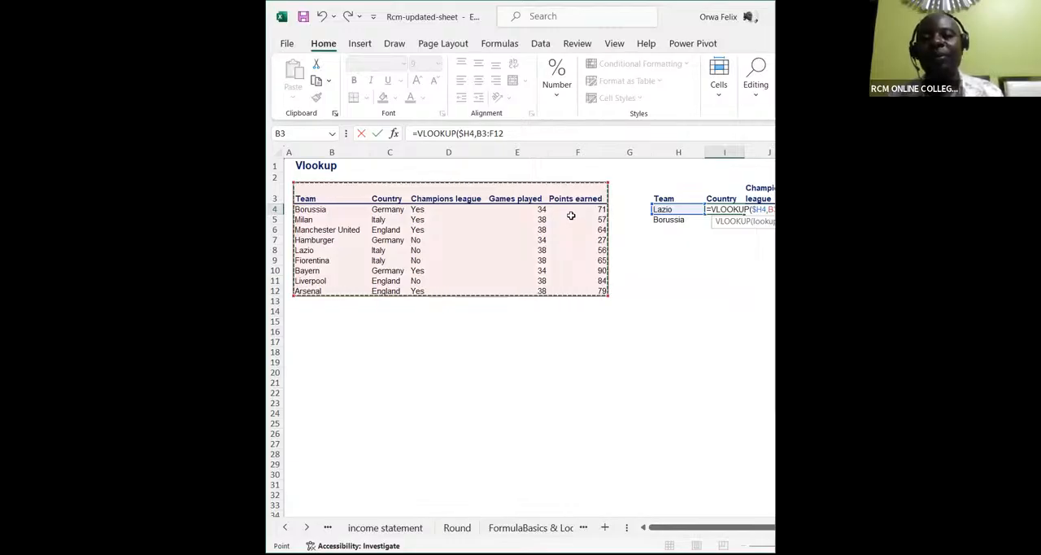
pyautogui.press('F4')
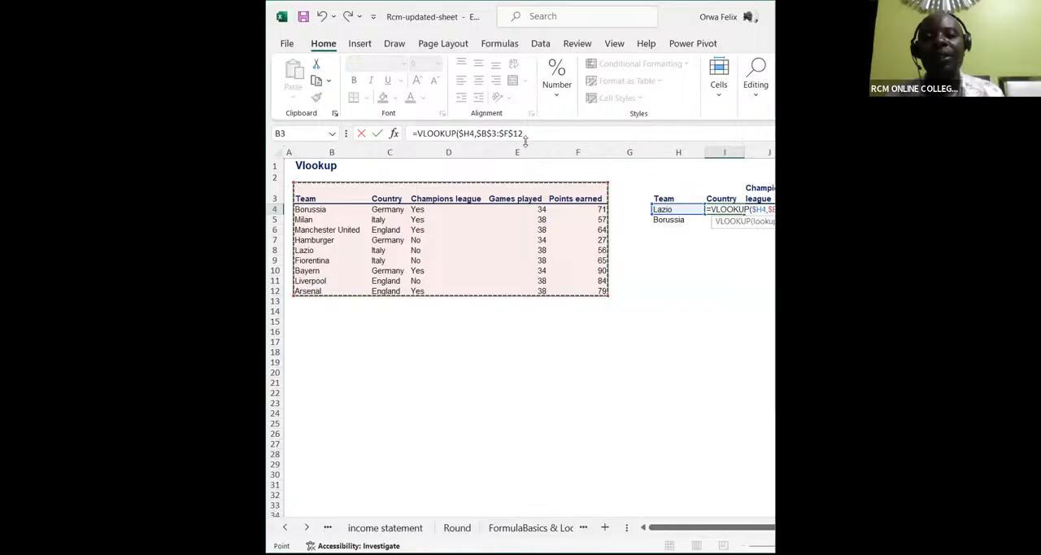
pyautogui.write(',')
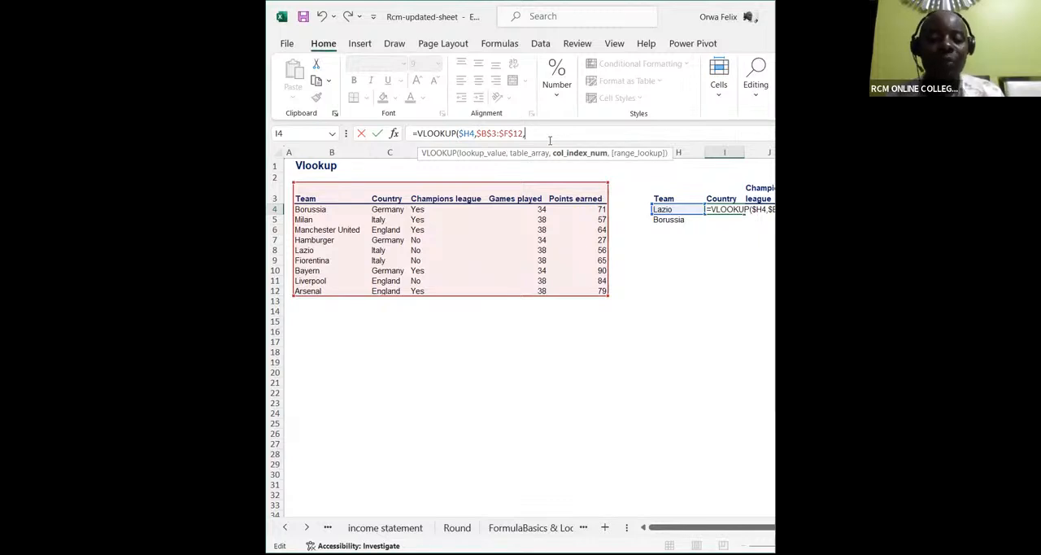
pyautogui.write('(')
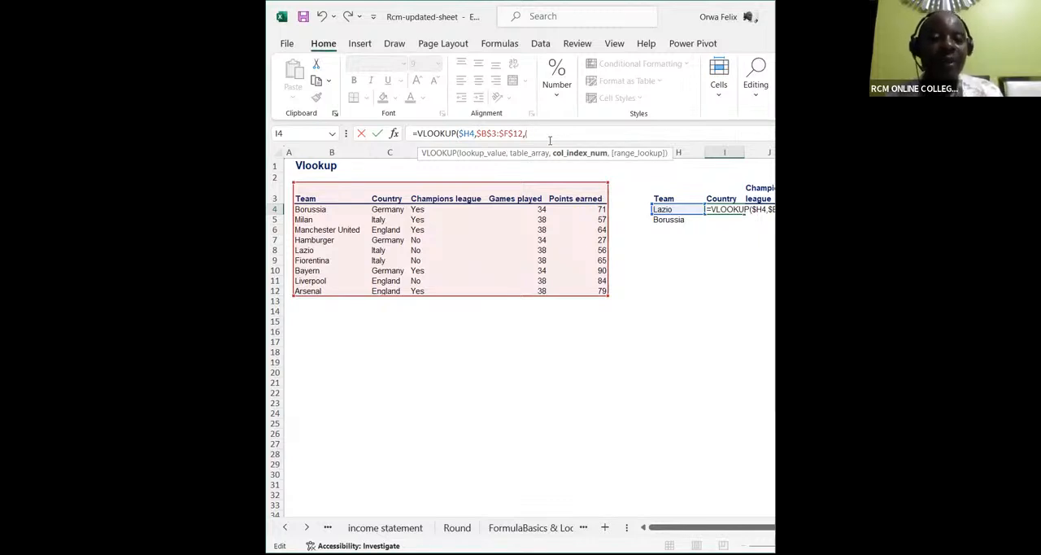
pyautogui.write('2')
pyautogui.press('BackSpace')
pyautogui.press('BackSpace')
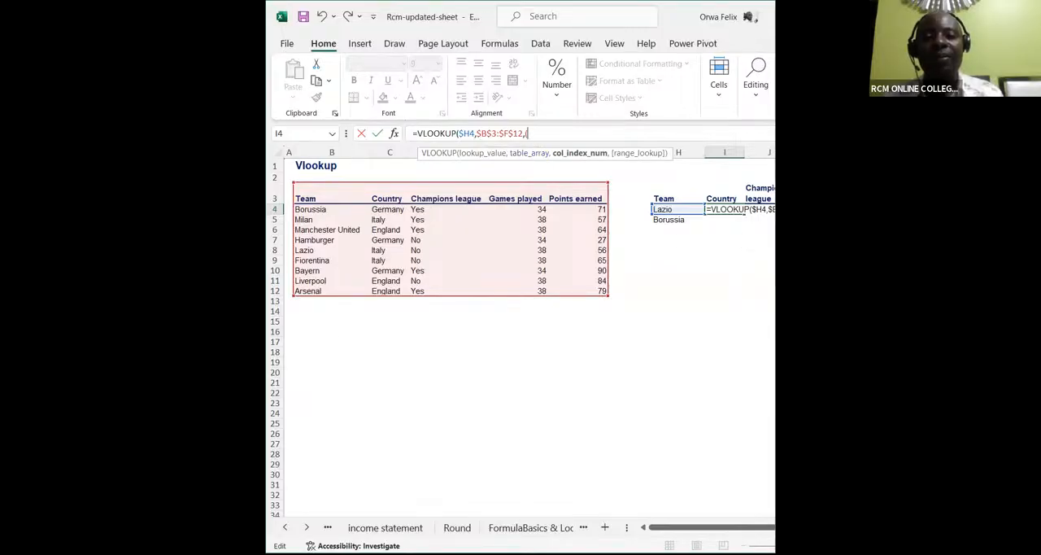
pyautogui.write('(')
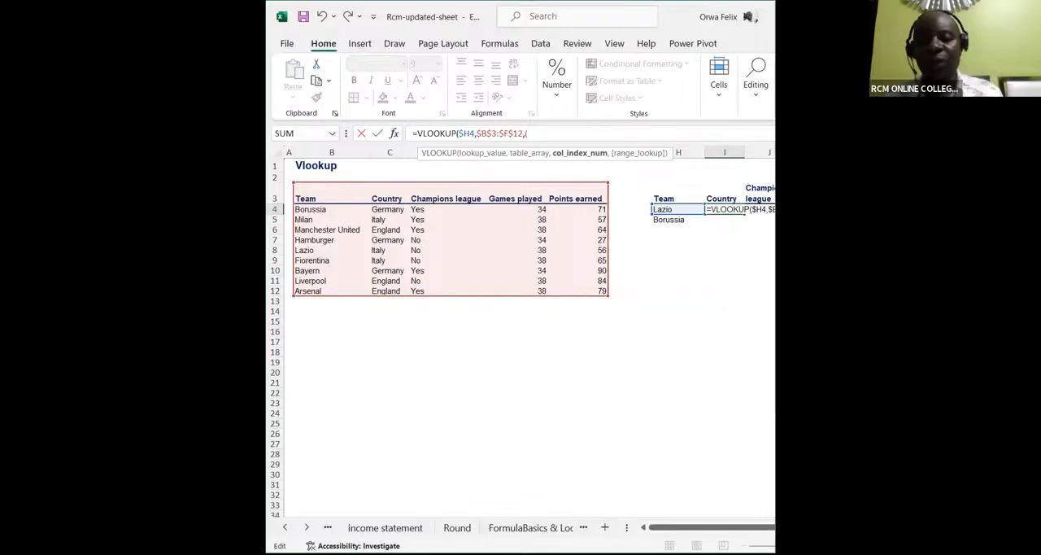
pyautogui.hotkey('alt', 'Tab')
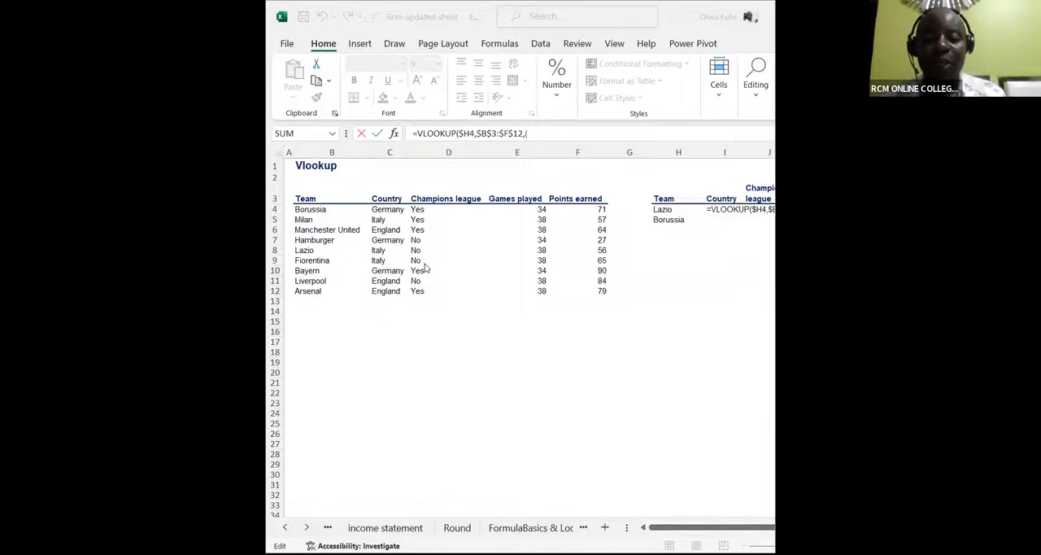
# Step: Replace the stray opening bracket in the I4 VLOOKUP with the column index array {2,3,4,5}
pyautogui.click(531, 139)
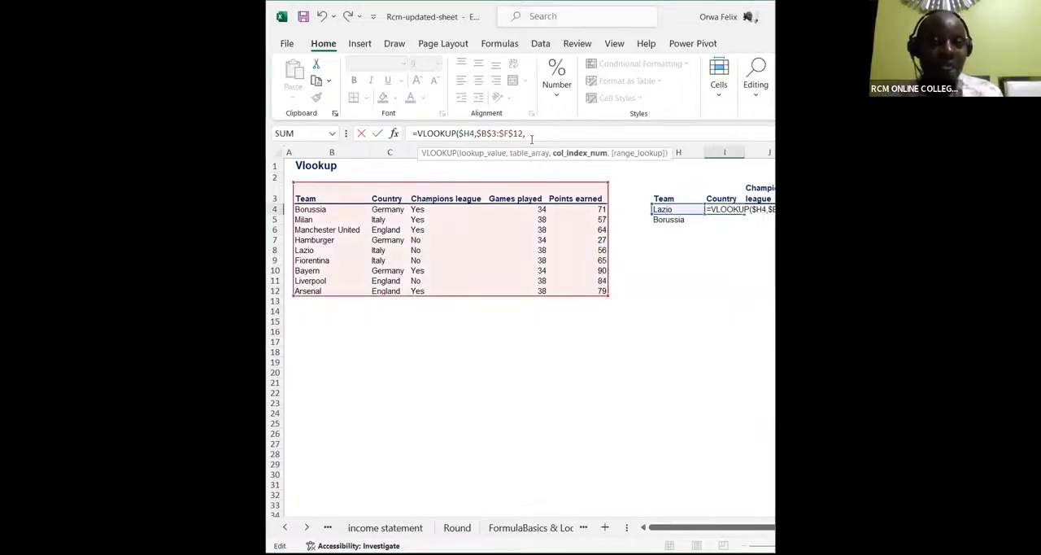
pyautogui.write('{')
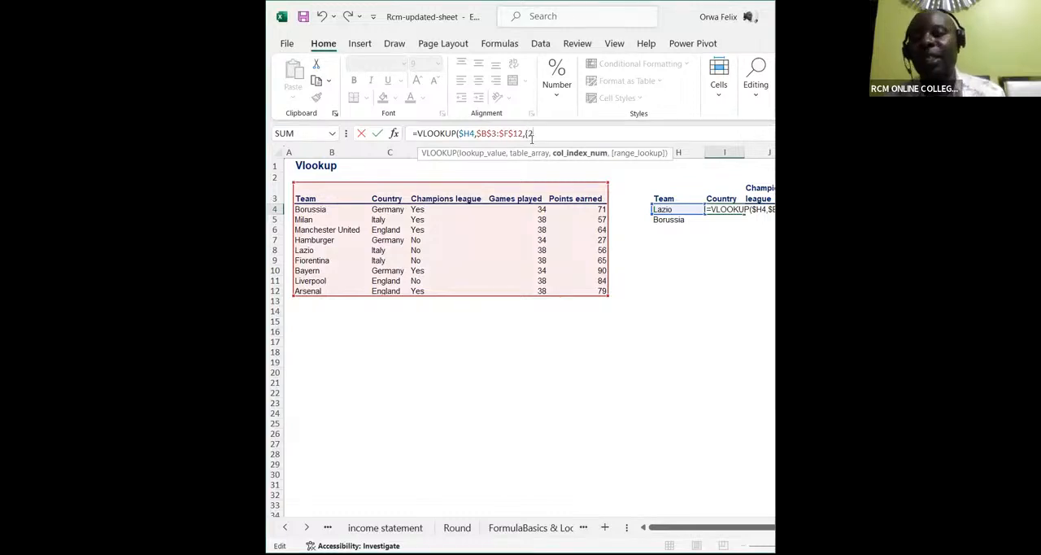
pyautogui.write('2,3,')
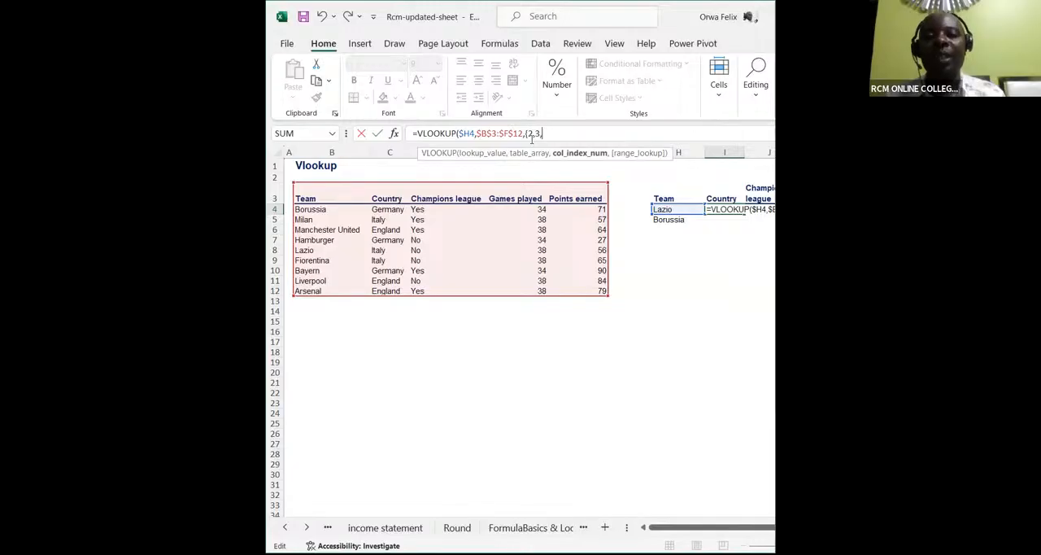
pyautogui.write('4,5')
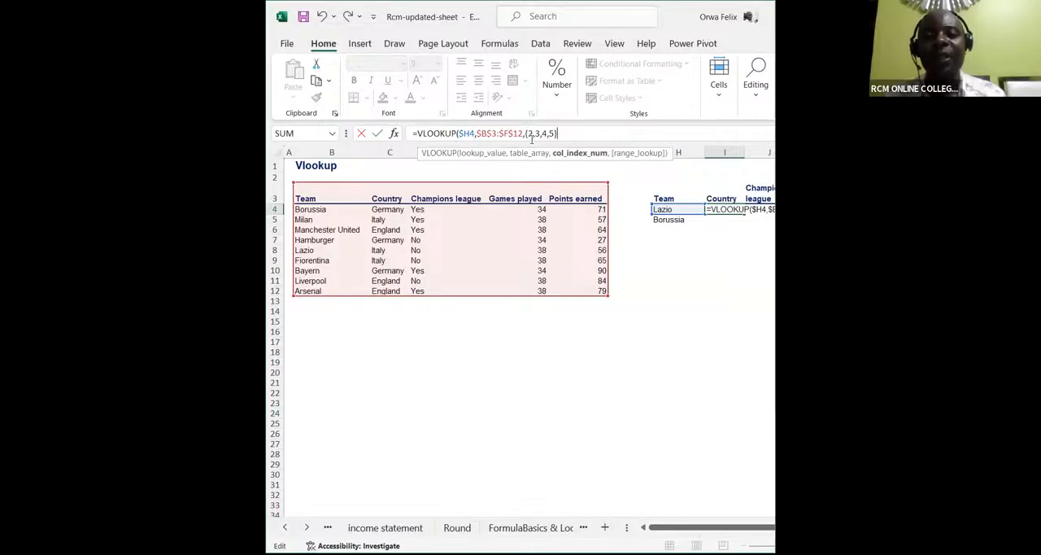
pyautogui.write('}')
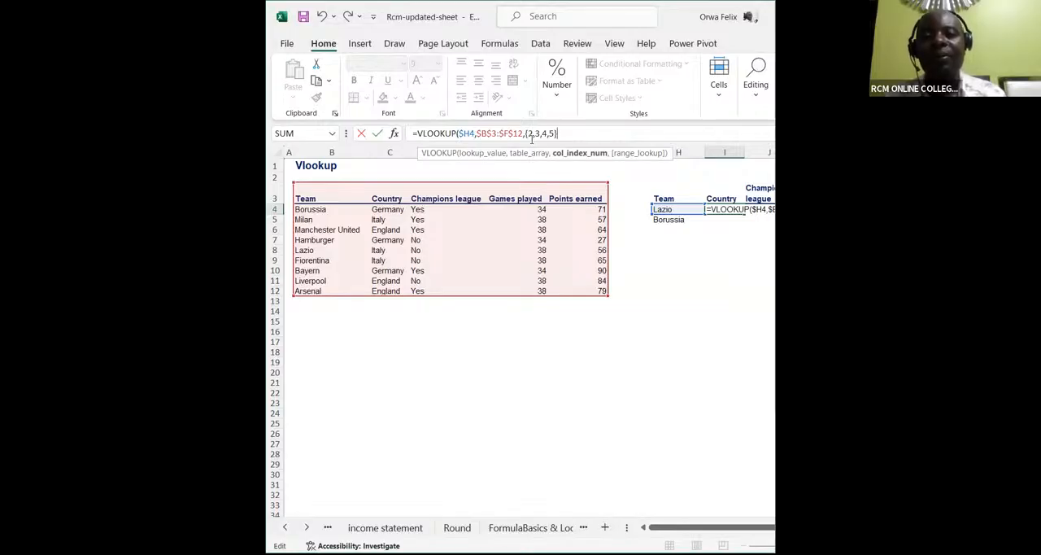
pyautogui.write(',0')
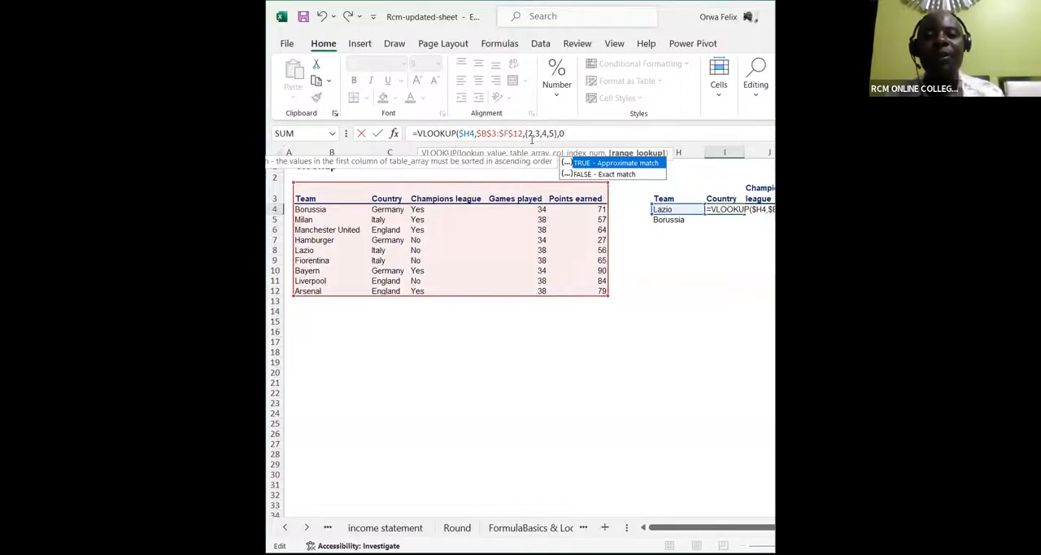
# Step: Finish the I4 VLOOKUP with 0 for an exact match, enter the formula and dismiss the spill notice
pyautogui.write(')')
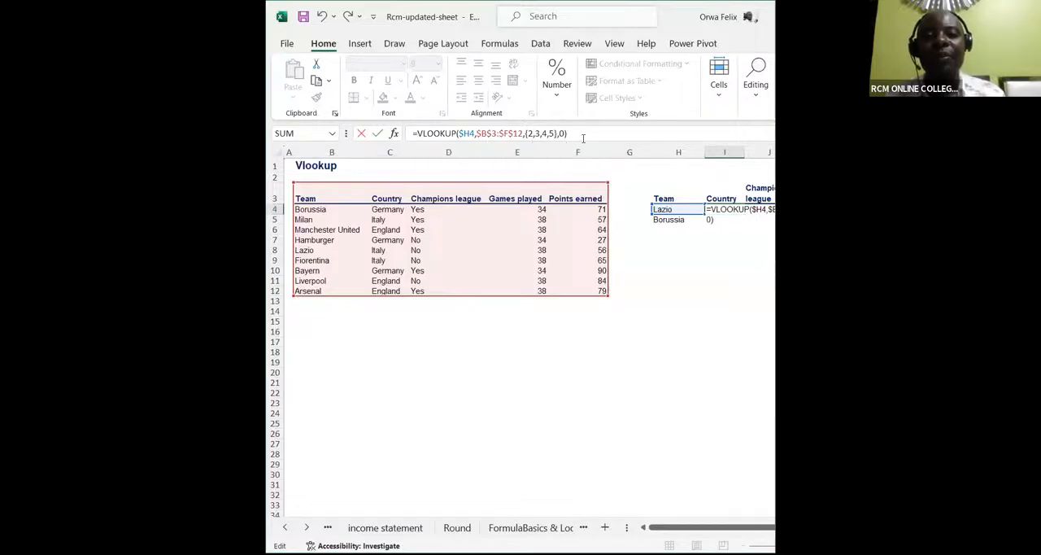
pyautogui.press('Return')
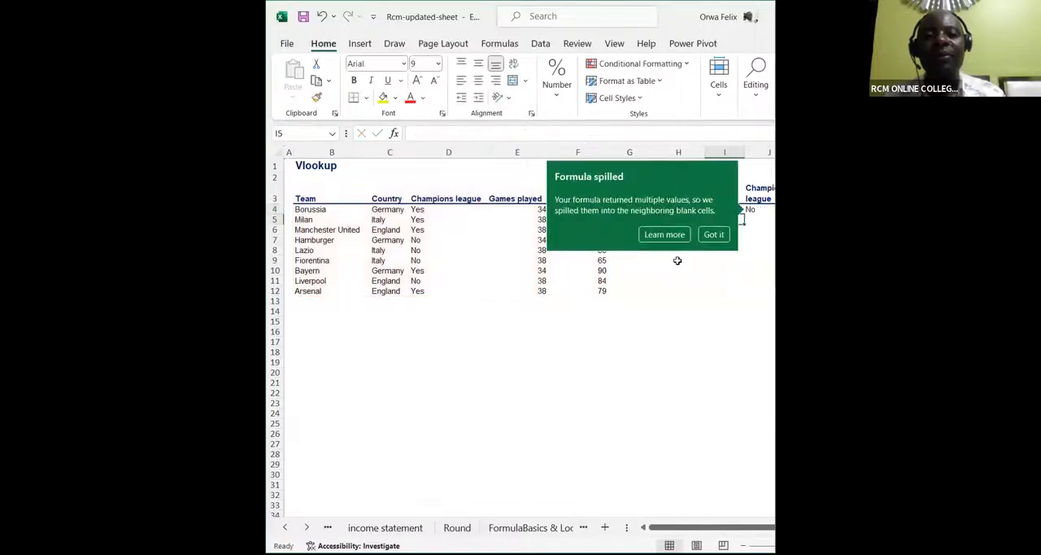
pyautogui.click(714, 235)
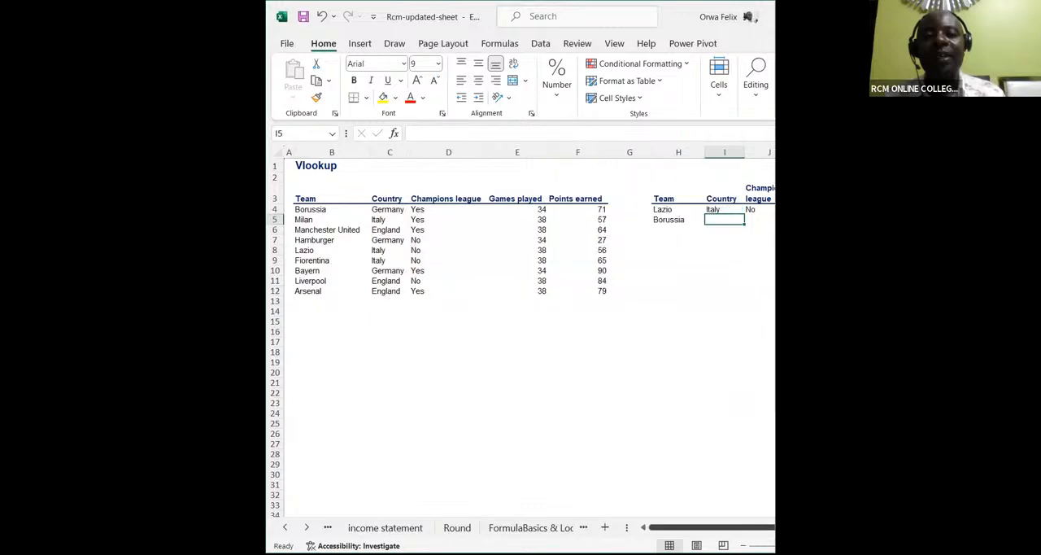
# Step: Copy the VLOOKUP formula from I4 down to I5 for the Borussia row
pyautogui.moveTo(685, 527); pyautogui.dragTo(733, 517)
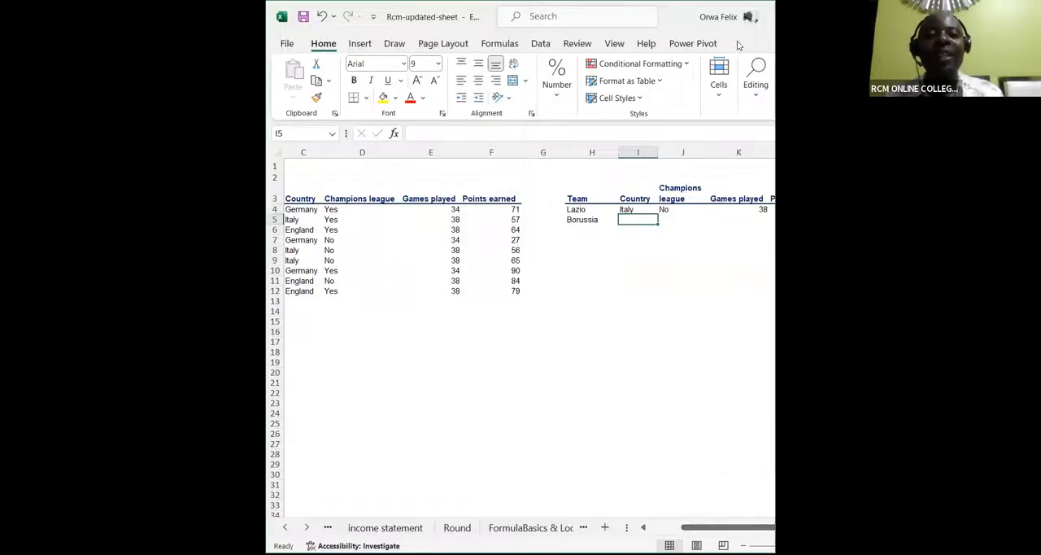
pyautogui.click(631, 209)
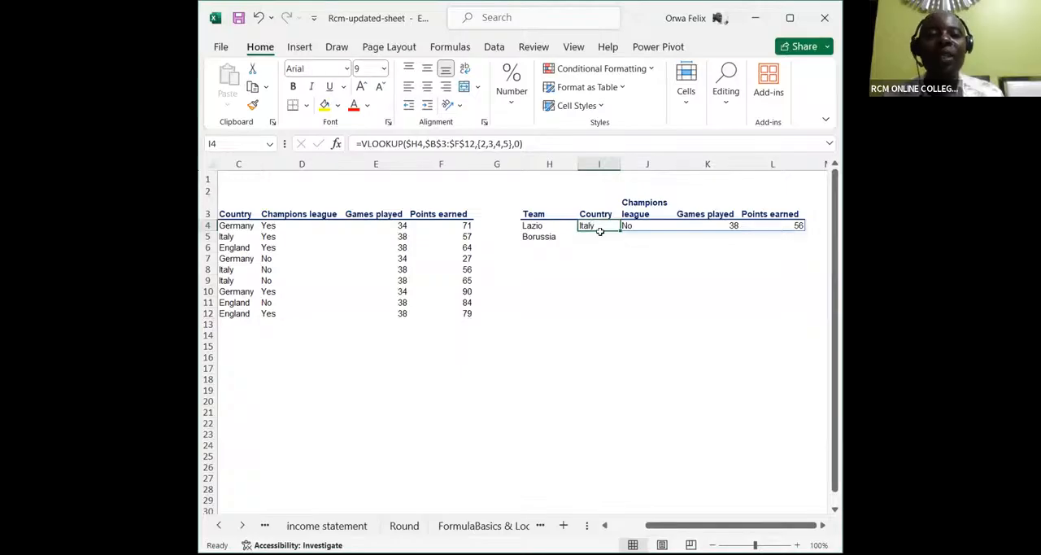
pyautogui.moveTo(619, 233); pyautogui.dragTo(622, 243)
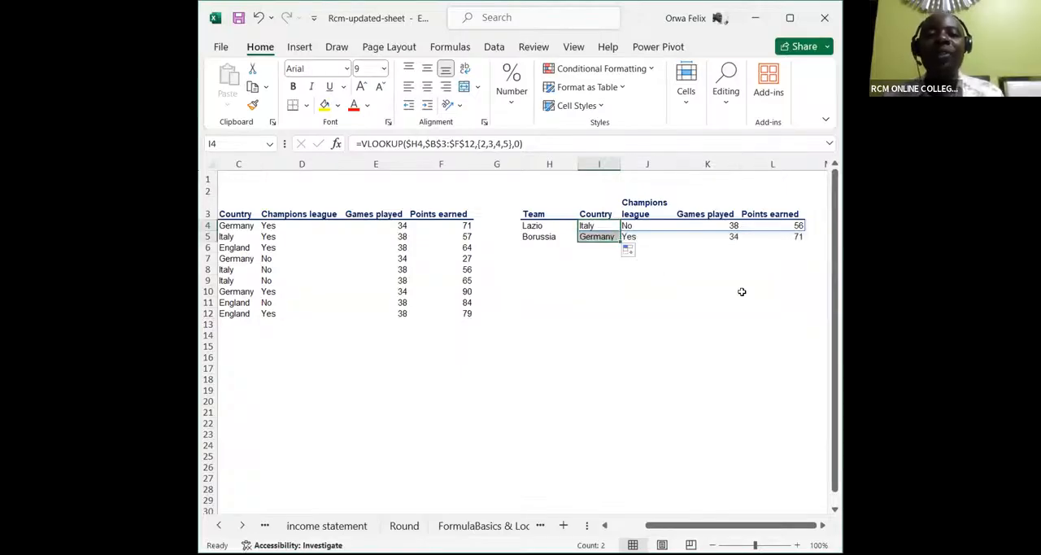